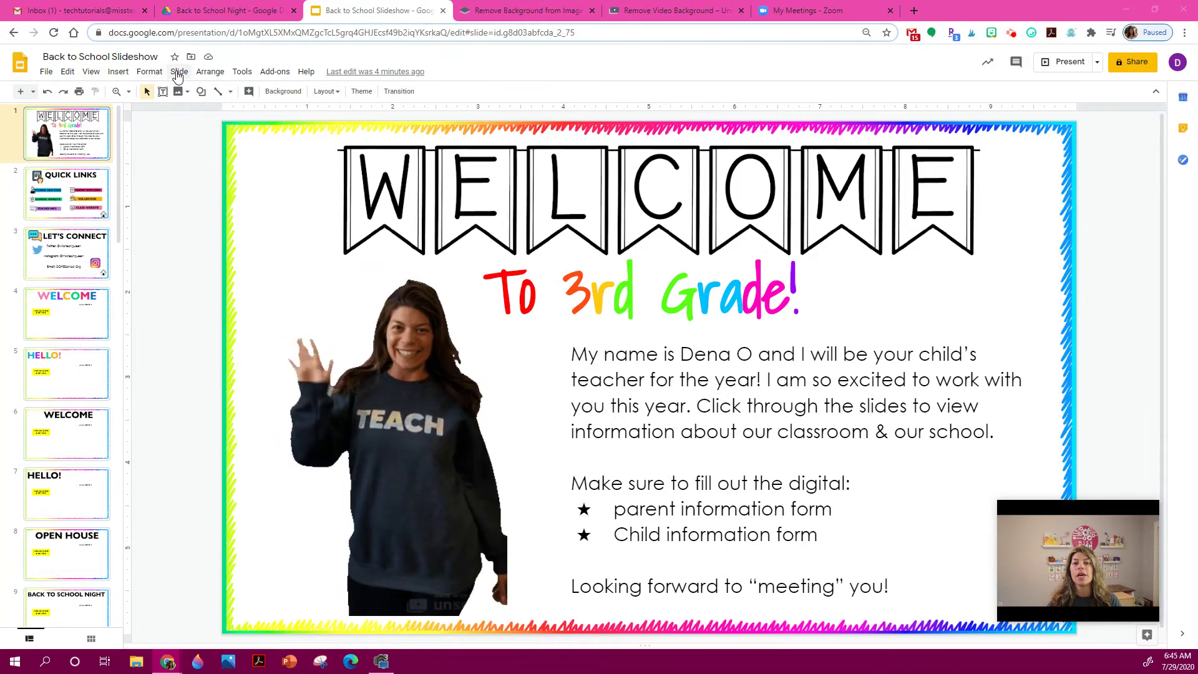
Start presenting the Back to School Slideshow full screen from the View menu
left_click(91, 72)
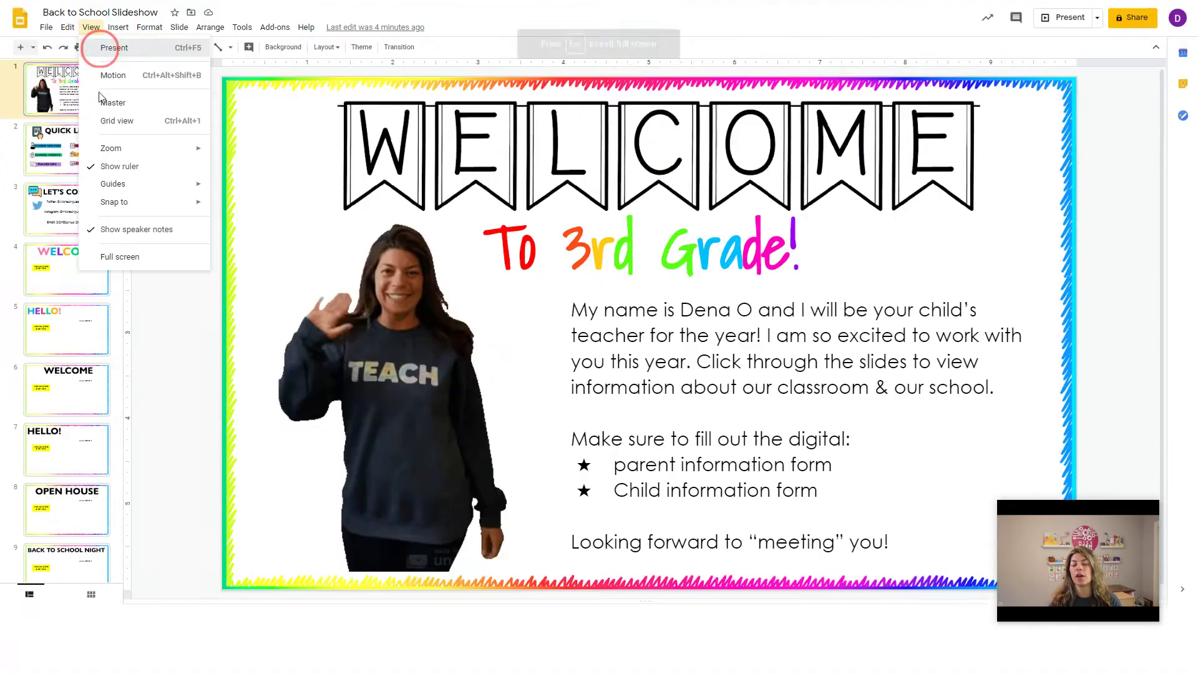
left_click(99, 92)
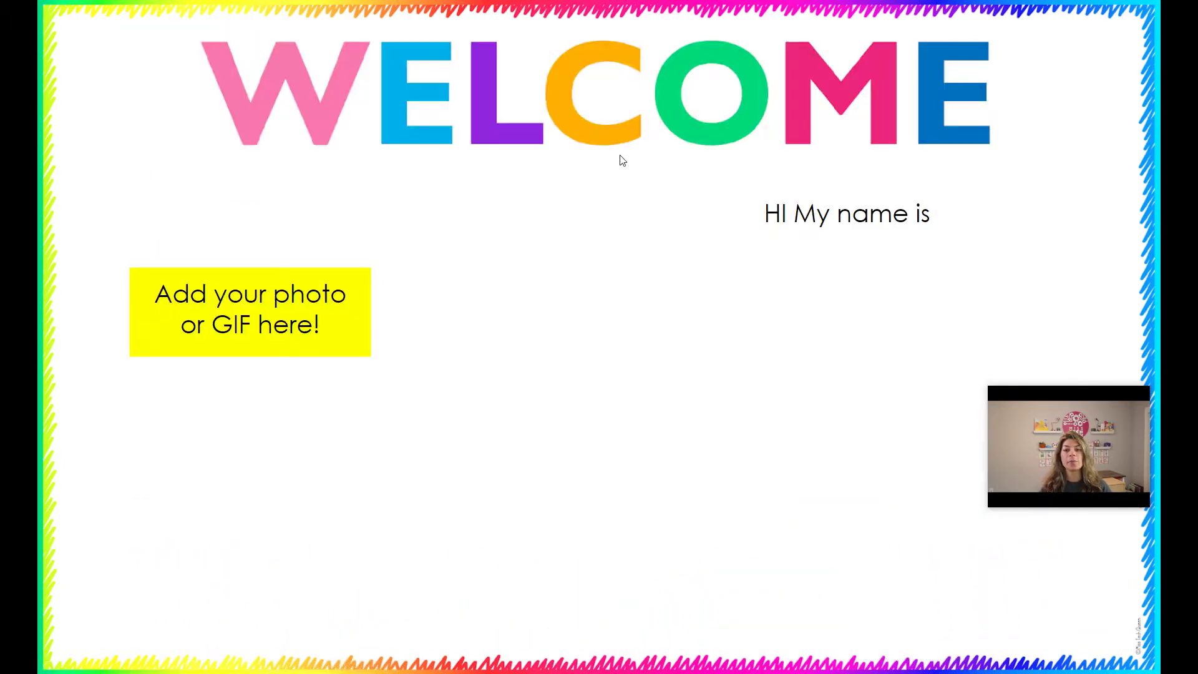
Exit the slideshow and open slide 4, the WELCOME template, for editing
key("Escape")
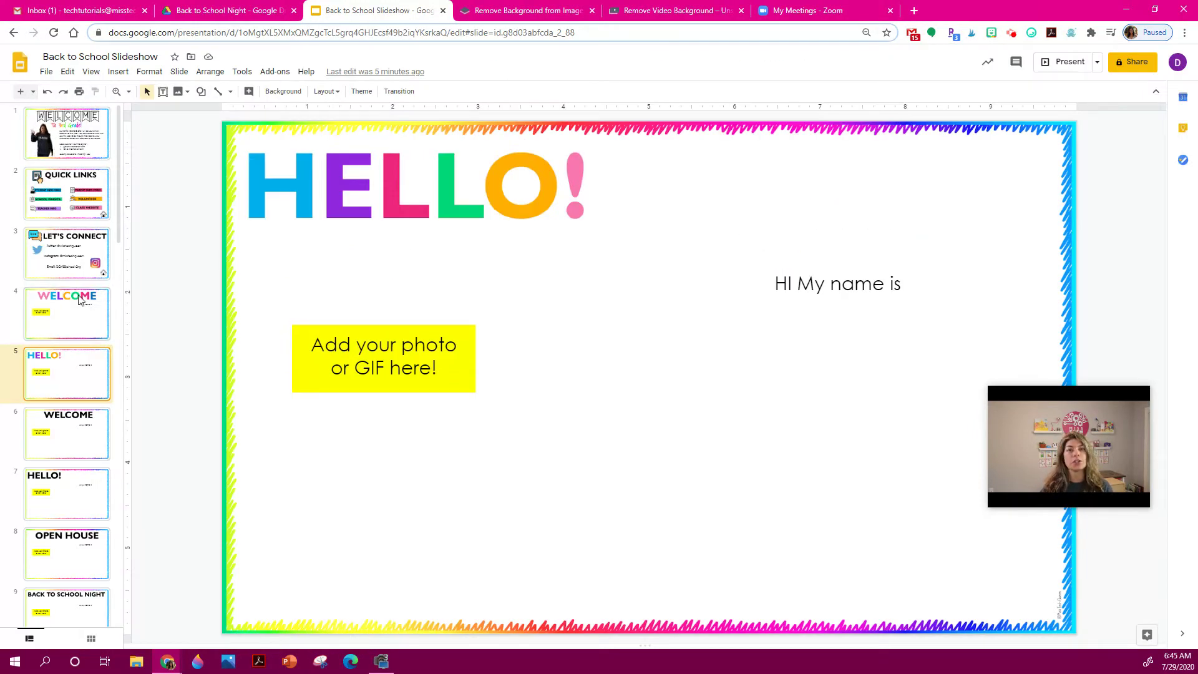
left_click(79, 303)
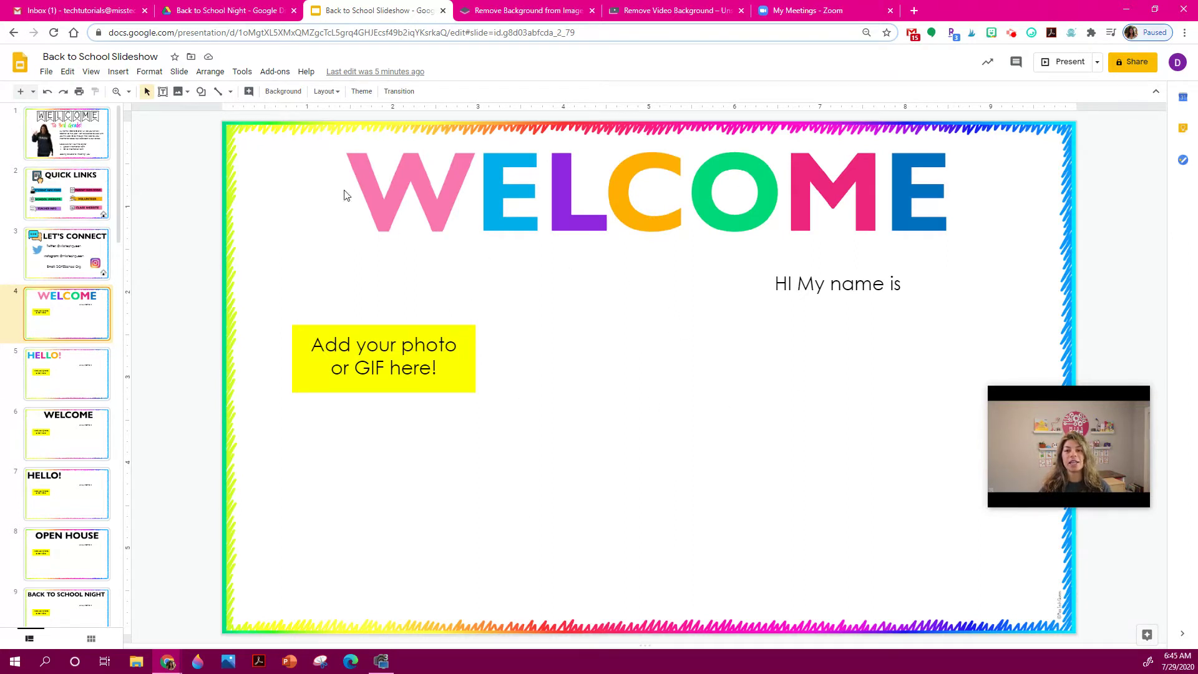
left_click_drag(219, 171, 278, 140)
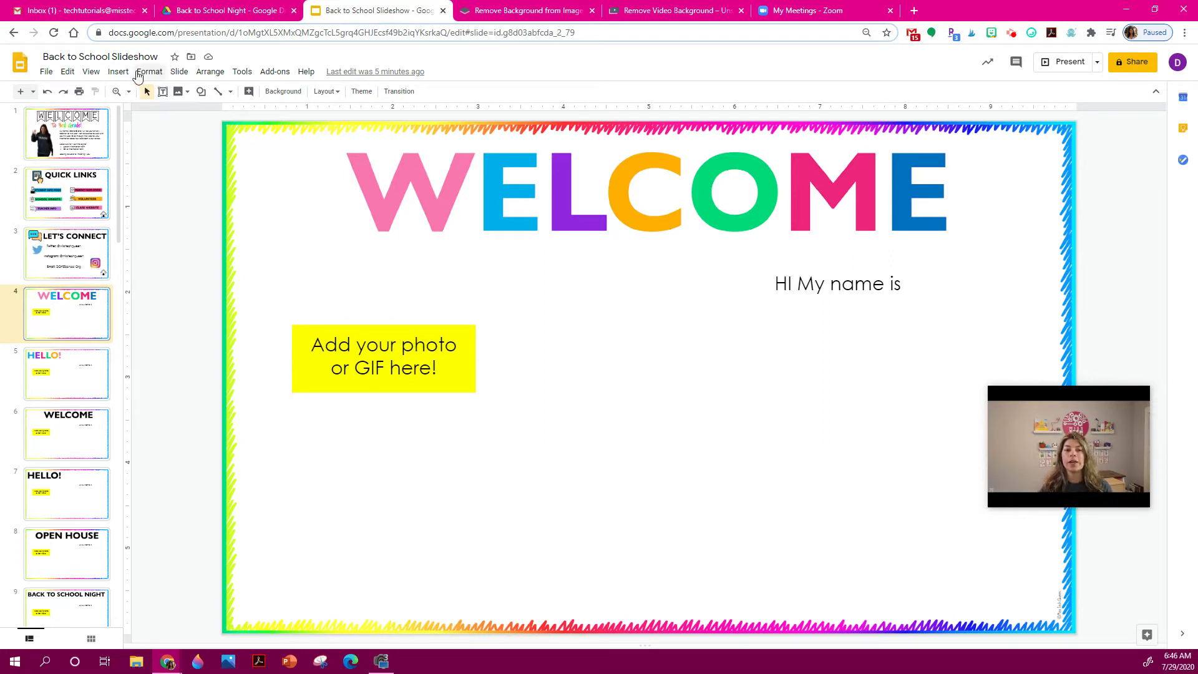
Insert the teacher's classroom photo from Google Drive onto the WELCOME slide
left_click(119, 72)
mouse_move(132, 96)
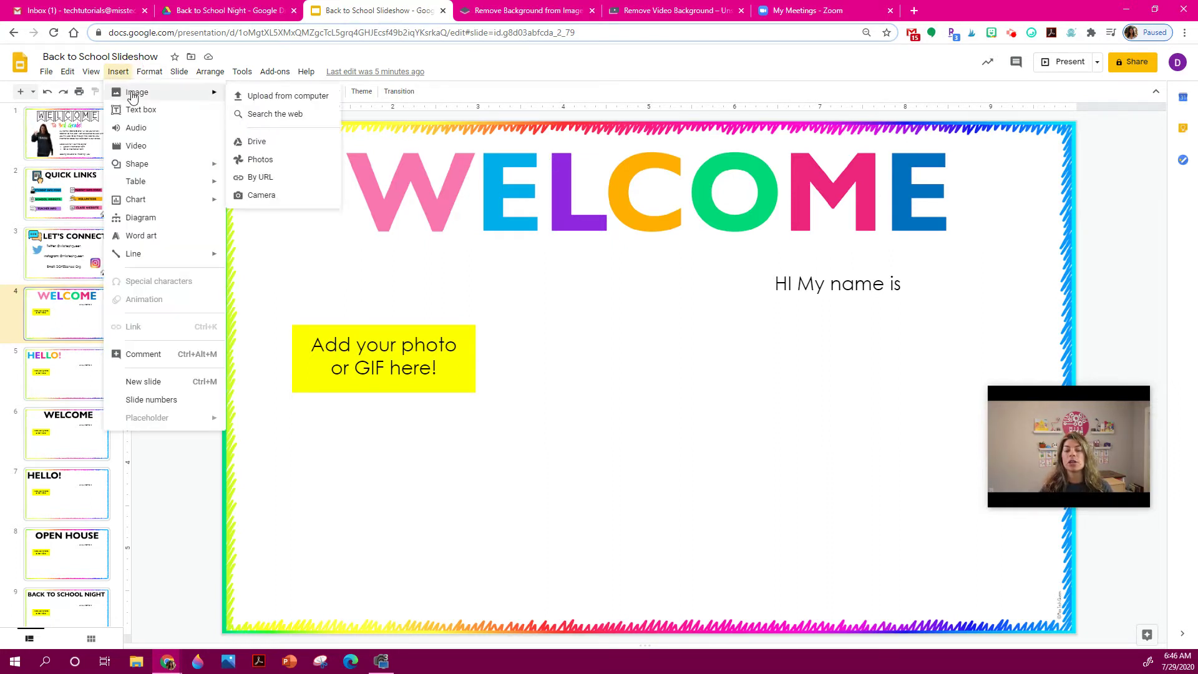
left_click(260, 142)
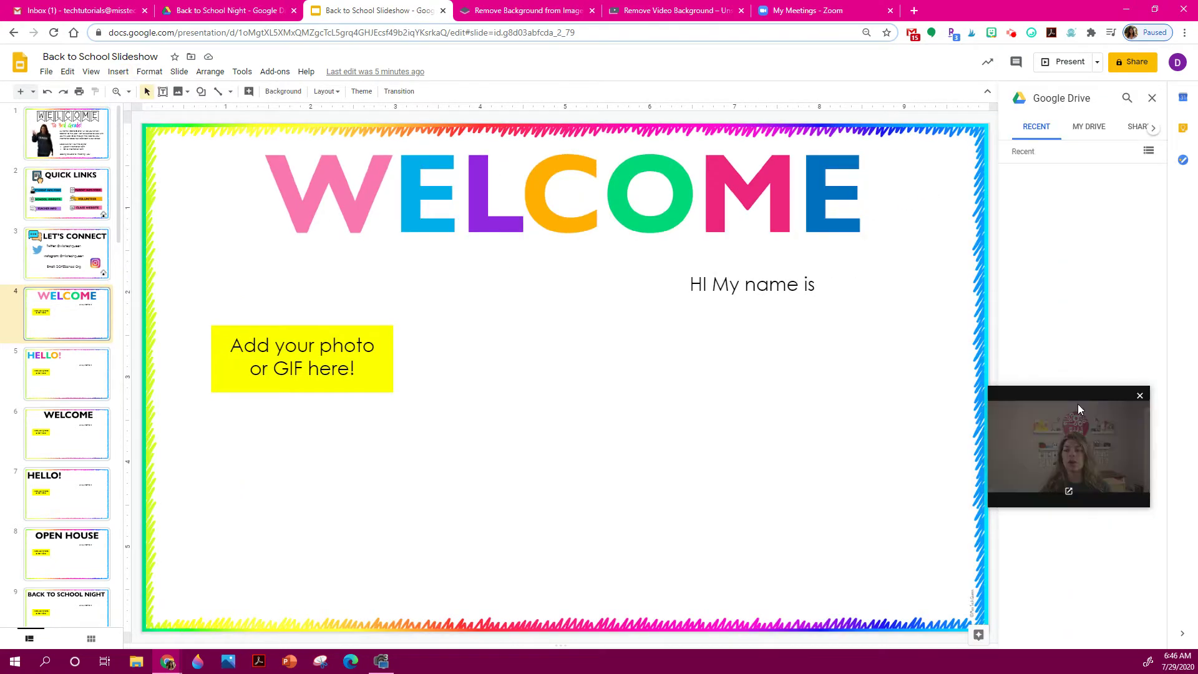
left_click_drag(1077, 401, 927, 525)
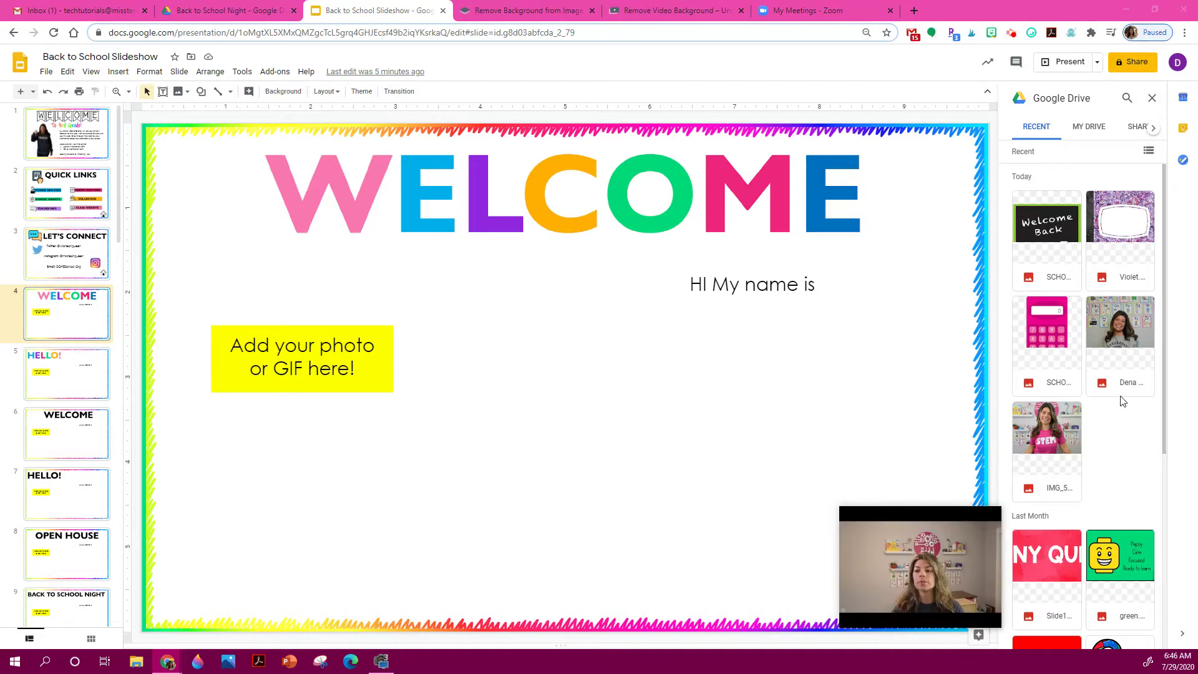
left_click(1116, 340)
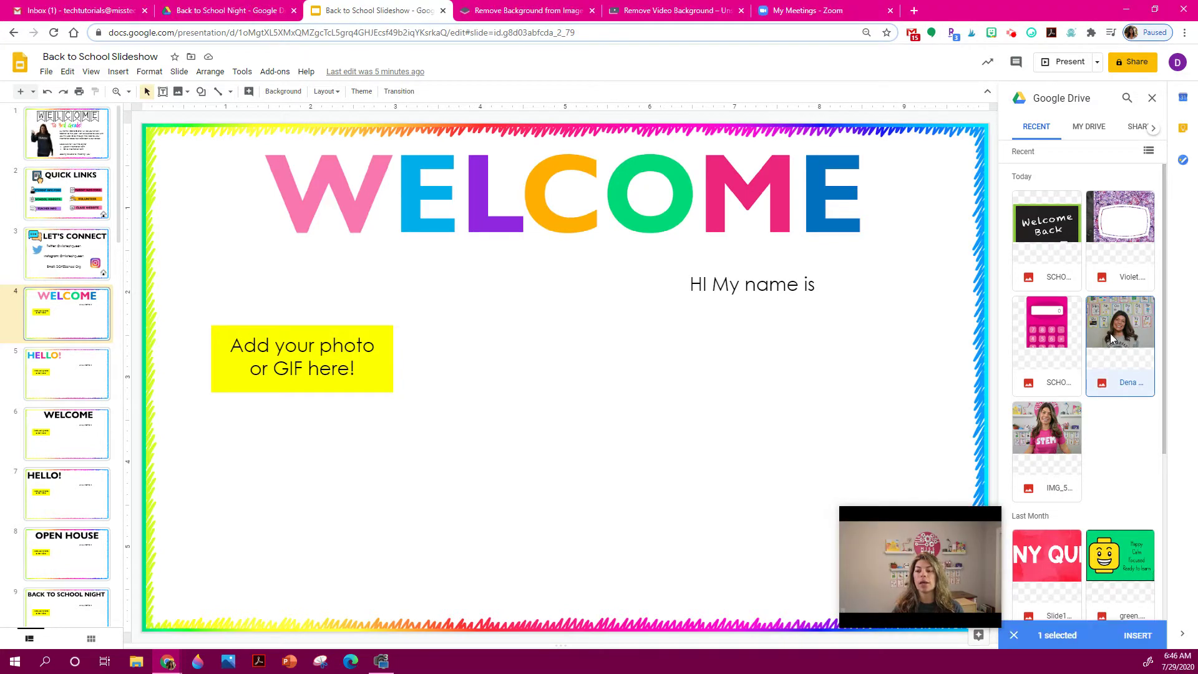
left_click(1137, 637)
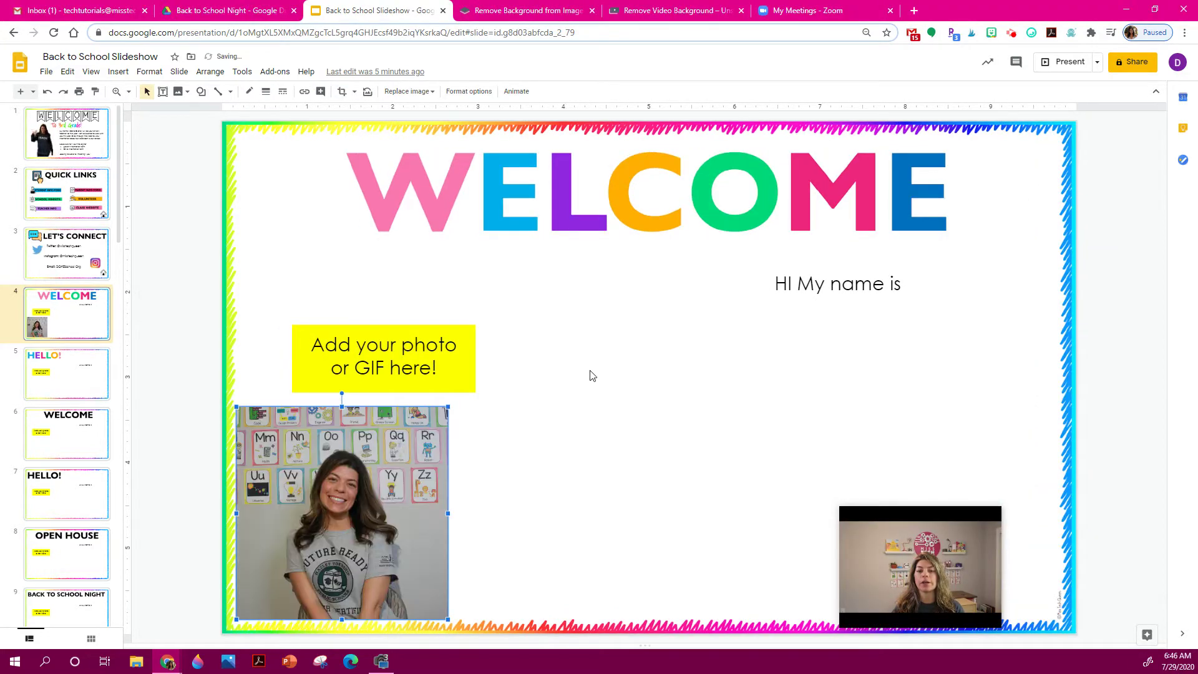
Enlarge the photo to fill the slide's left side and nudge it into place
left_click(446, 408)
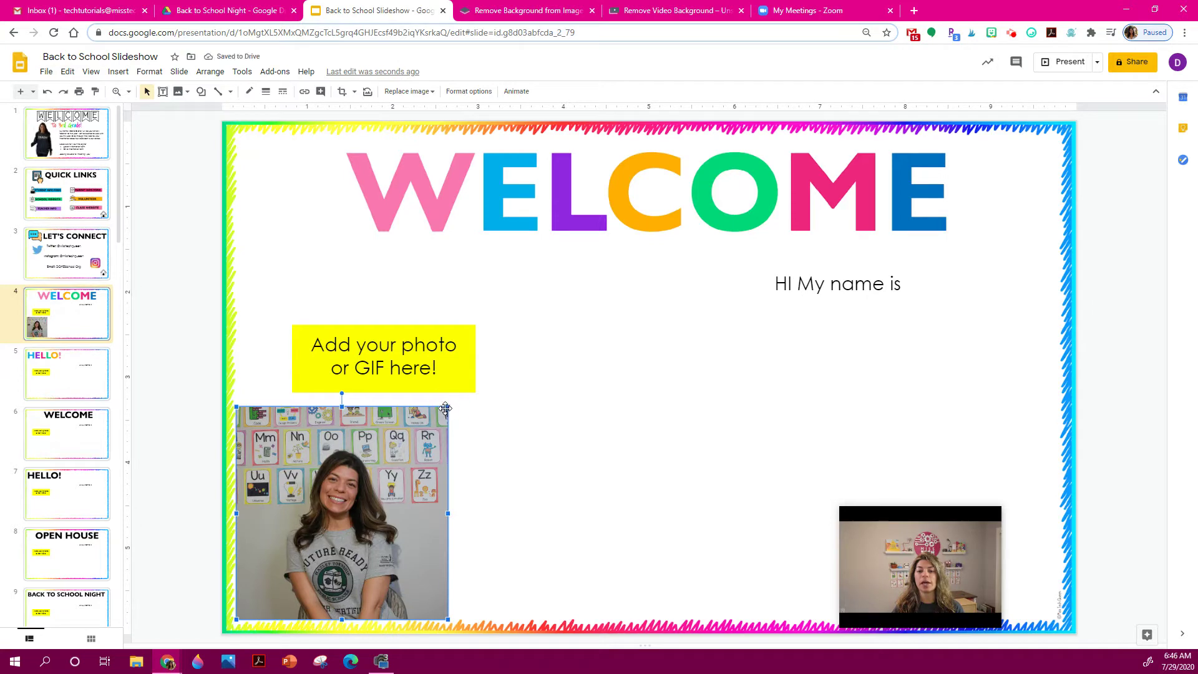
left_click_drag(454, 400, 612, 242)
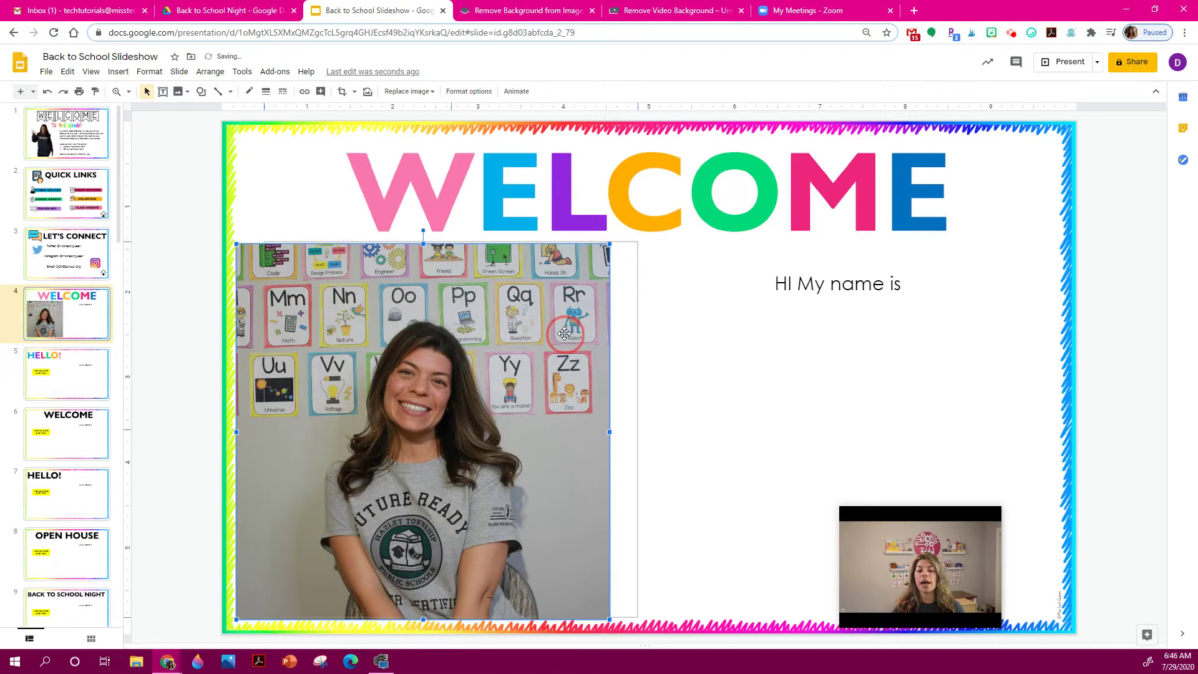
left_click_drag(532, 337, 556, 333)
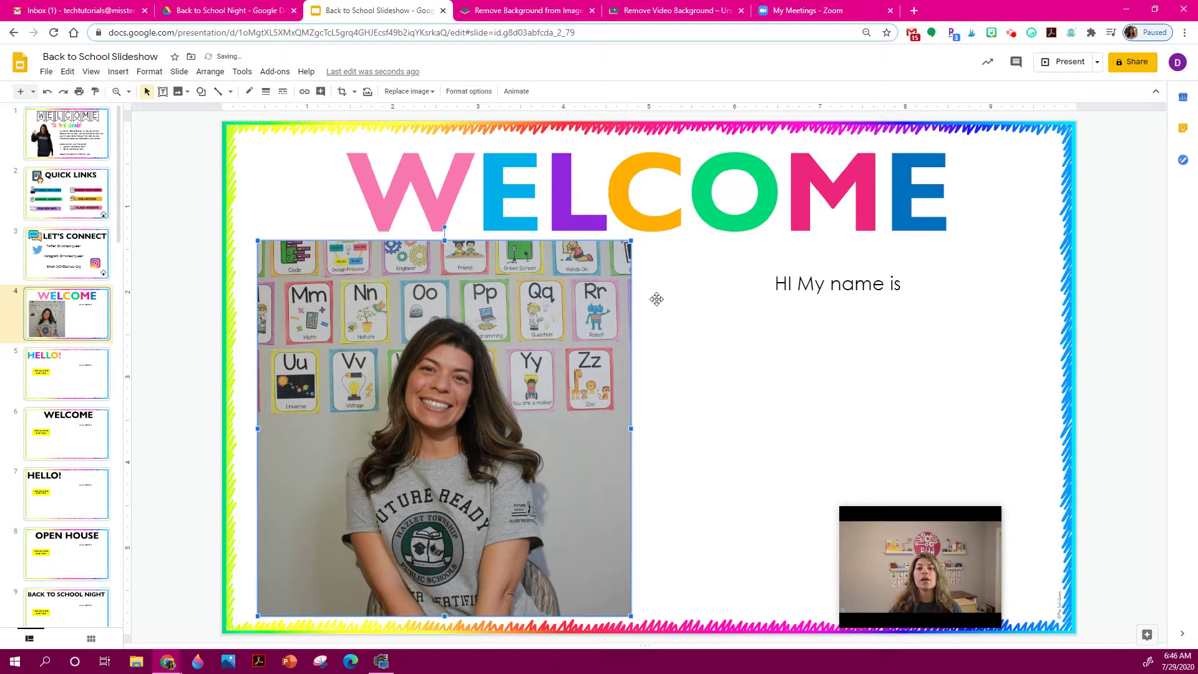
left_click(678, 288)
left_click(668, 259)
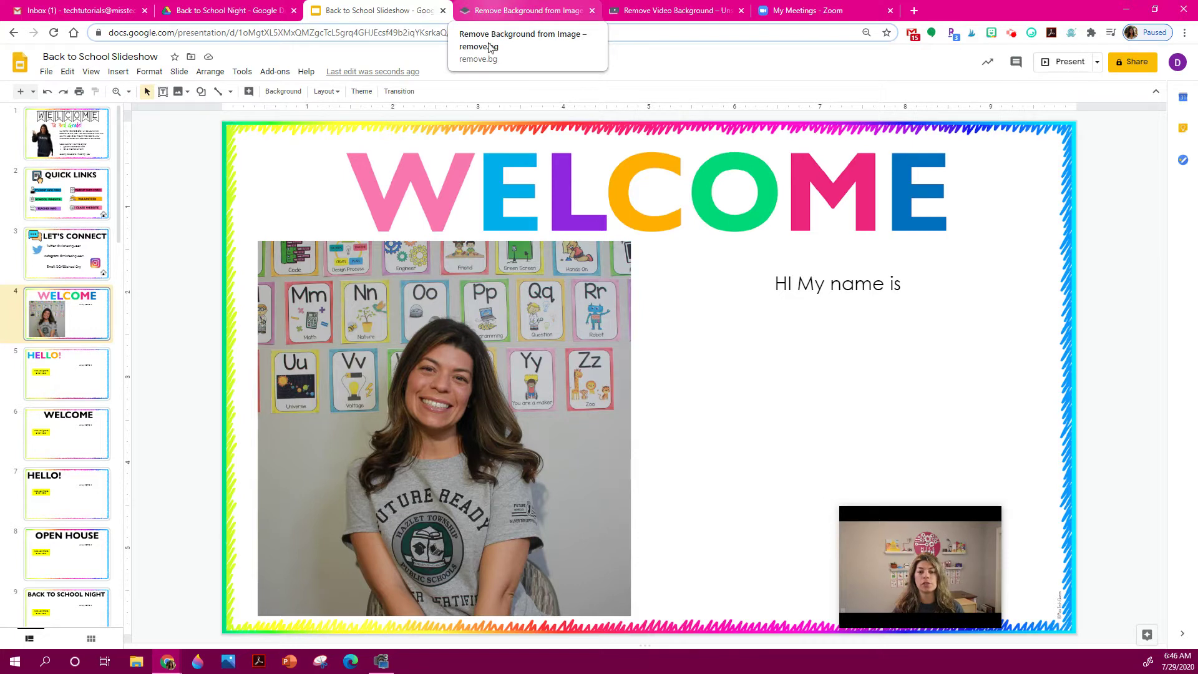
Upload the grey-shirt classroom photo from the MTQ Workshops & Press folder to remove.bg and download the background-free PNG
left_click(492, 9)
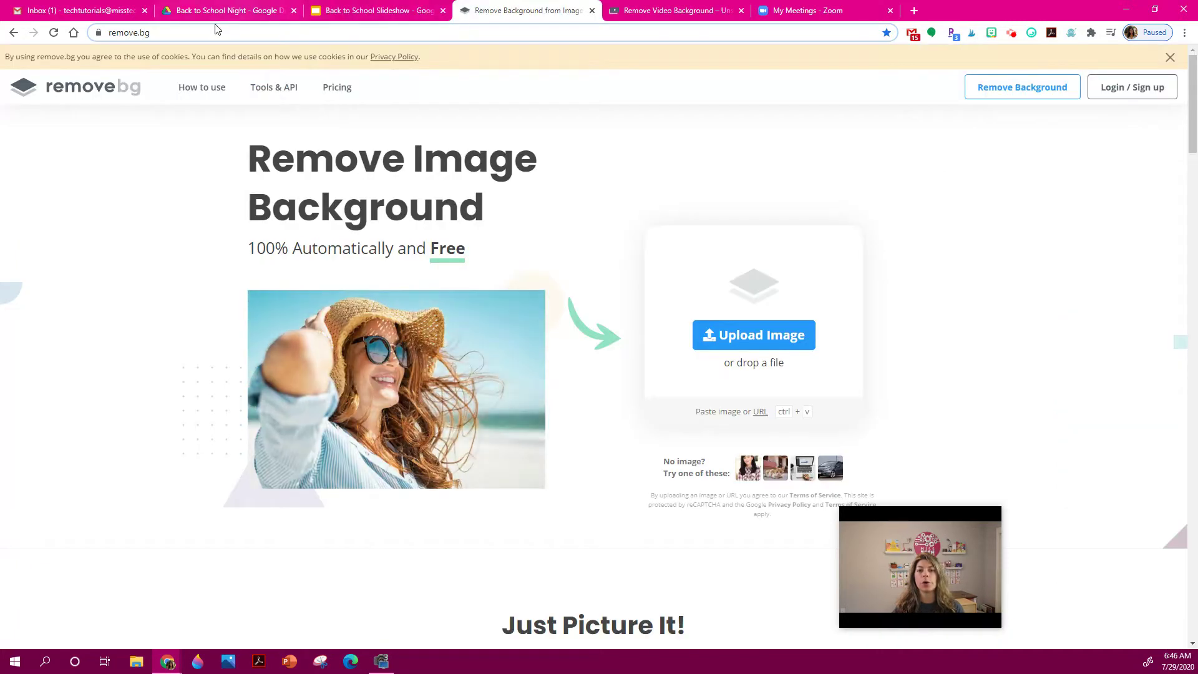
mouse_move(984, 582)
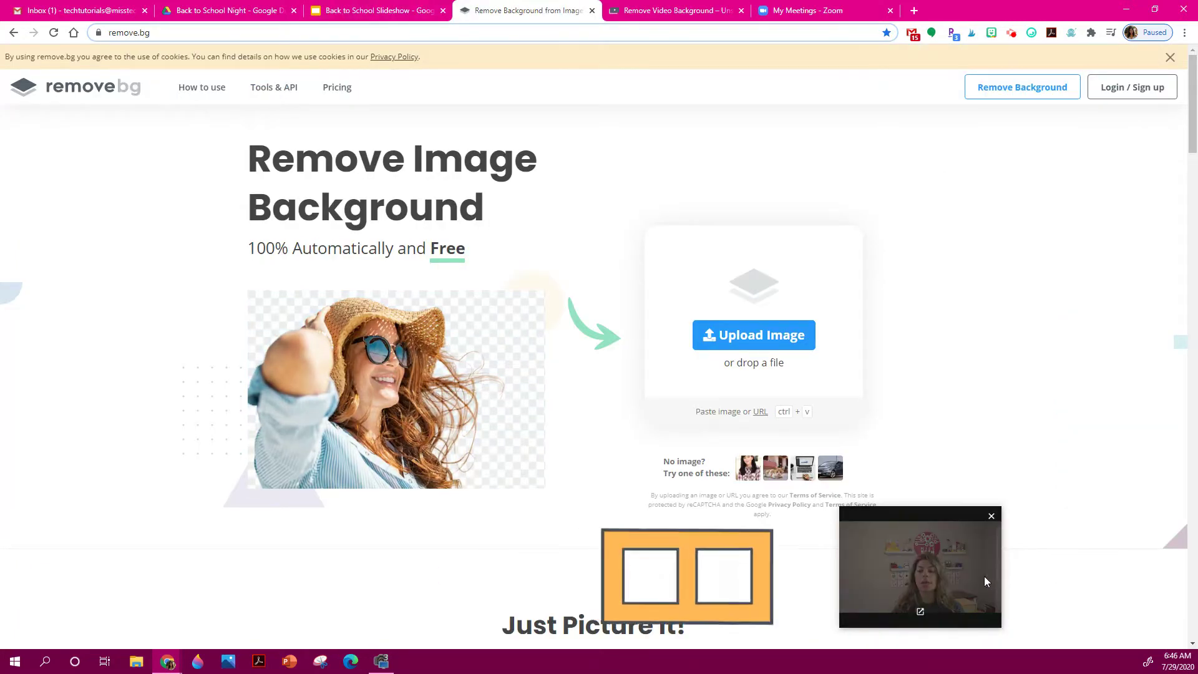
left_click_drag(985, 581, 1097, 571)
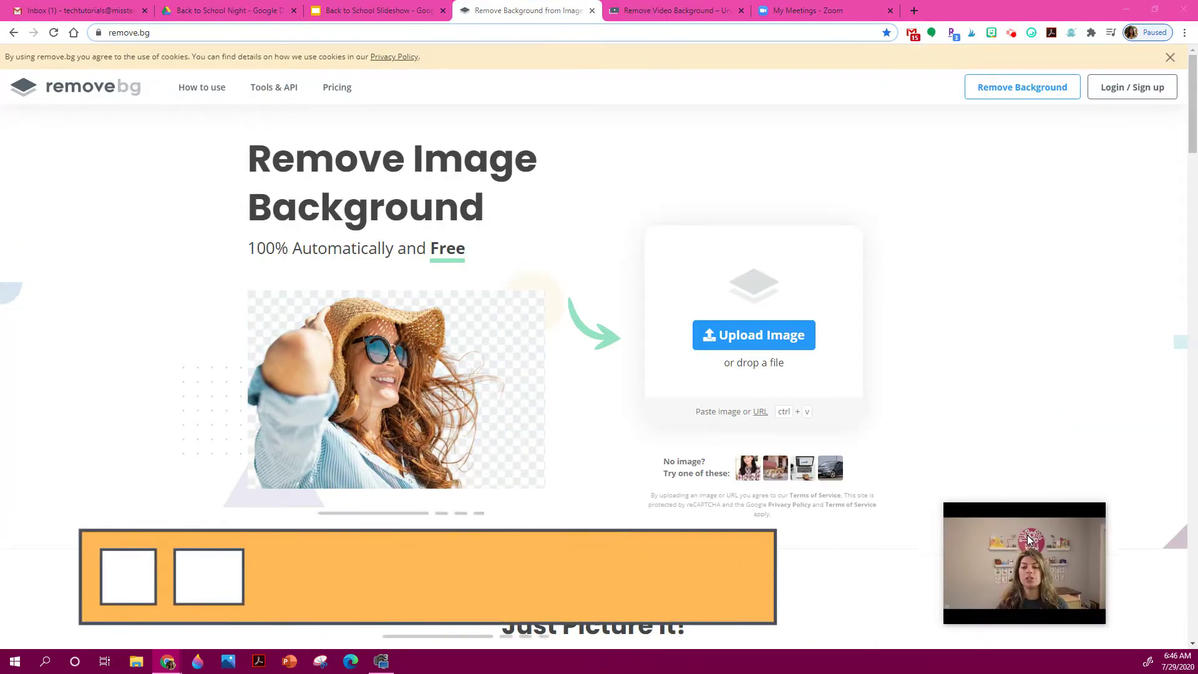
left_click(775, 339)
left_click(630, 399)
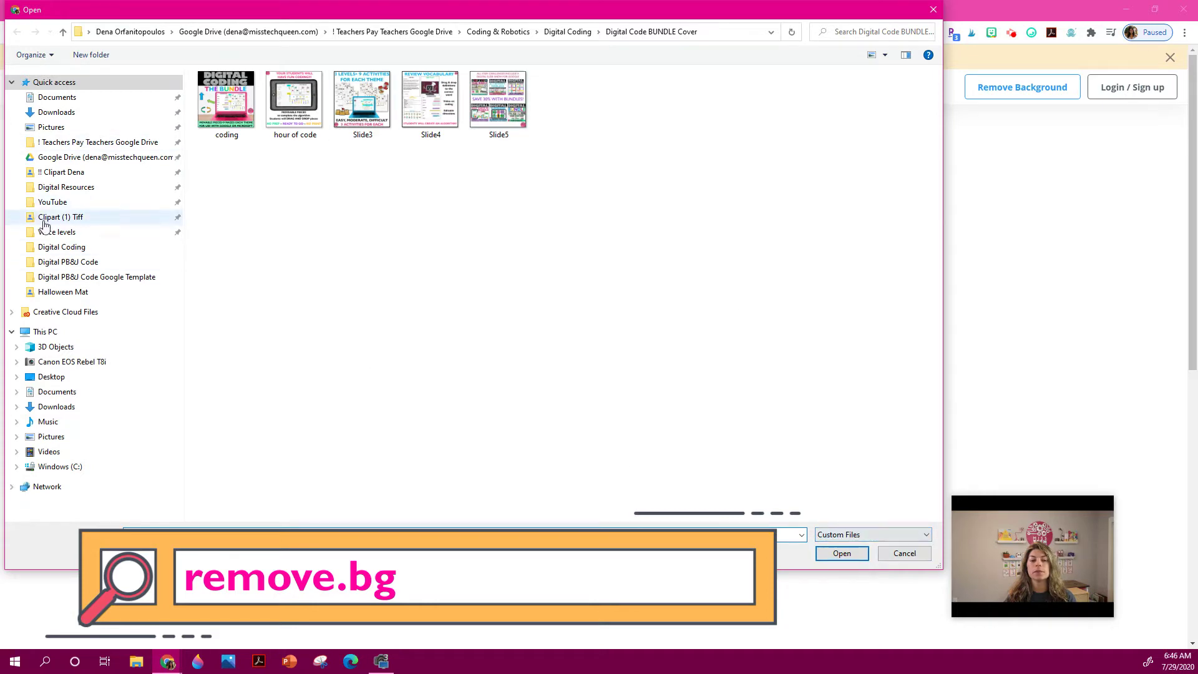
left_click(87, 143)
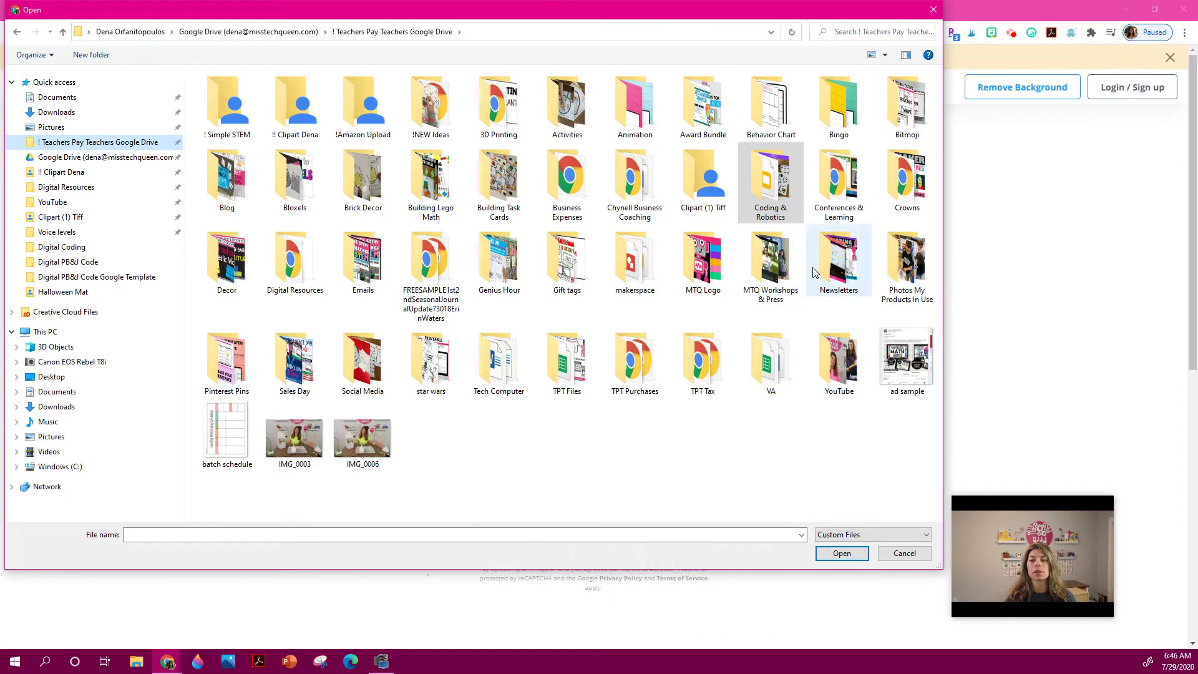
double_click(773, 266)
double_click(310, 118)
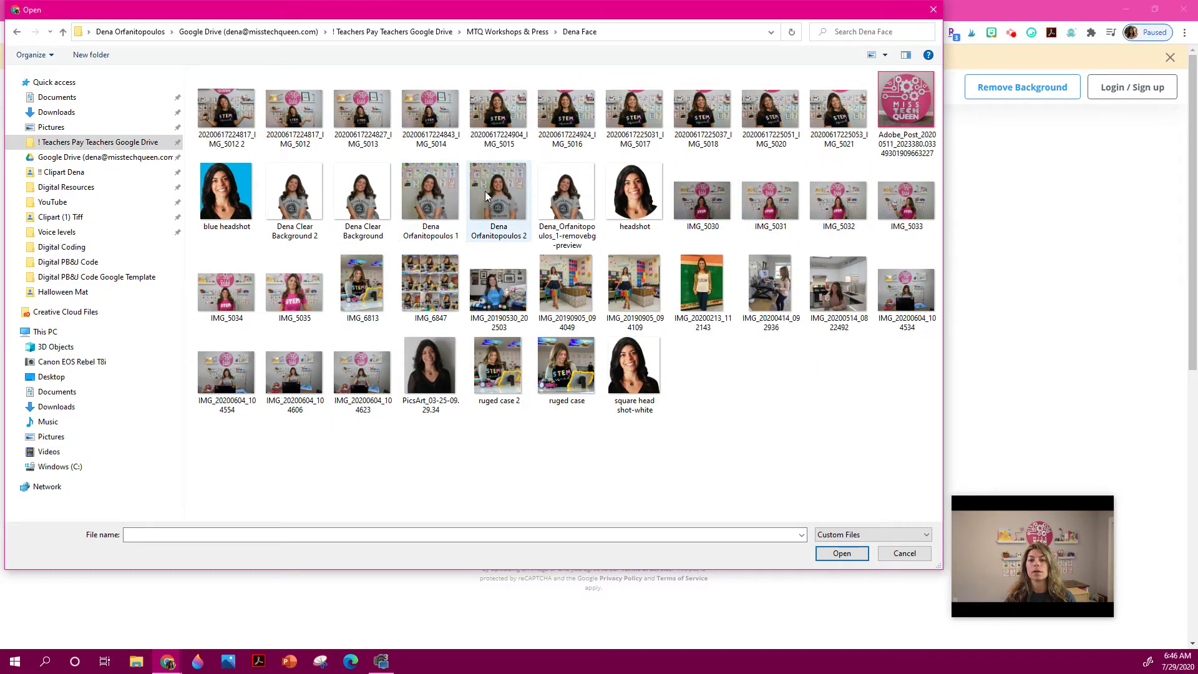
double_click(434, 197)
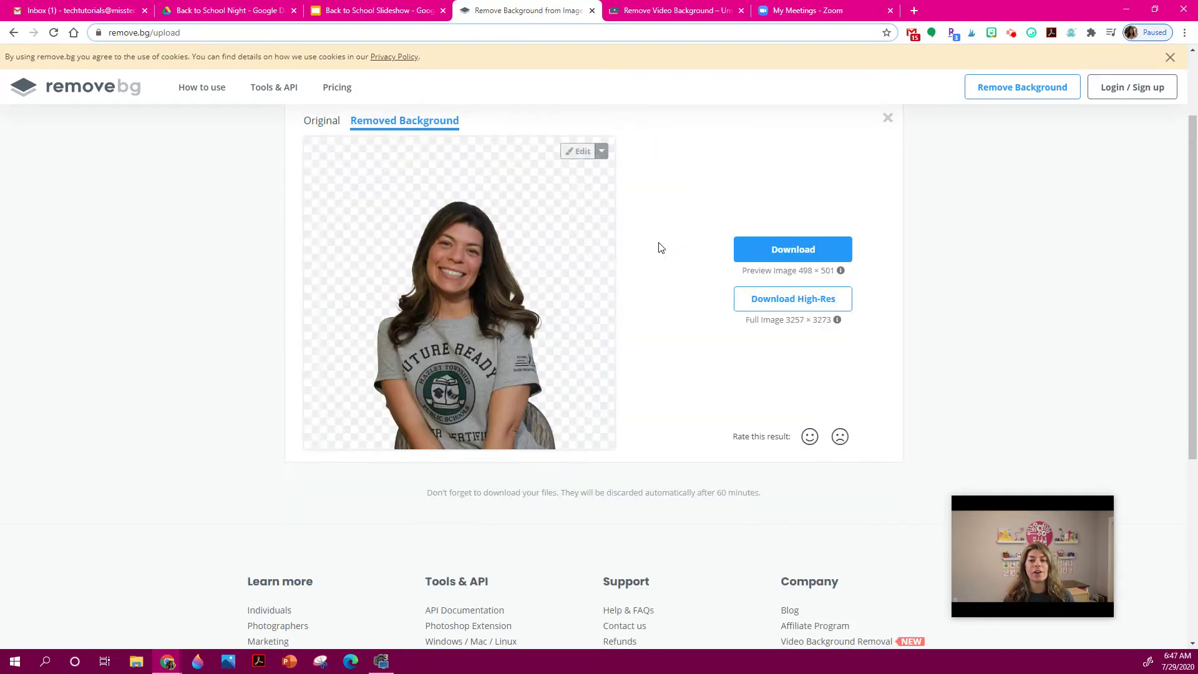
scroll(687, 187, "up", 2)
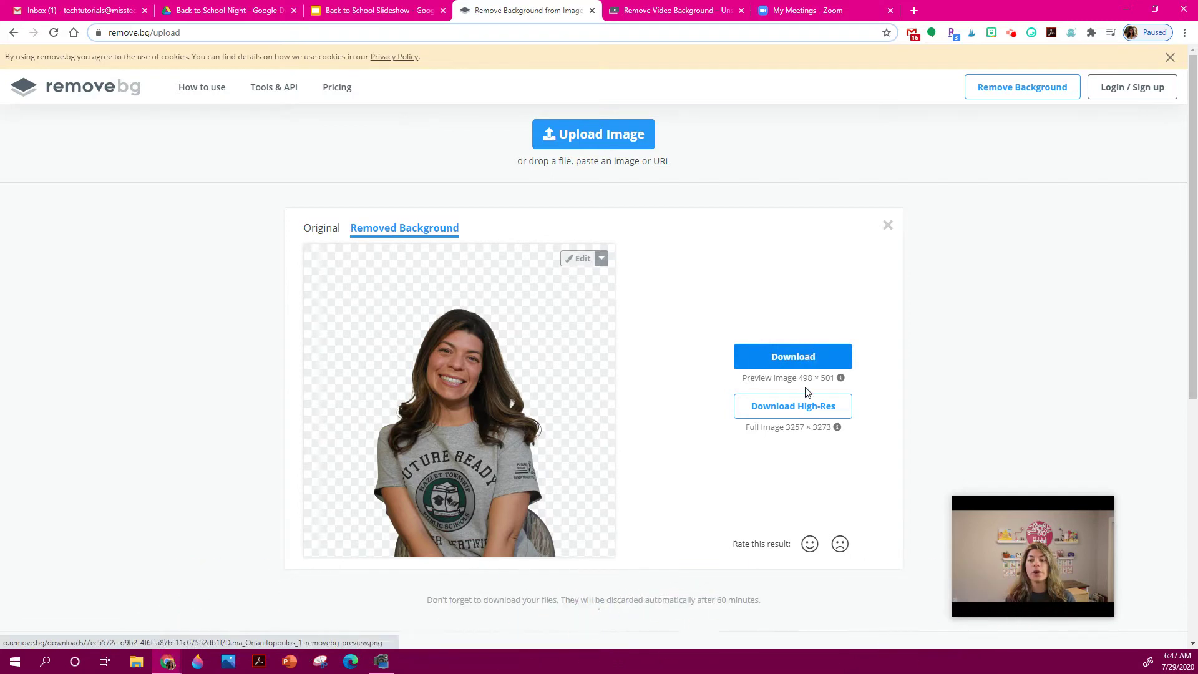
left_click(797, 355)
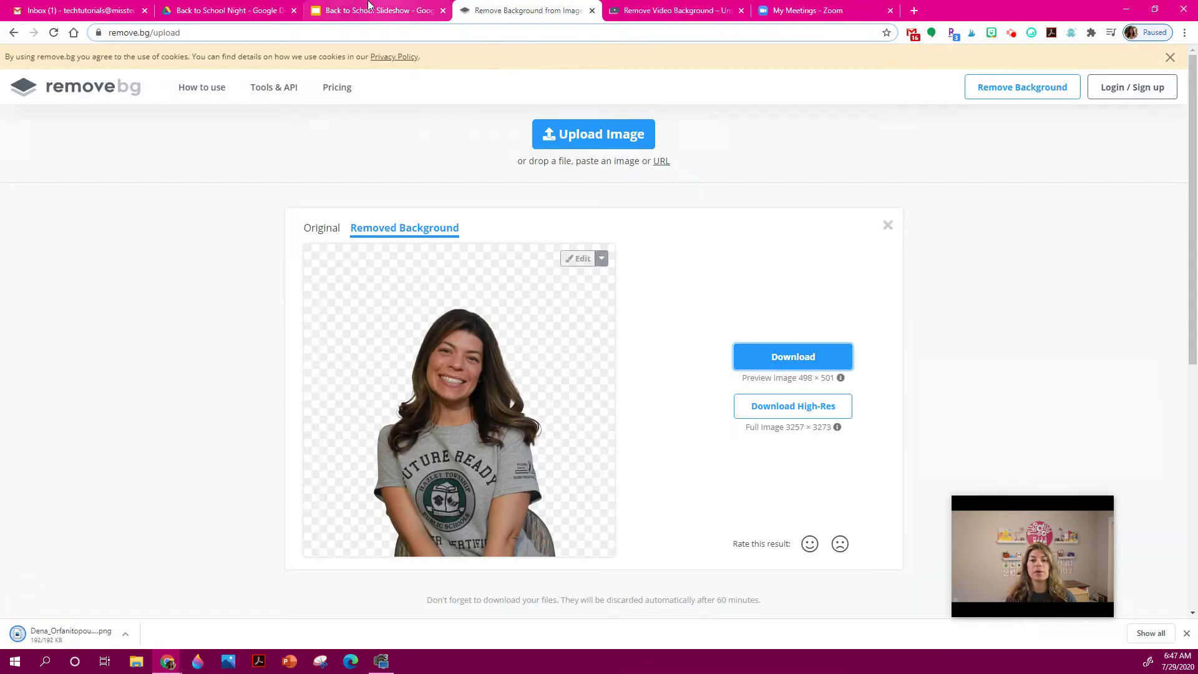
Back in the deck, select the HI My name is text on the WELCOME slide for editing
left_click(360, 7)
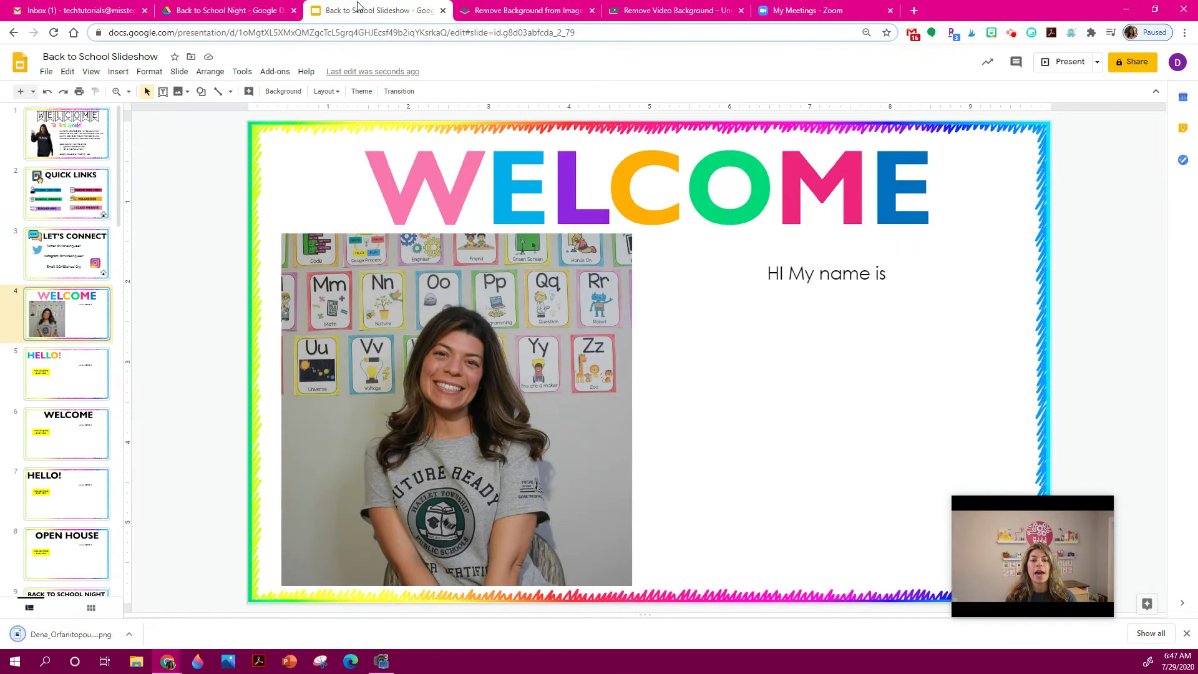
left_click(729, 295)
left_click(269, 188)
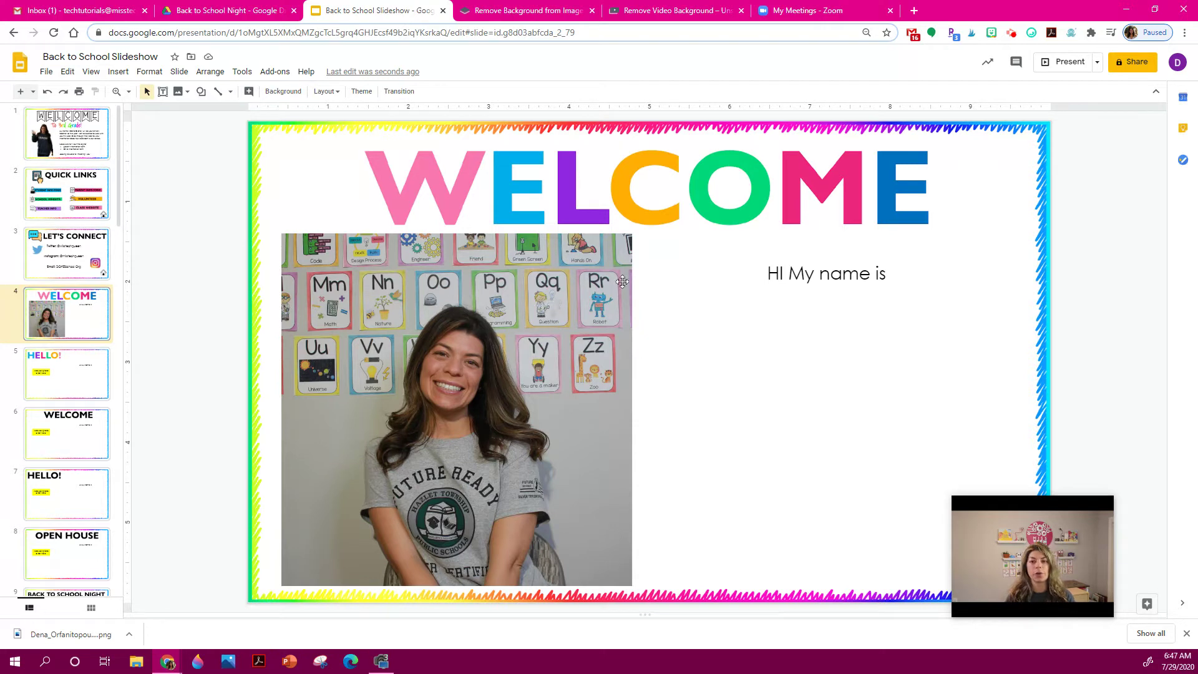
left_click(813, 272)
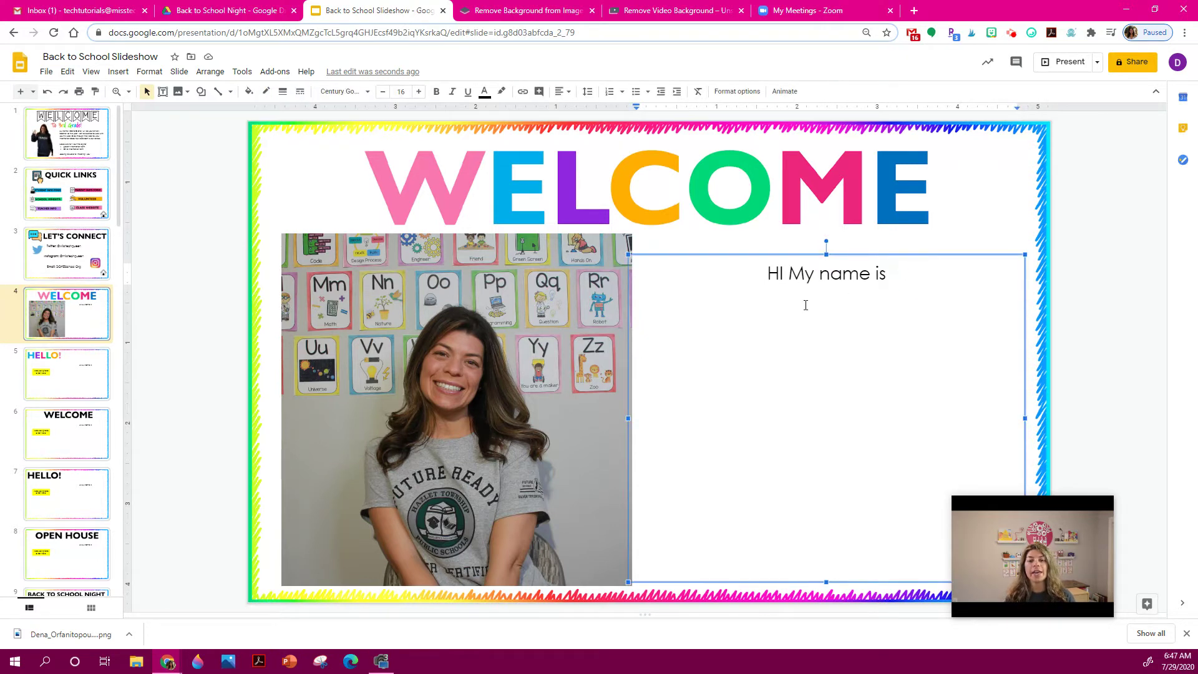
Browse the font list for that text, then open slide 9, BACK TO SCHOOL NIGHT
left_click(354, 92)
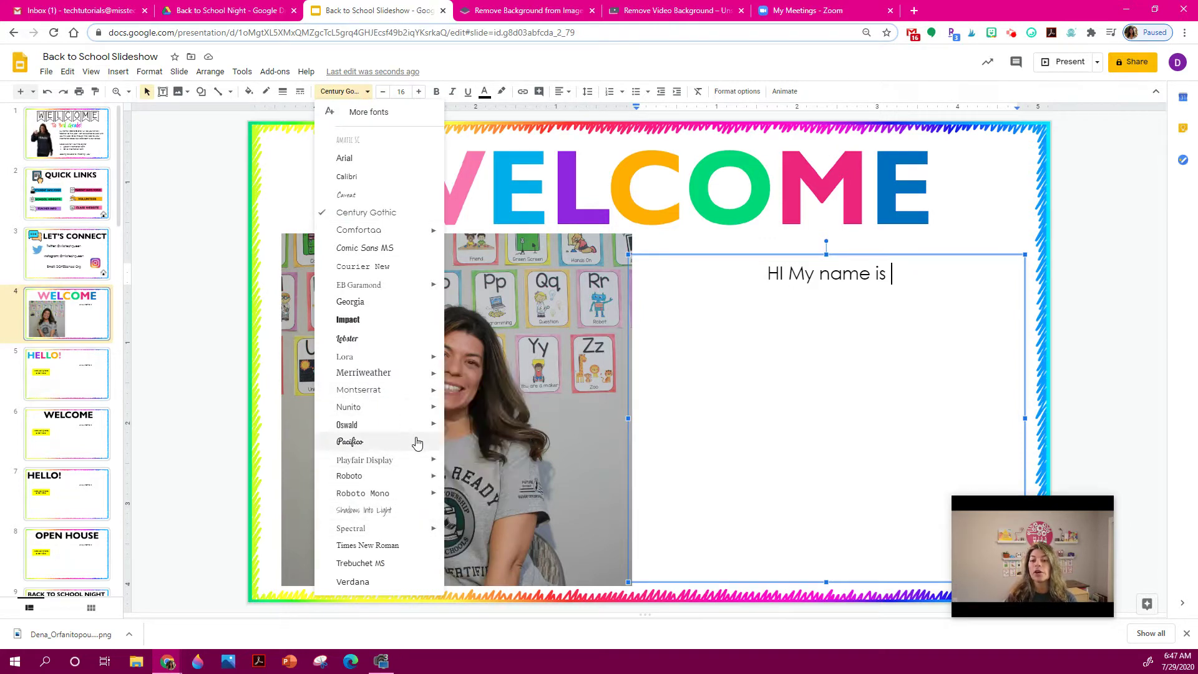
left_click(172, 161)
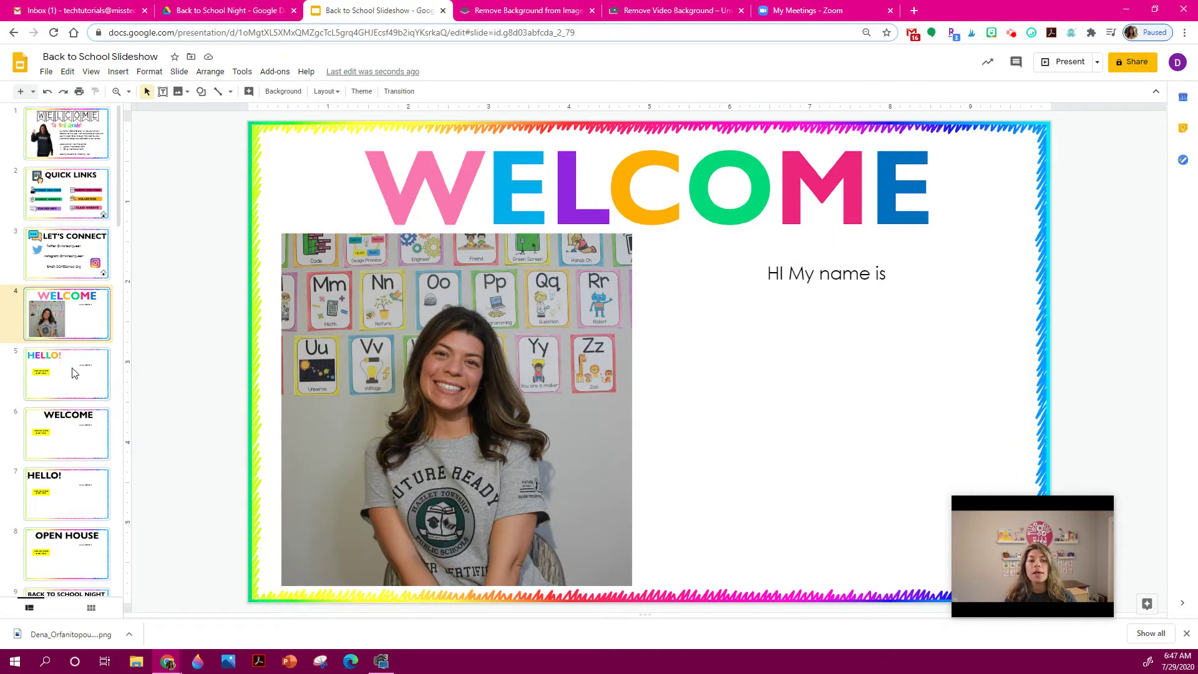
scroll(74, 454, "down", 3)
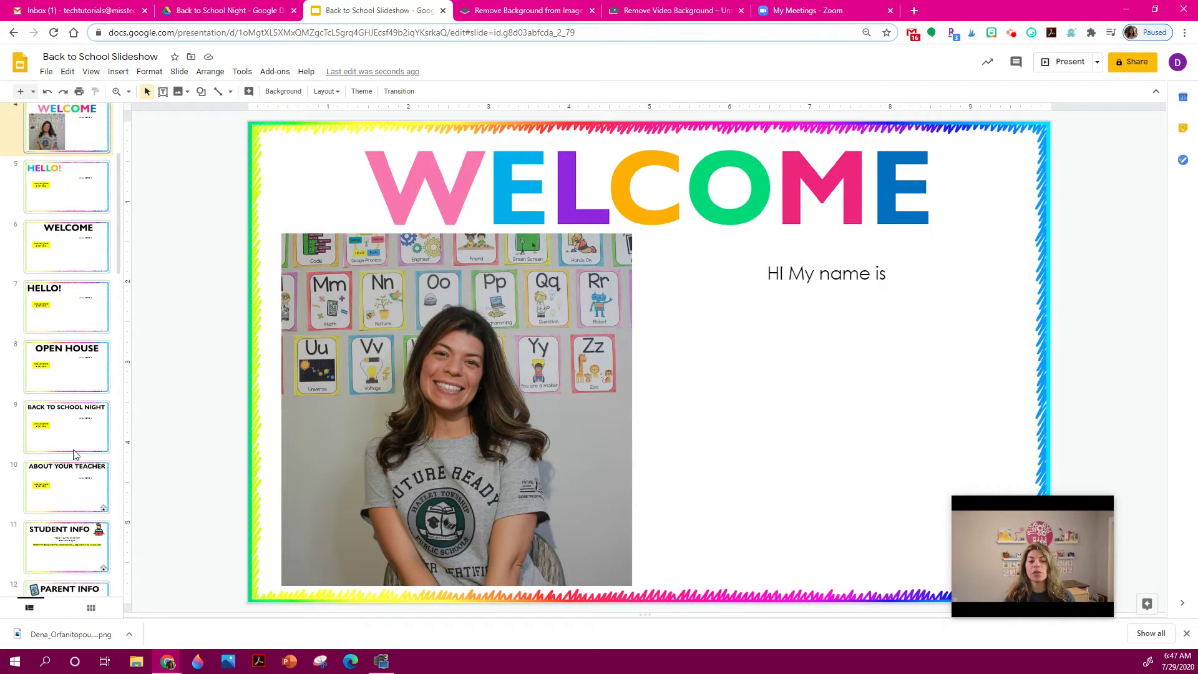
left_click(81, 417)
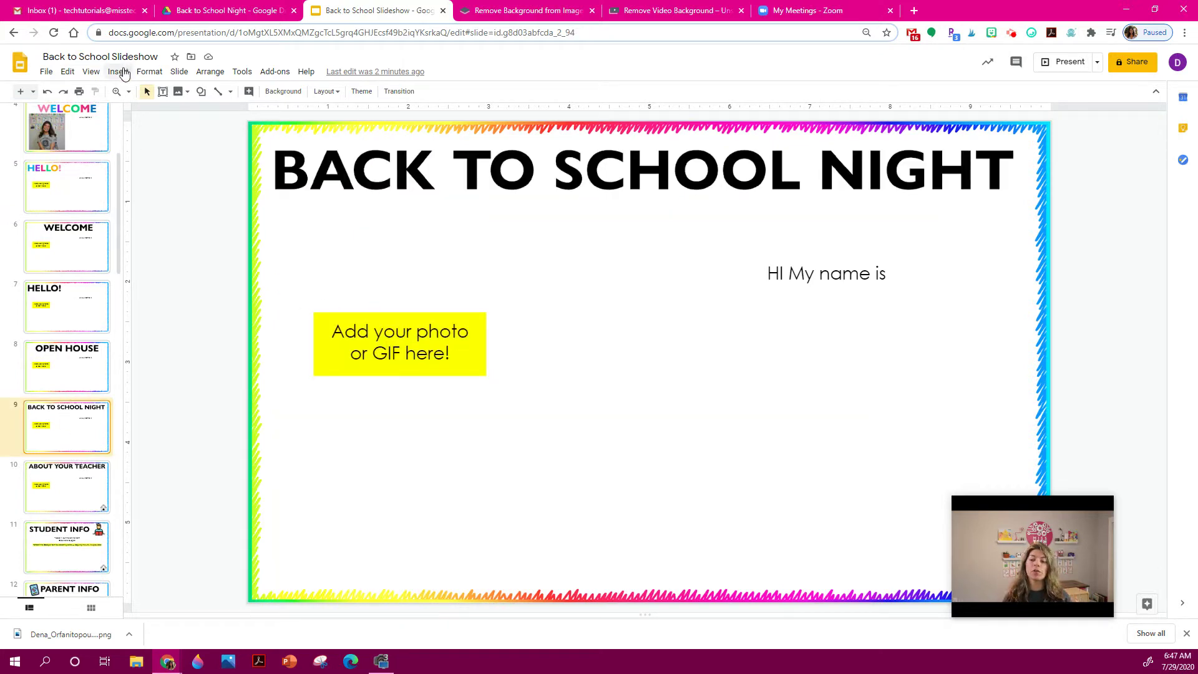
Insert intro video.mp4 from Google Drive onto slide 9
left_click(124, 73)
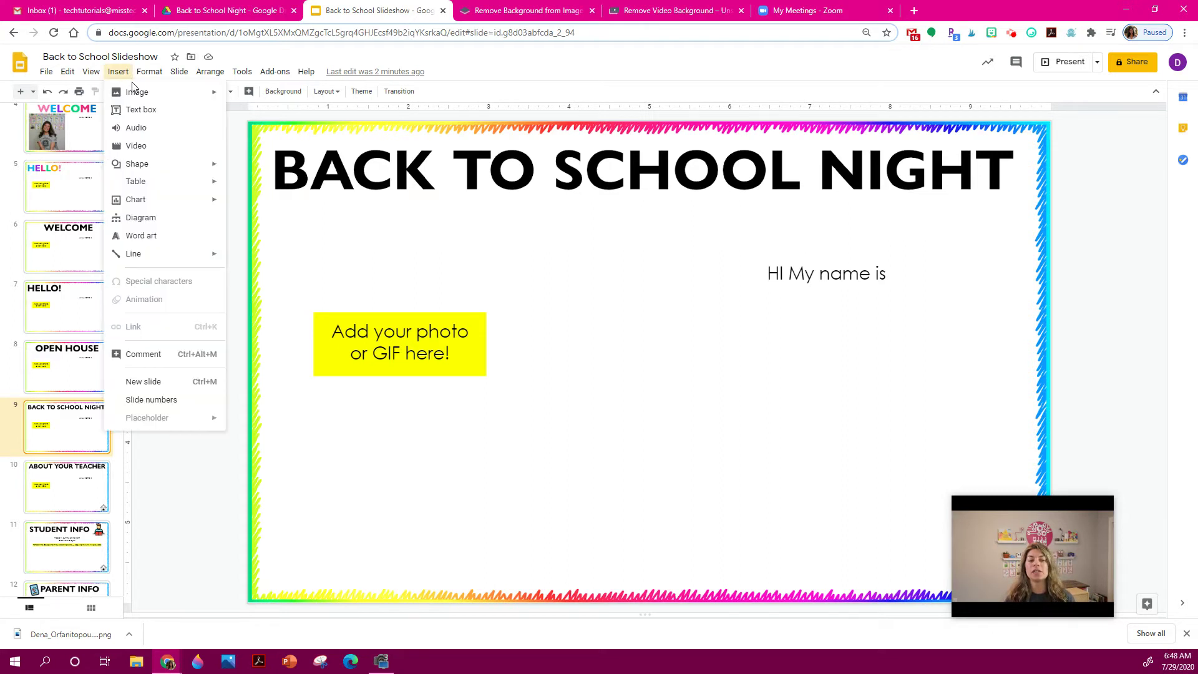
left_click(155, 147)
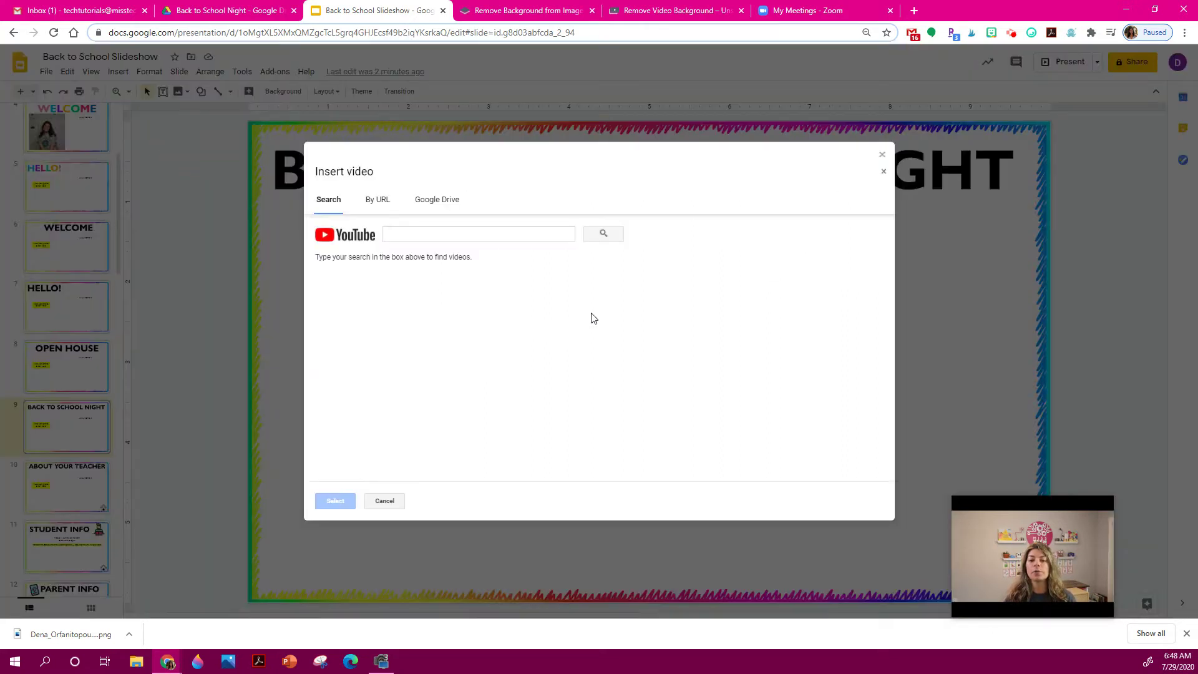
left_click(437, 201)
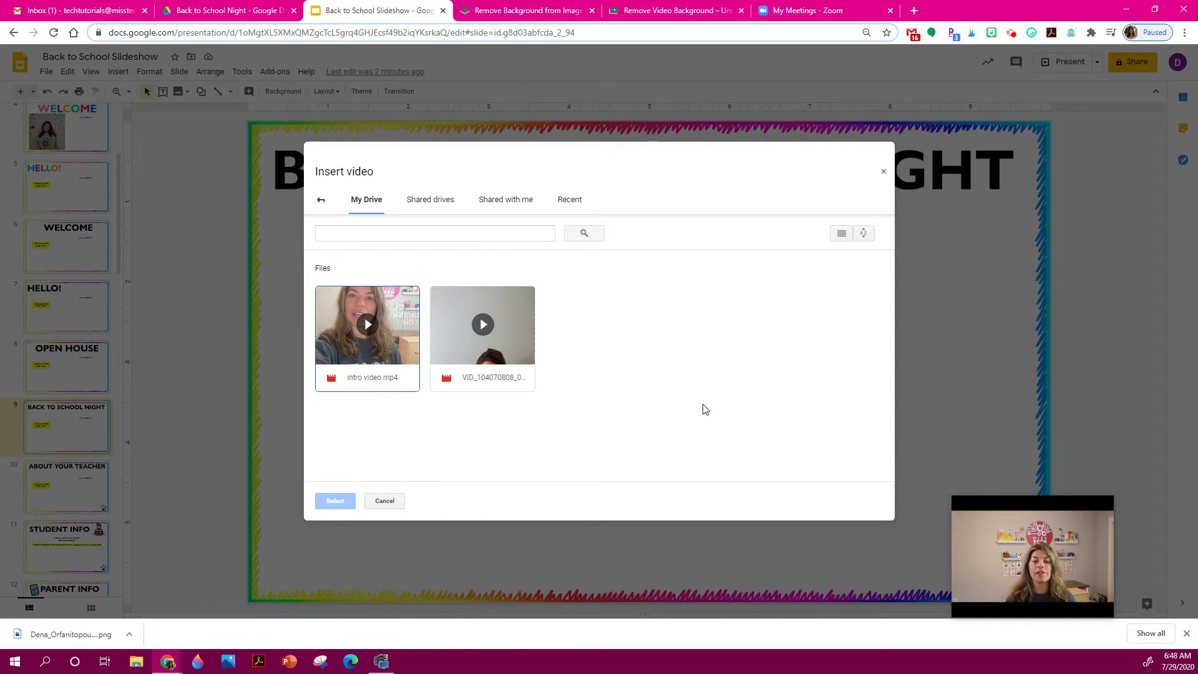
left_click(337, 331)
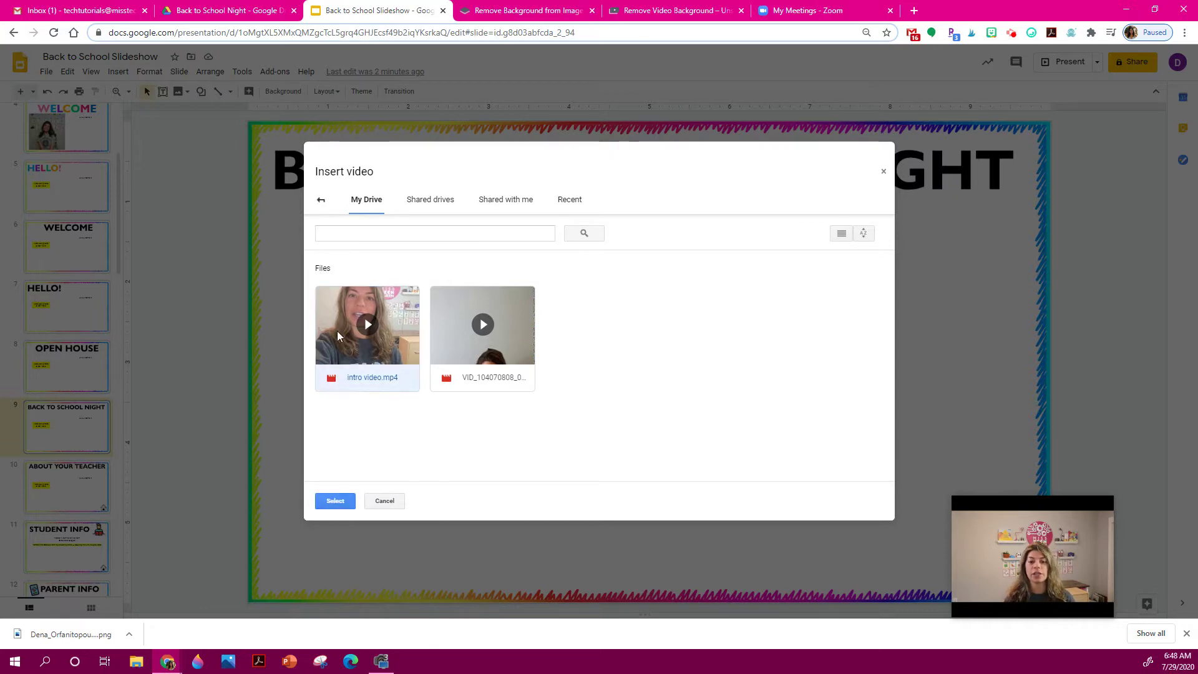
left_click(336, 501)
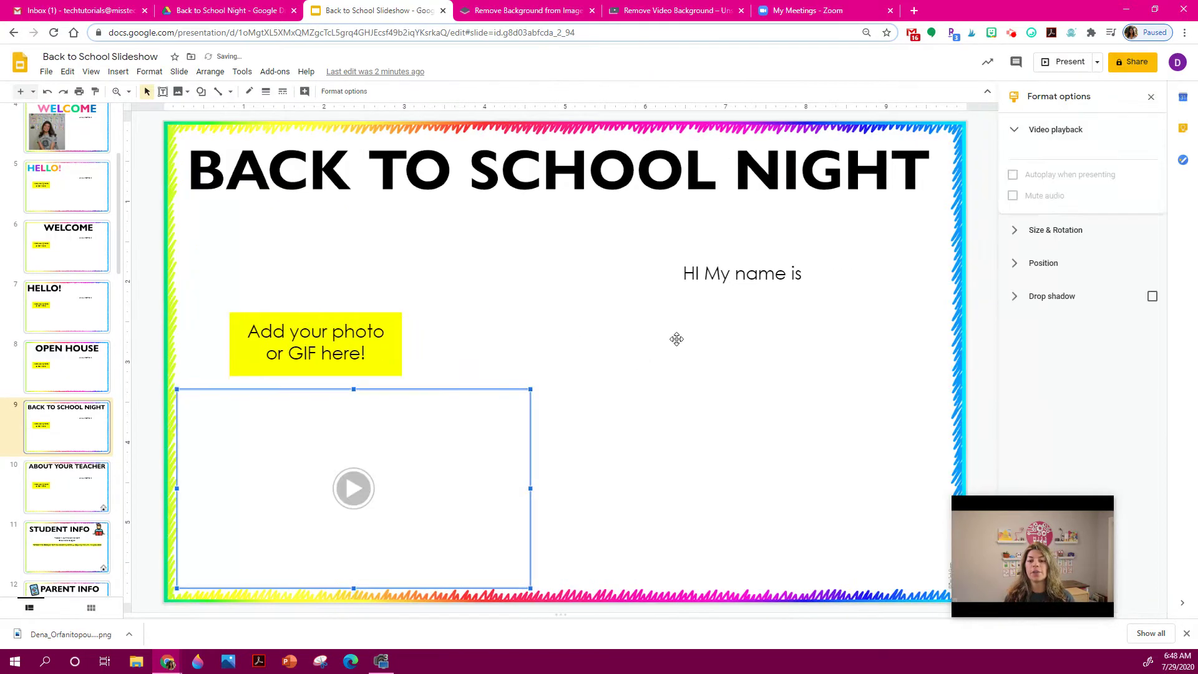
Enlarge and center the video under the title, set it to autoplay, then select slide 8
left_click_drag(531, 389, 687, 267)
left_click_drag(610, 302, 644, 268)
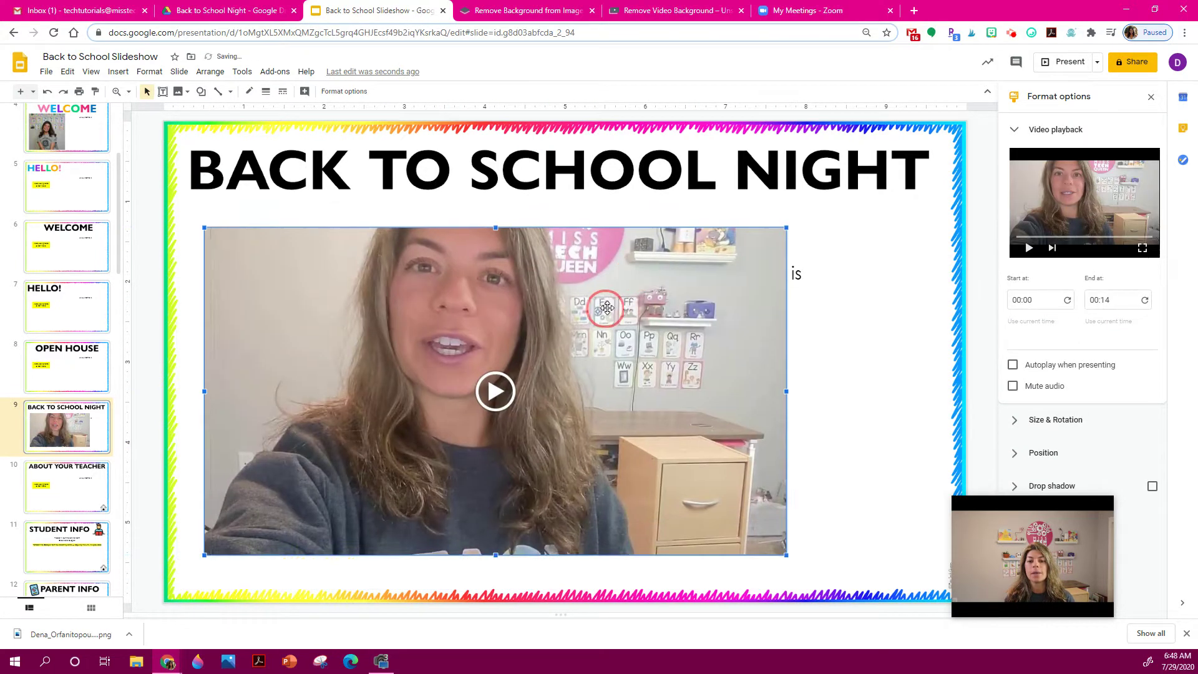
left_click_drag(793, 554, 842, 581)
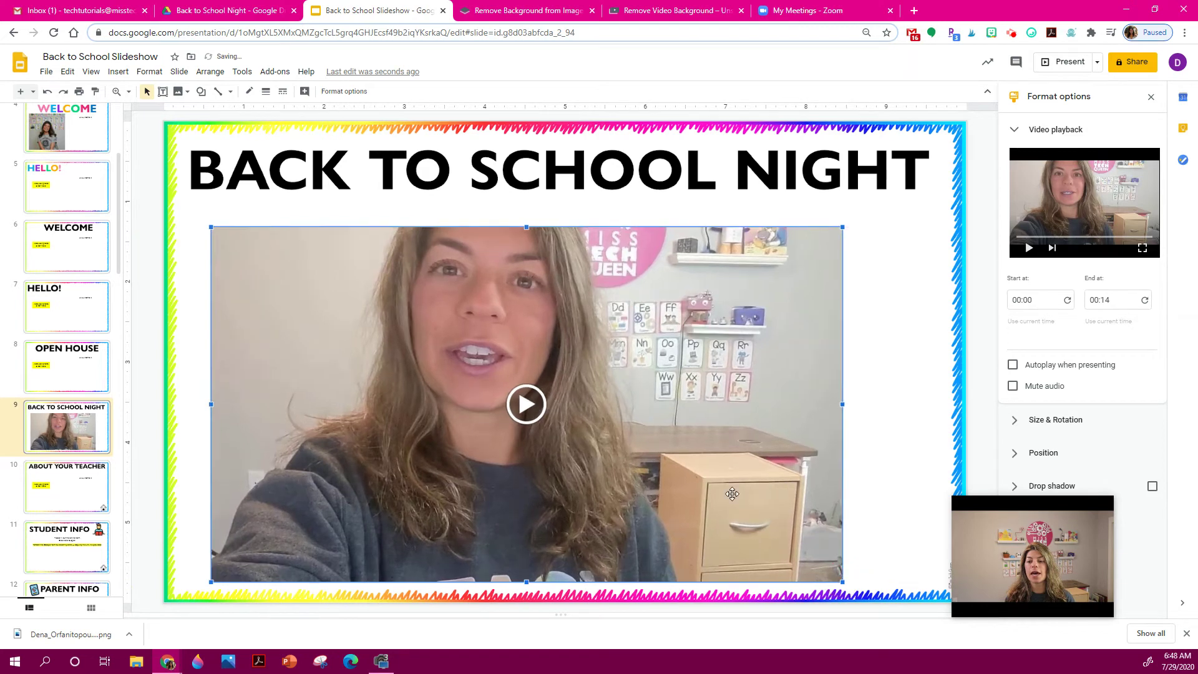
left_click_drag(820, 422, 836, 410)
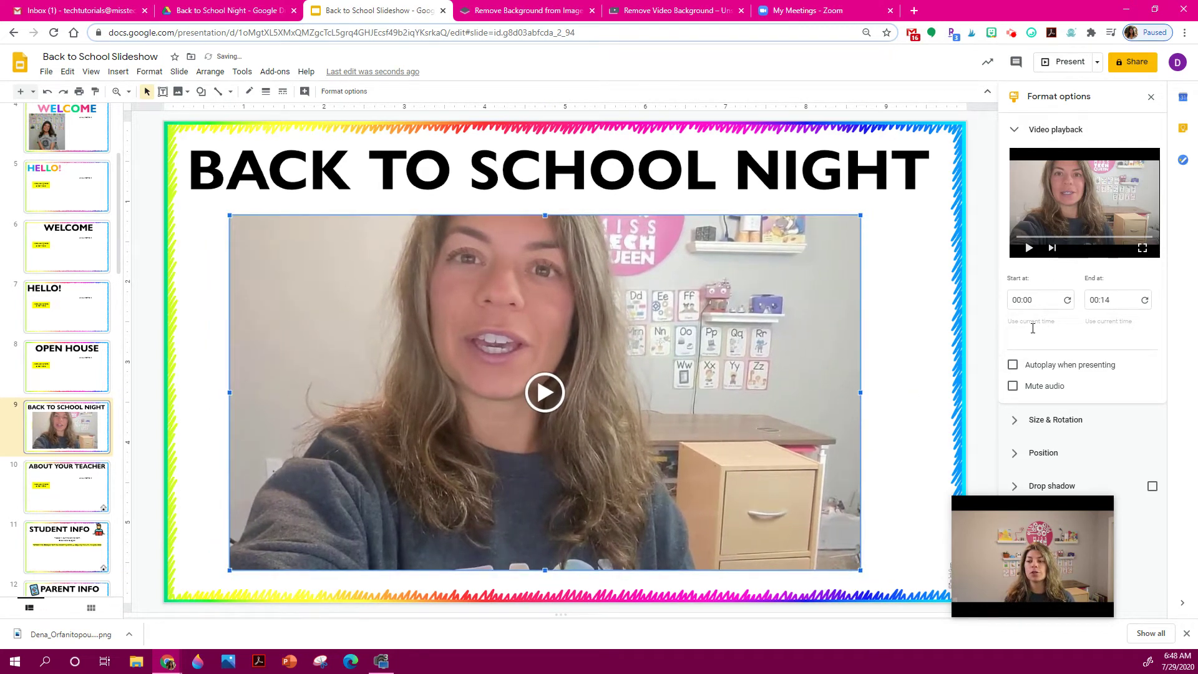
left_click(1050, 368)
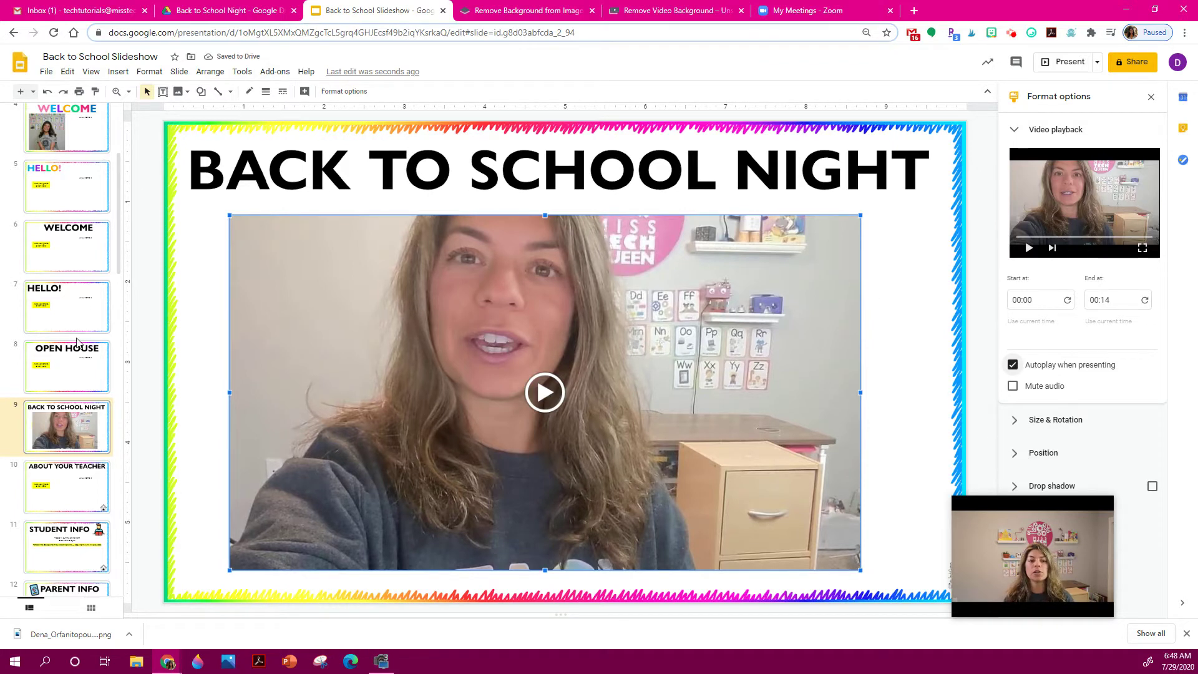
left_click(86, 379)
Present from the OPEN HOUSE slide and play the teacher's intro video on slide 9
left_click(91, 71)
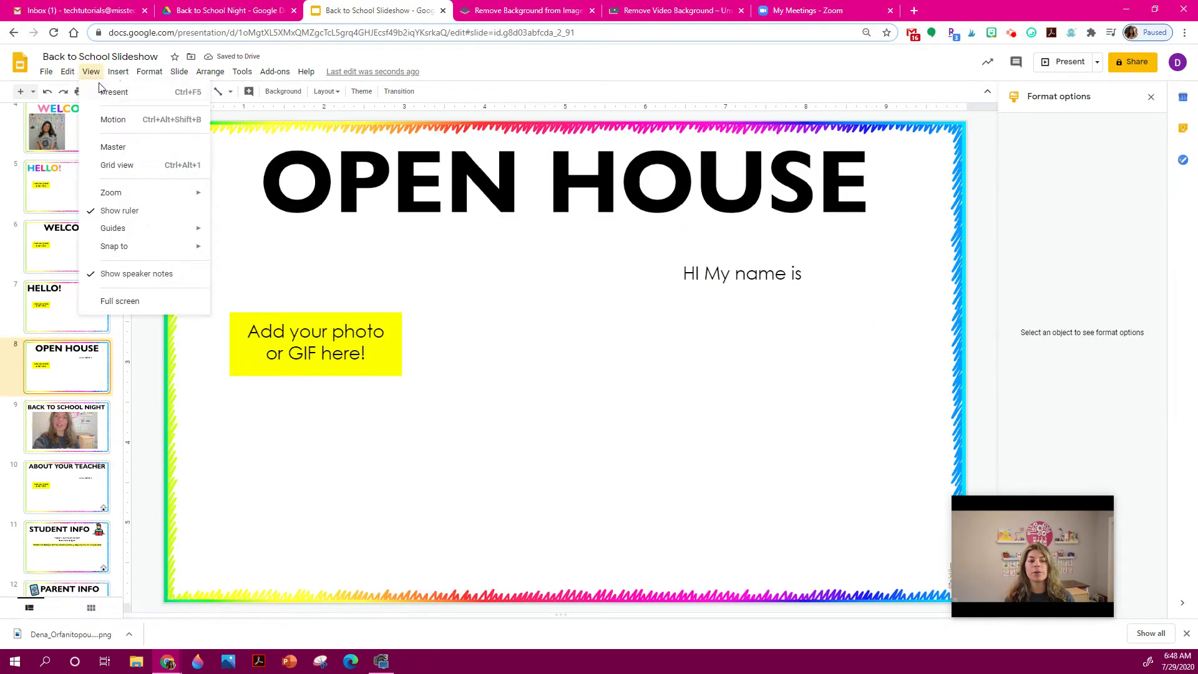
left_click(101, 95)
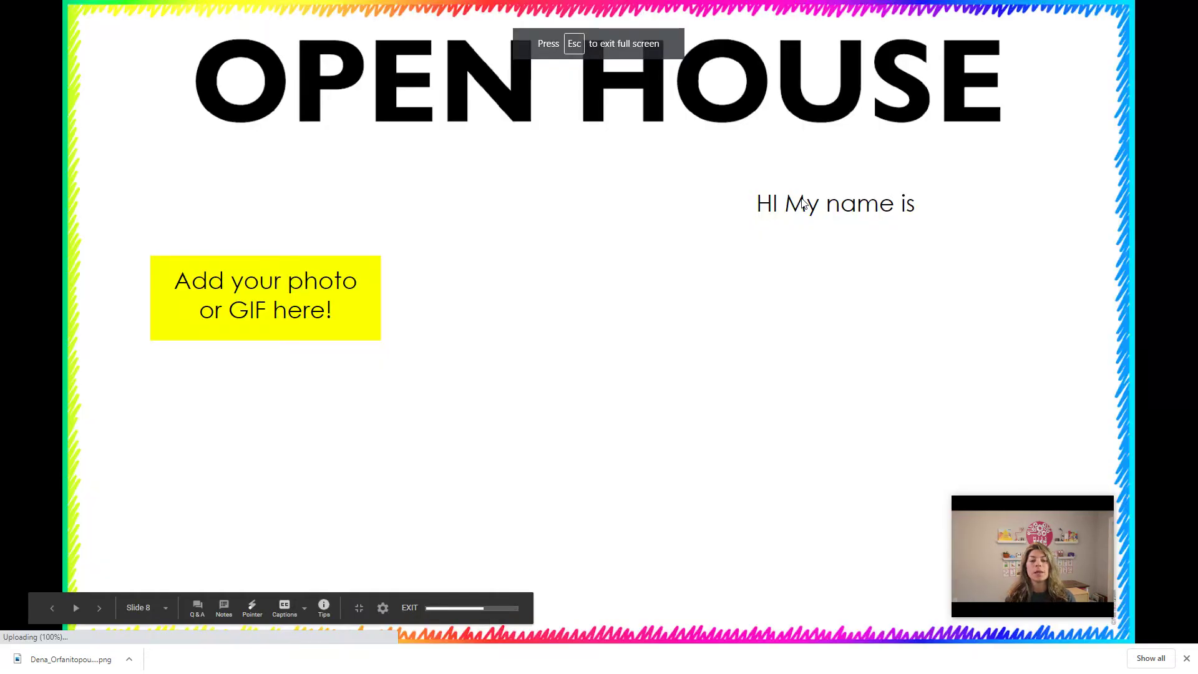
left_click(803, 204)
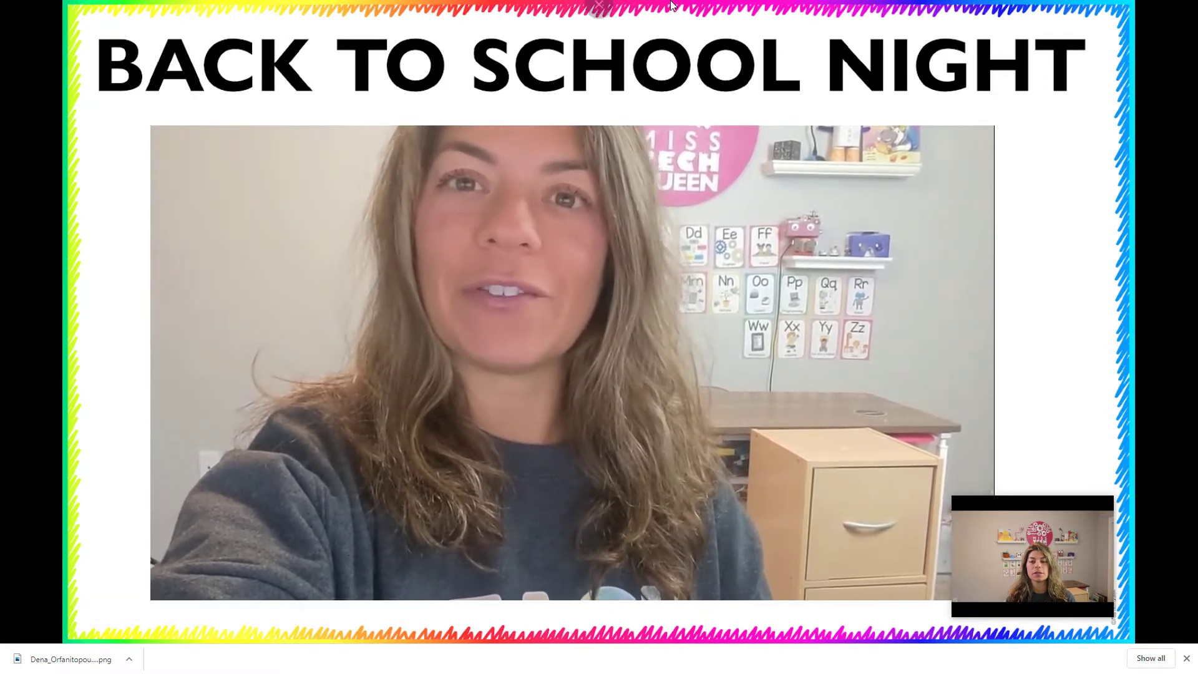
left_click(1187, 662)
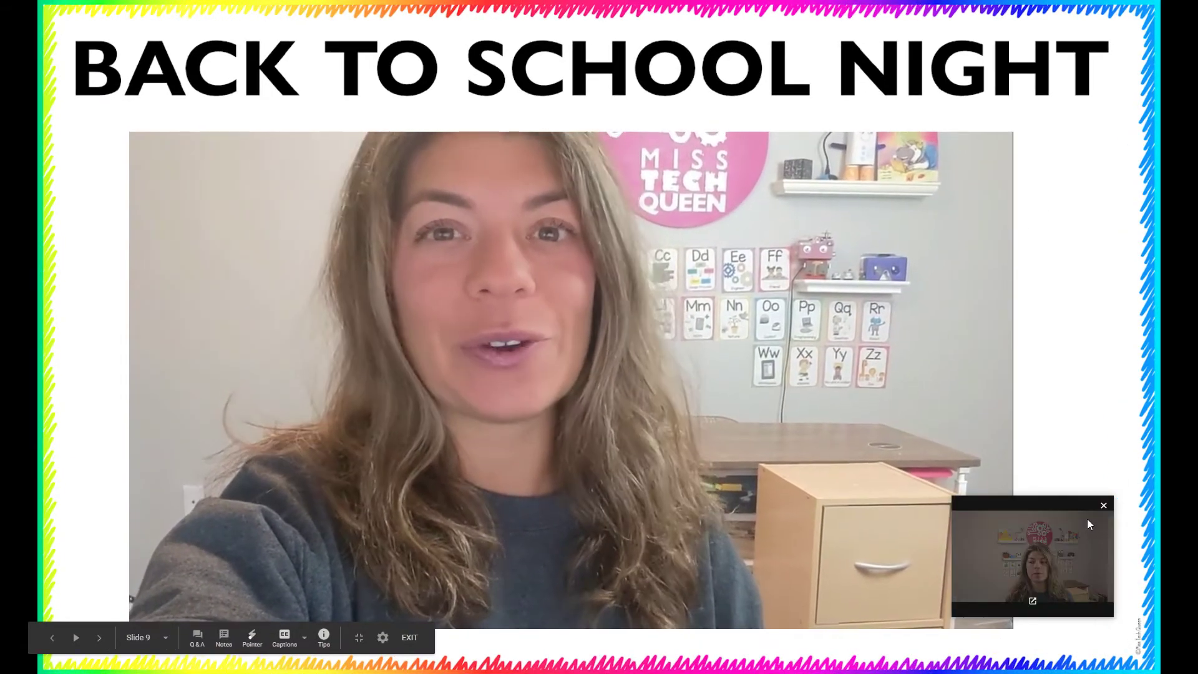
left_click(1084, 517)
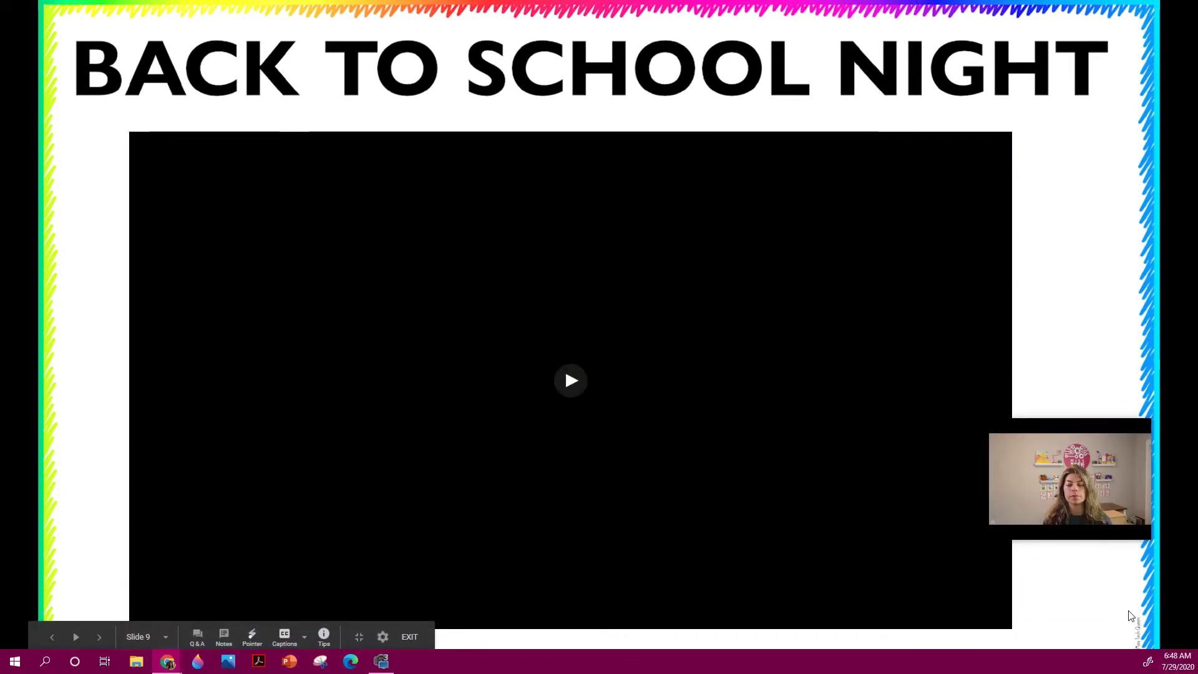
Advance through ABOUT YOUR TEACHER, STUDENT INFO and PARENT INFO to CLASS EXPECTATIONS, then exit
left_click(1129, 621)
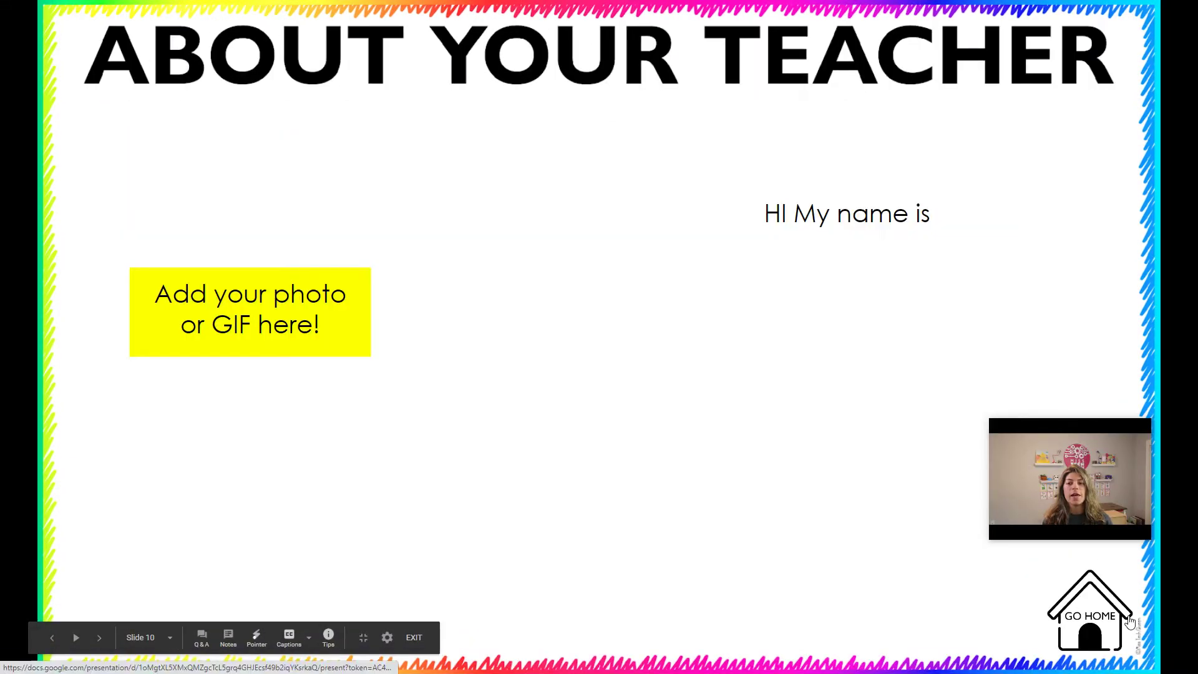
left_click(1127, 312)
left_click(1129, 311)
left_click(1127, 311)
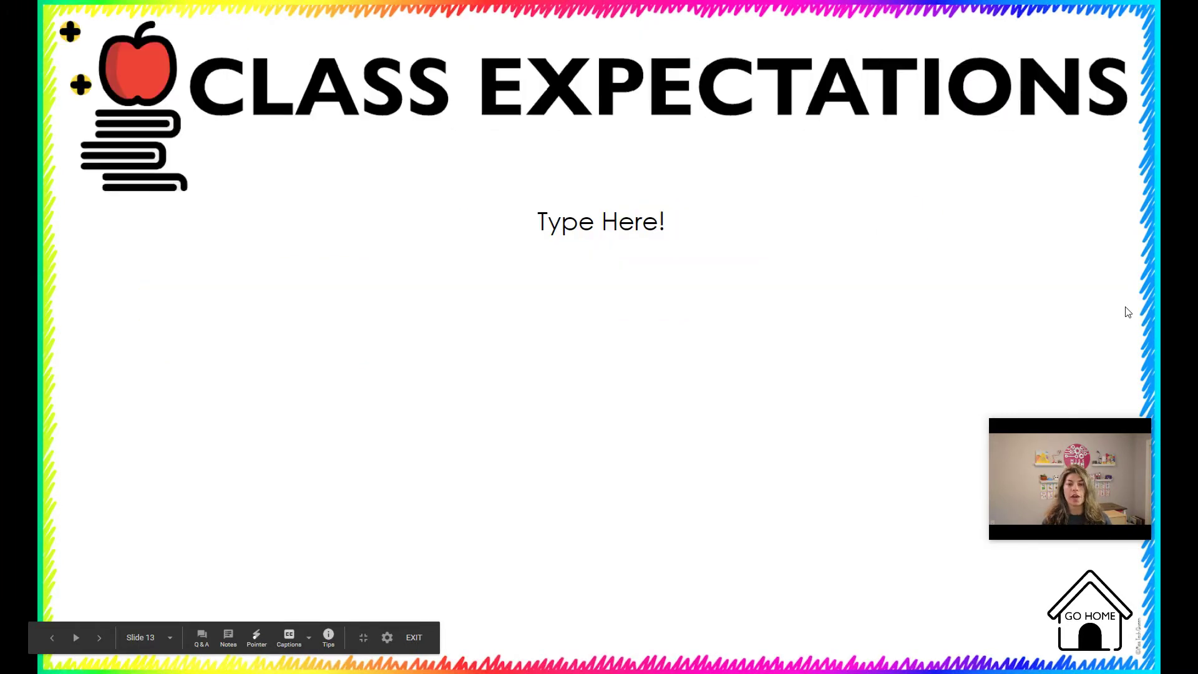
key("Escape")
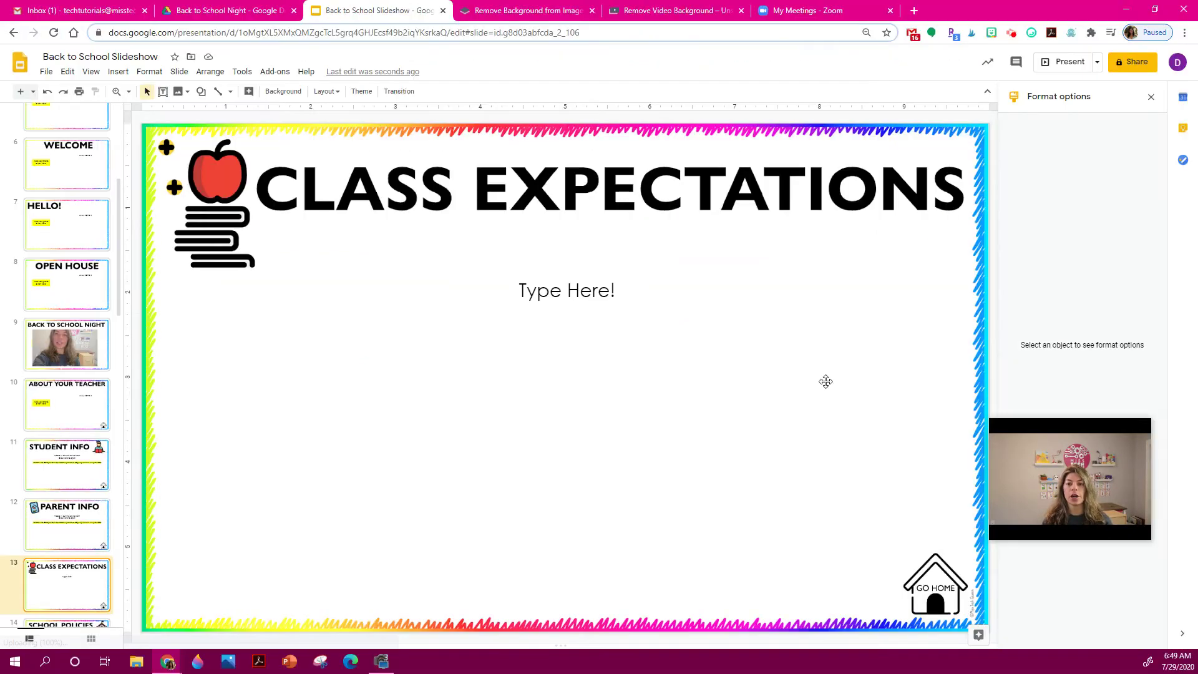
Flip between the ABOUT YOUR TEACHER and STUDENT INFO slides in the filmstrip
left_click(93, 424)
left_click(81, 453)
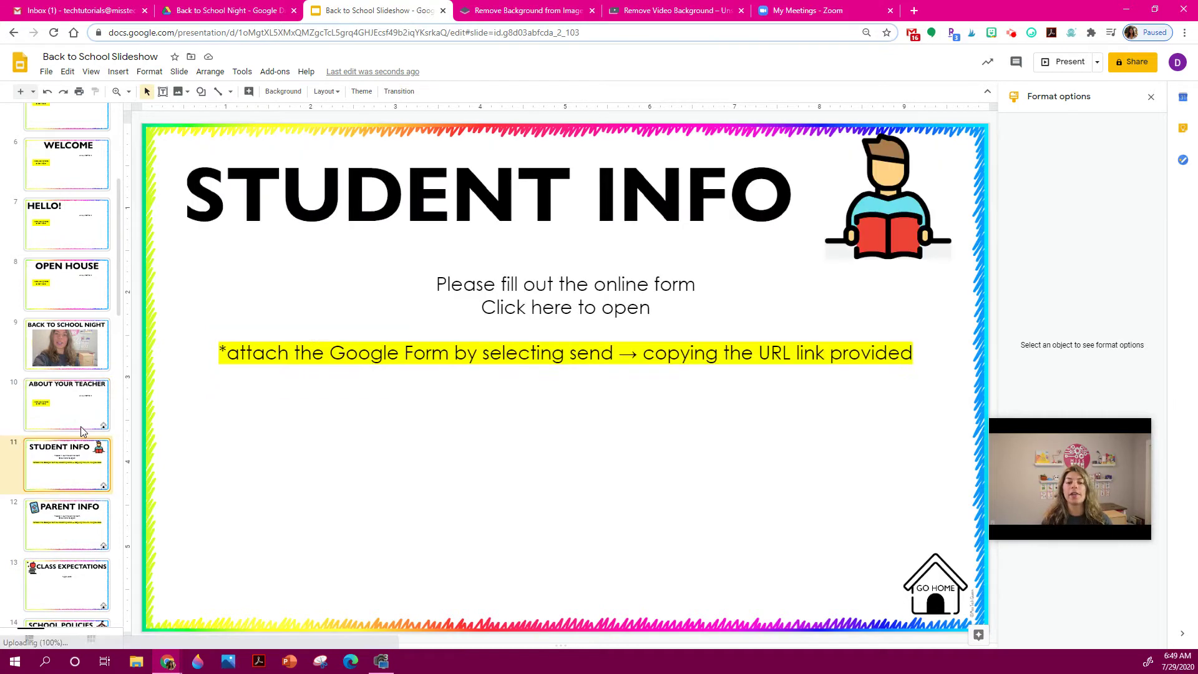
left_click(80, 425)
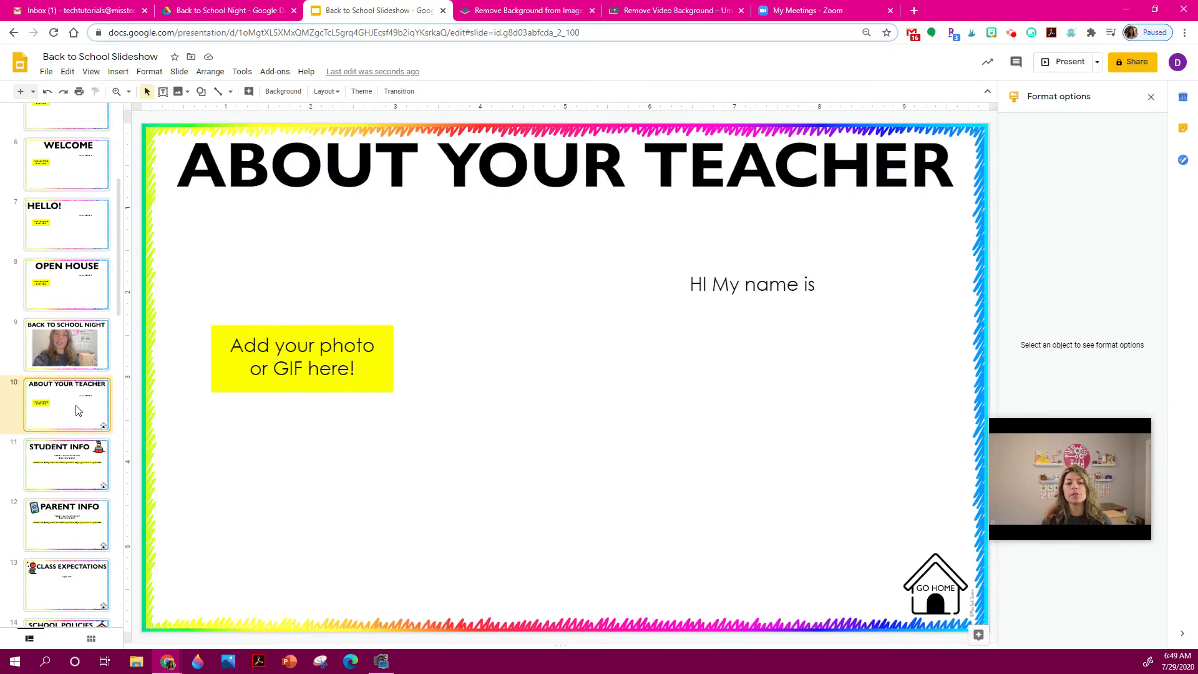
key("Down")
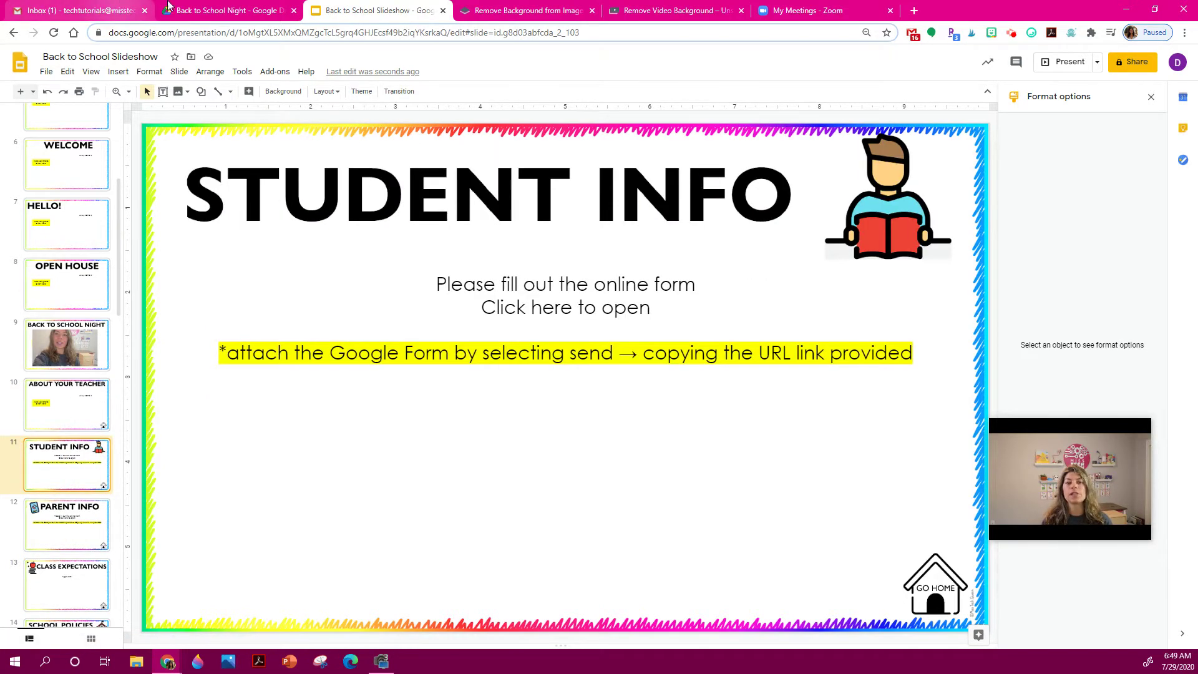
Go to the QUICK LINKS slide and open its STUDENT INFO FORM link
scroll(62, 312, "up", 5)
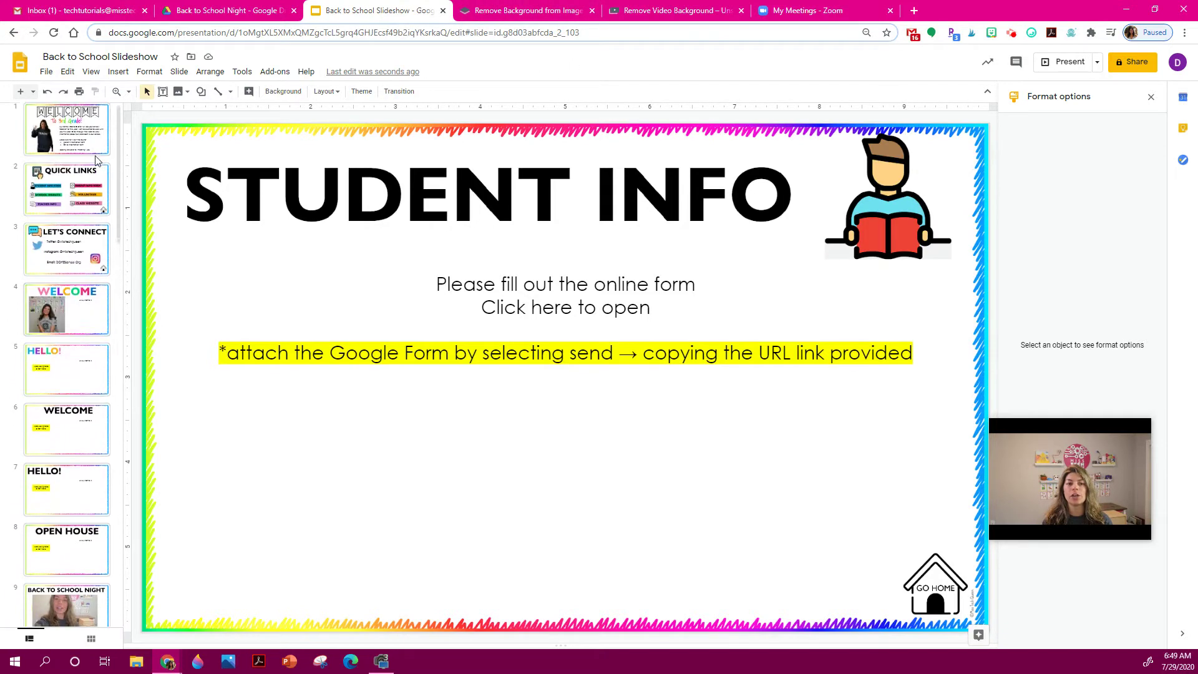
left_click_drag(50, 200, 52, 225)
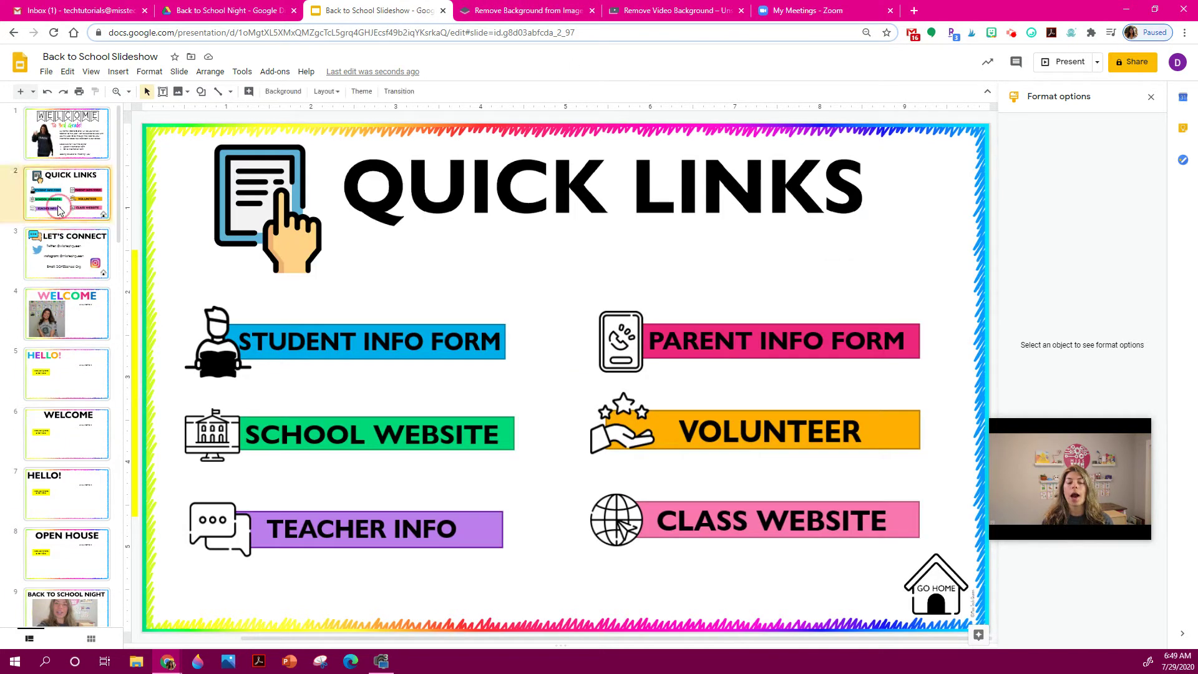
left_click(325, 337)
left_click(269, 390)
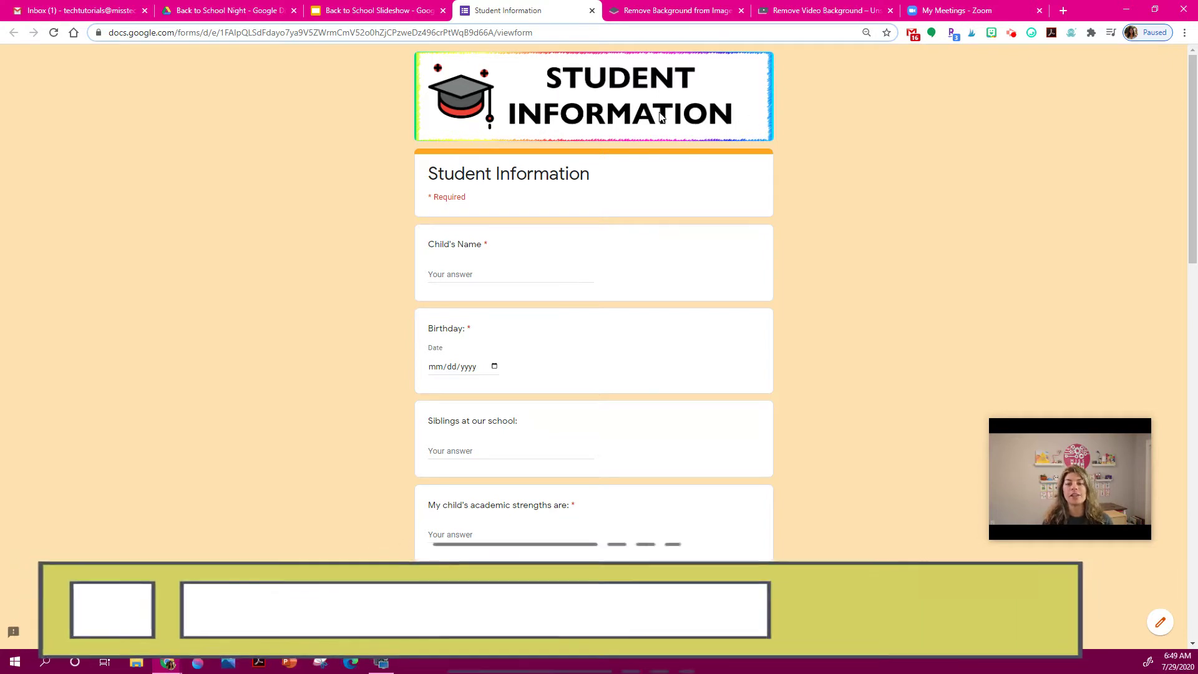
Scroll through the Student Information form to the Submit button, then close its tab
scroll(404, 226, "down", 1)
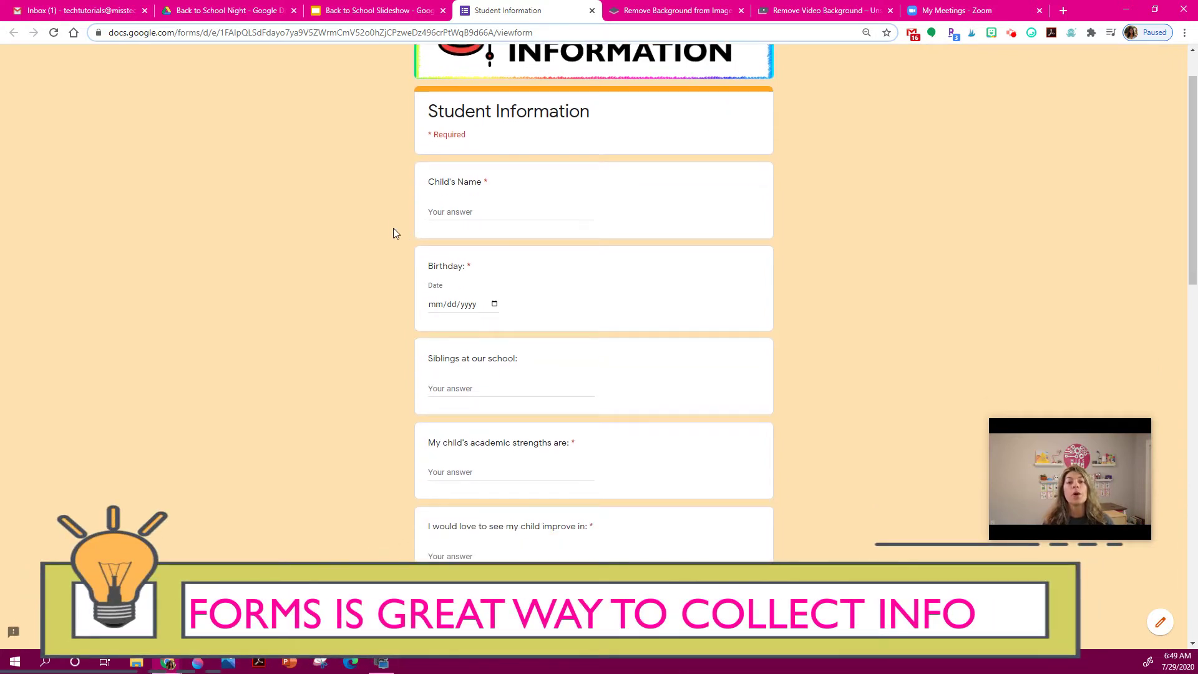
scroll(392, 181, "down", 1)
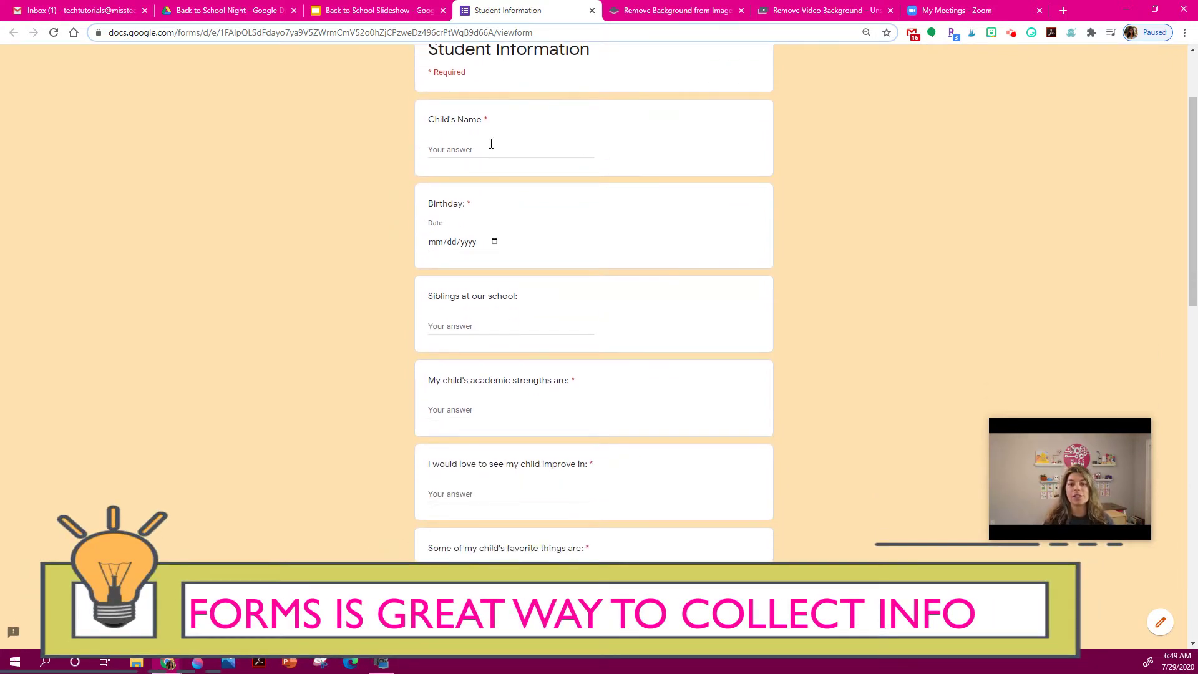
scroll(692, 185, "down", 4)
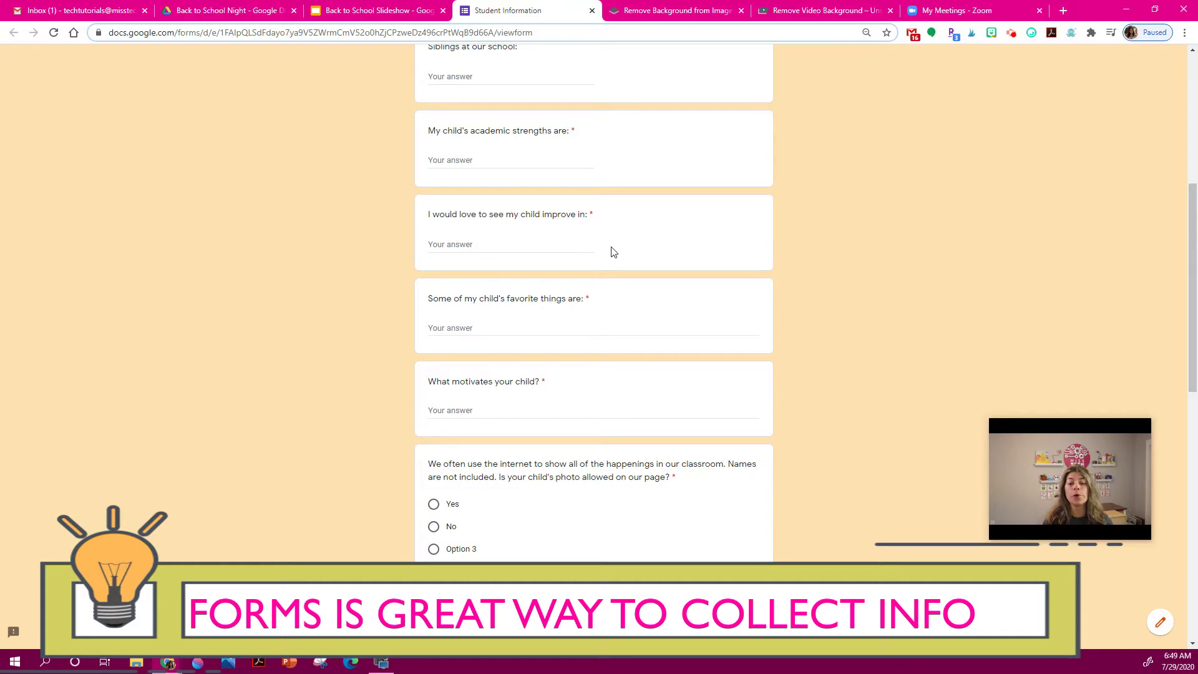
scroll(613, 252, "down", 1)
scroll(622, 231, "down", 7)
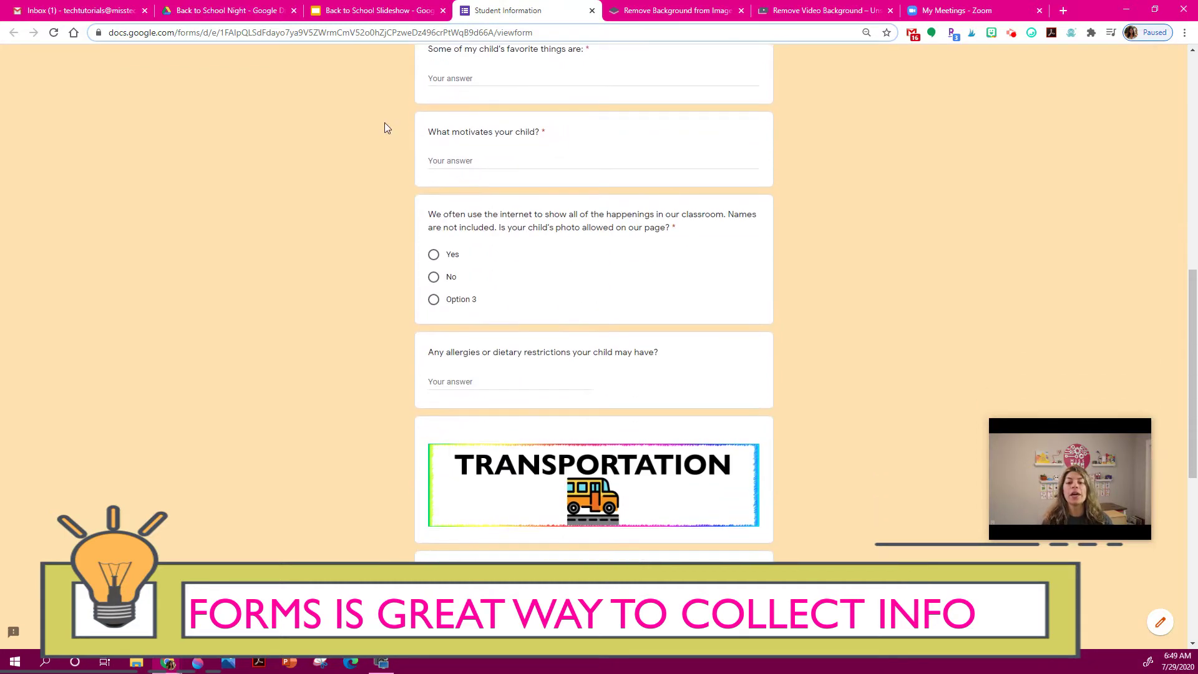
scroll(603, 347, "down", 3)
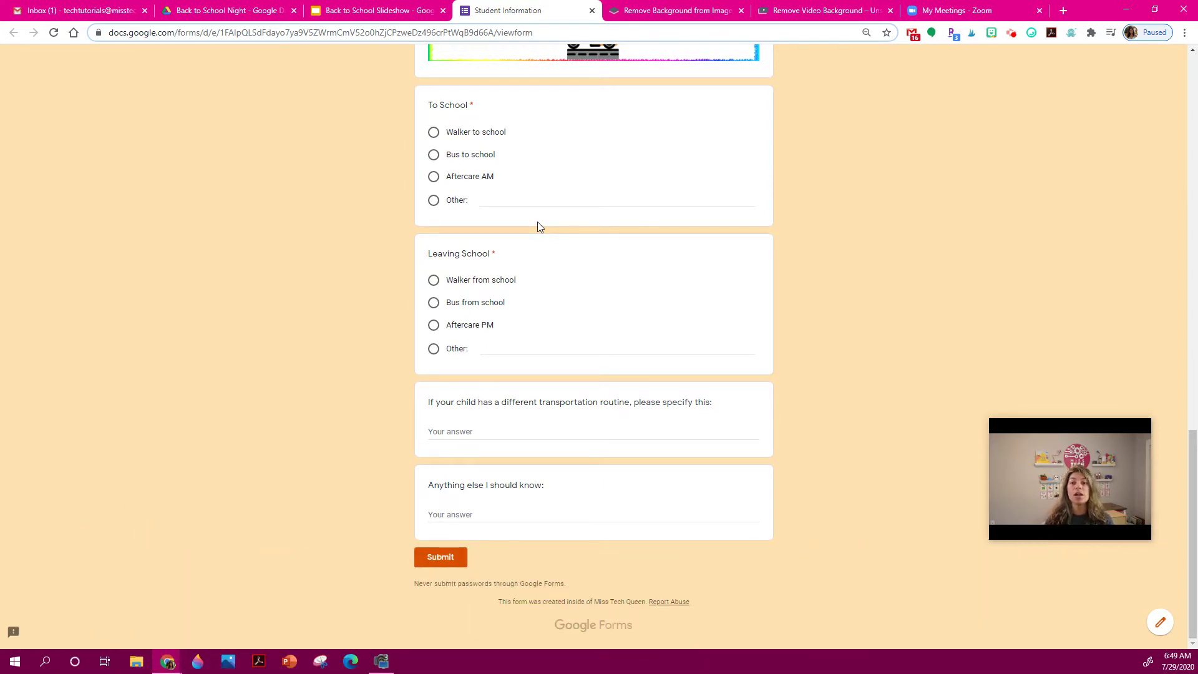
left_click(592, 10)
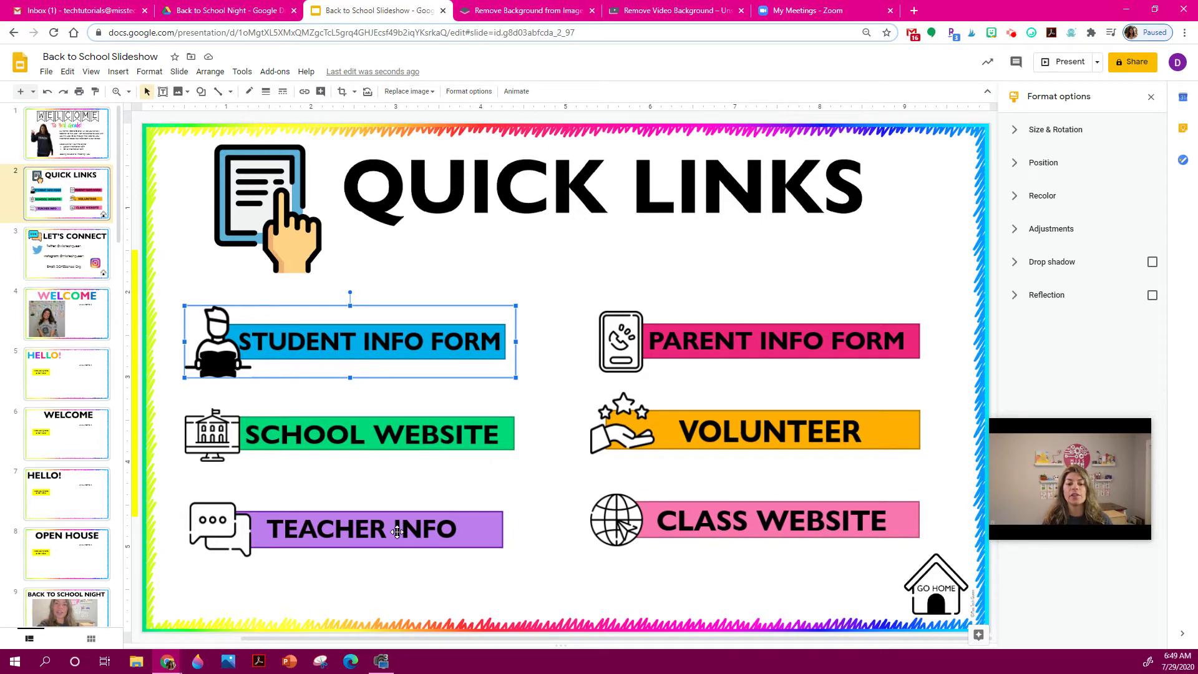
Preview the Parent Information form from the PARENT INFO FORM button's link, scrolling through it
left_click(693, 353)
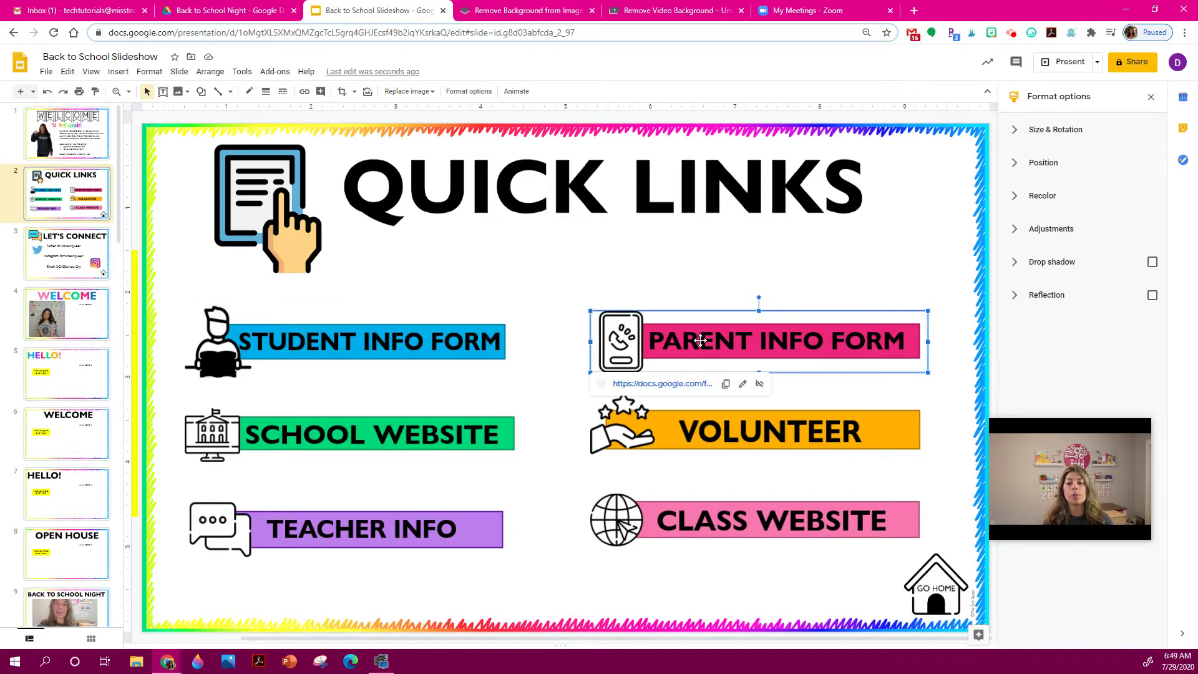
left_click(662, 384)
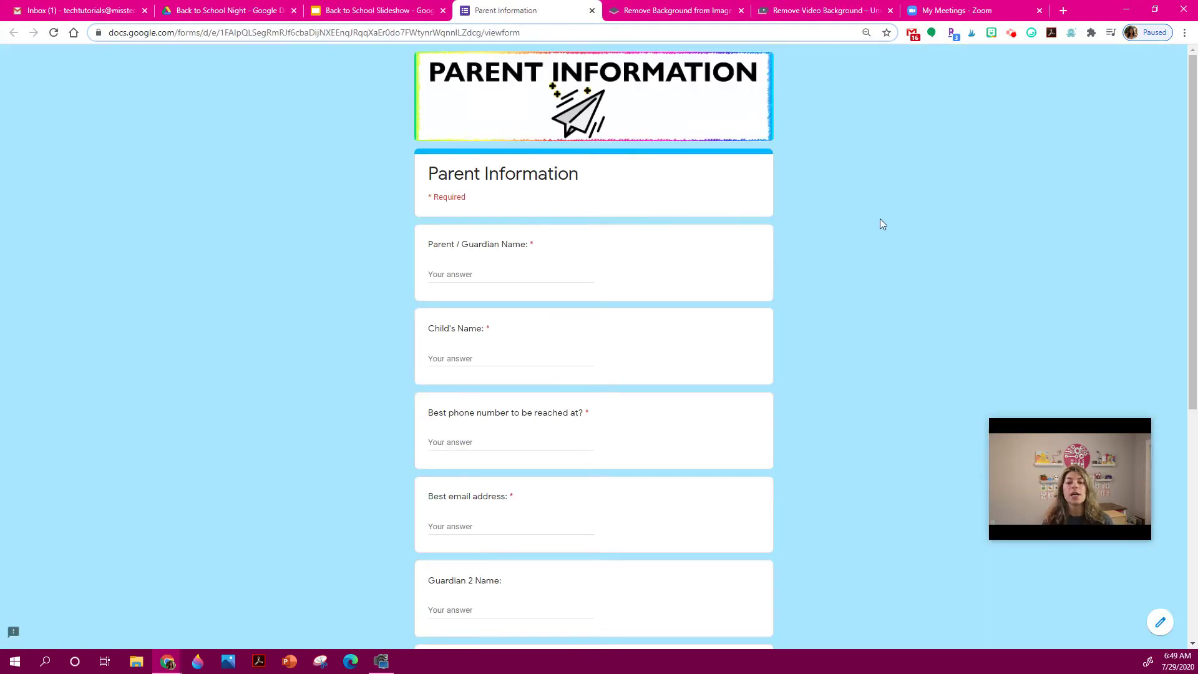
scroll(794, 185, "down", 1)
scroll(526, 316, "down", 4)
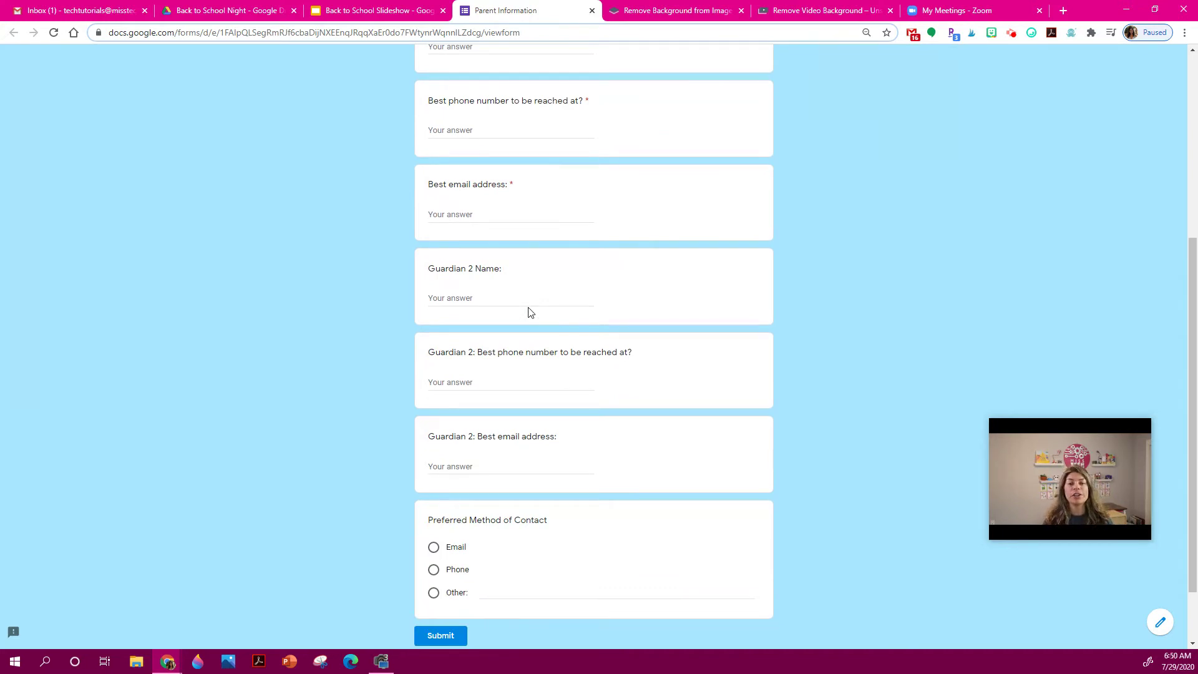
scroll(539, 290, "down", 2)
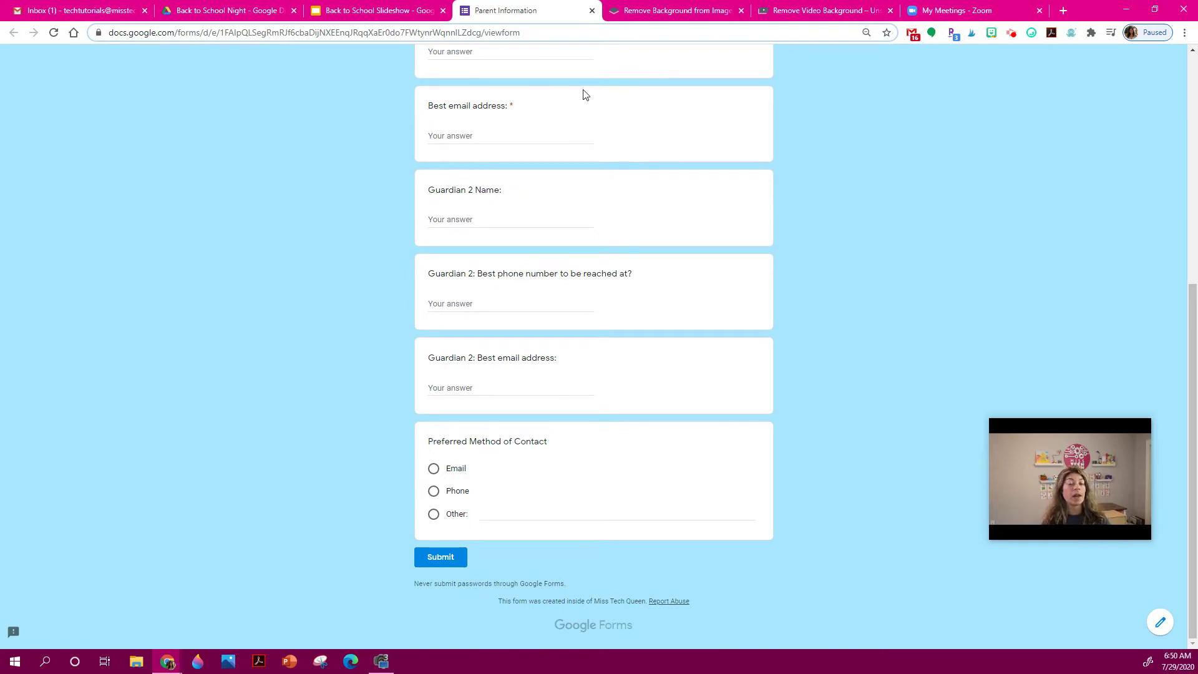
left_click(592, 11)
Preview the Volunteer With Us form, then return to the Back to School Night Drive folder
left_click(772, 439)
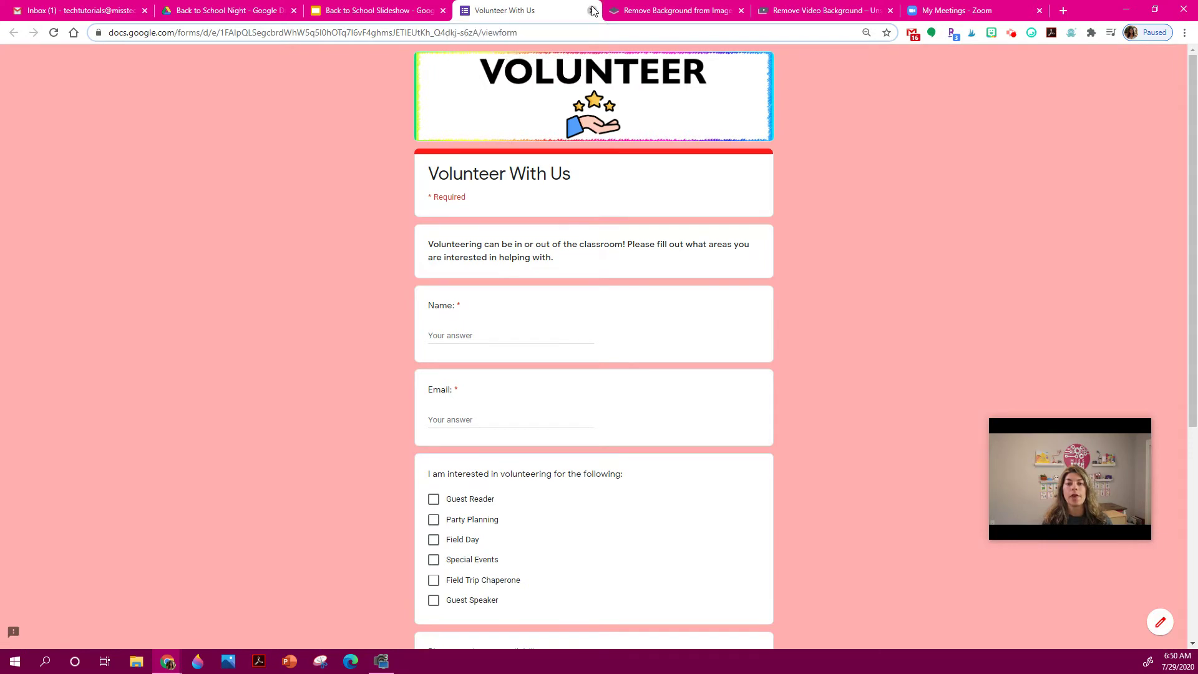
left_click(593, 10)
left_click(290, 6)
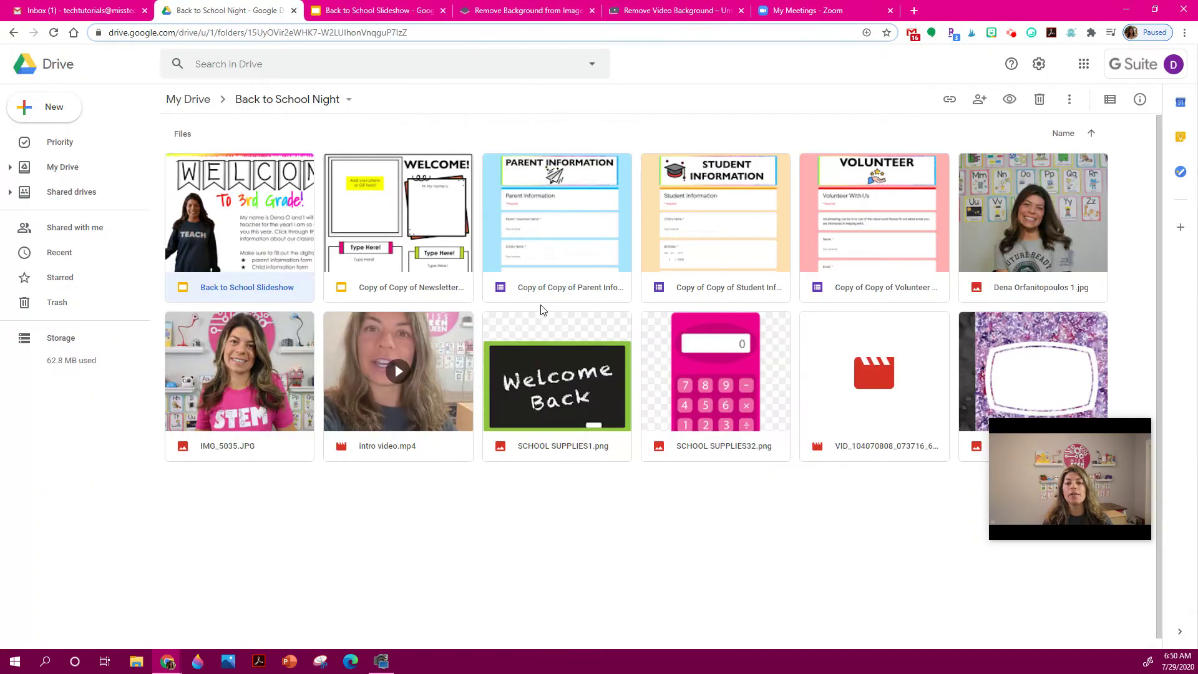
Copy the Copy of Copy of Parent Information form's share link, then return to the Back to School Slideshow
double_click(568, 227)
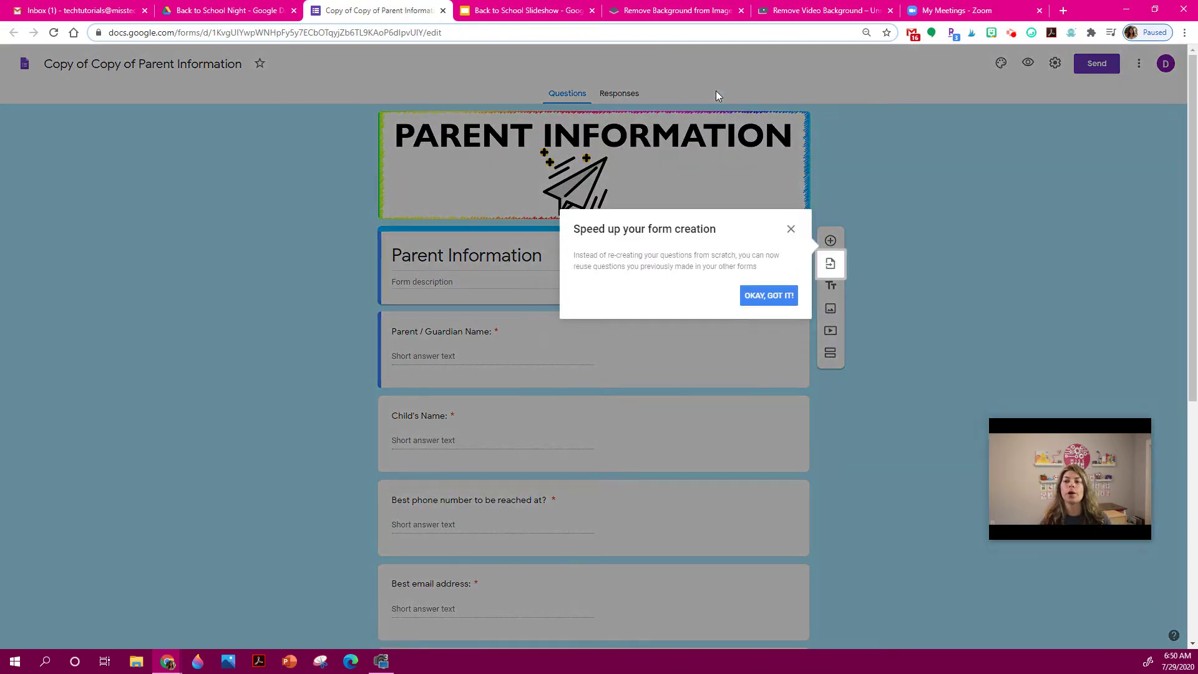
left_click(791, 229)
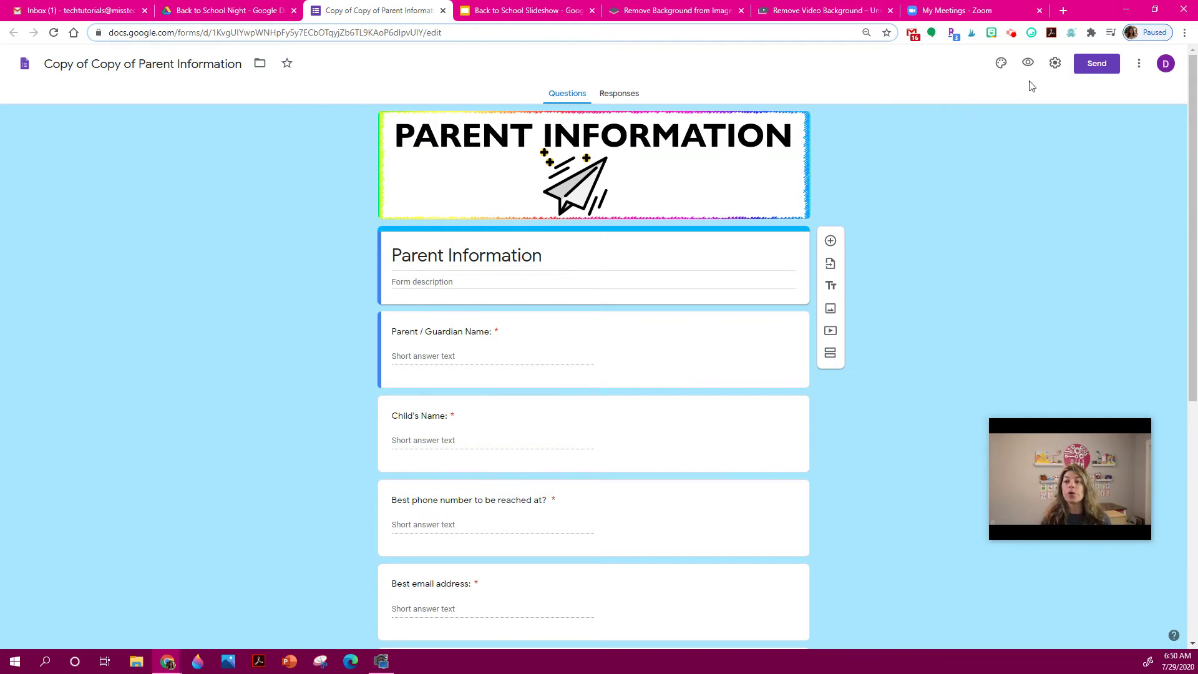
left_click(1089, 65)
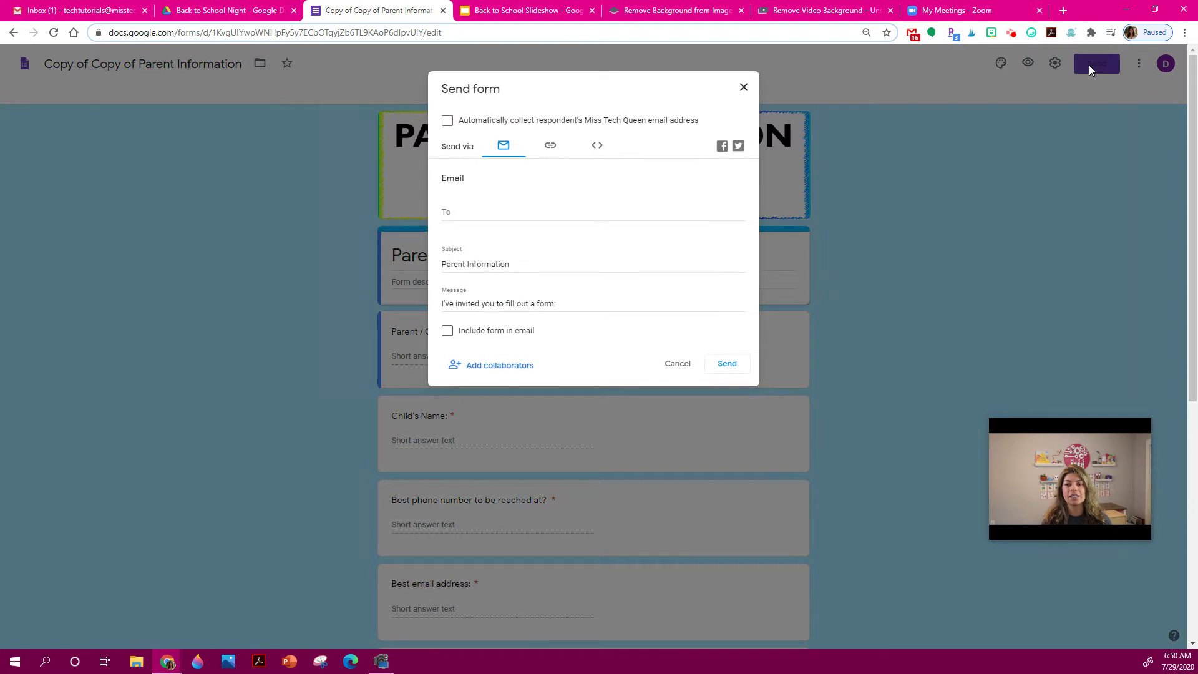
left_click(552, 147)
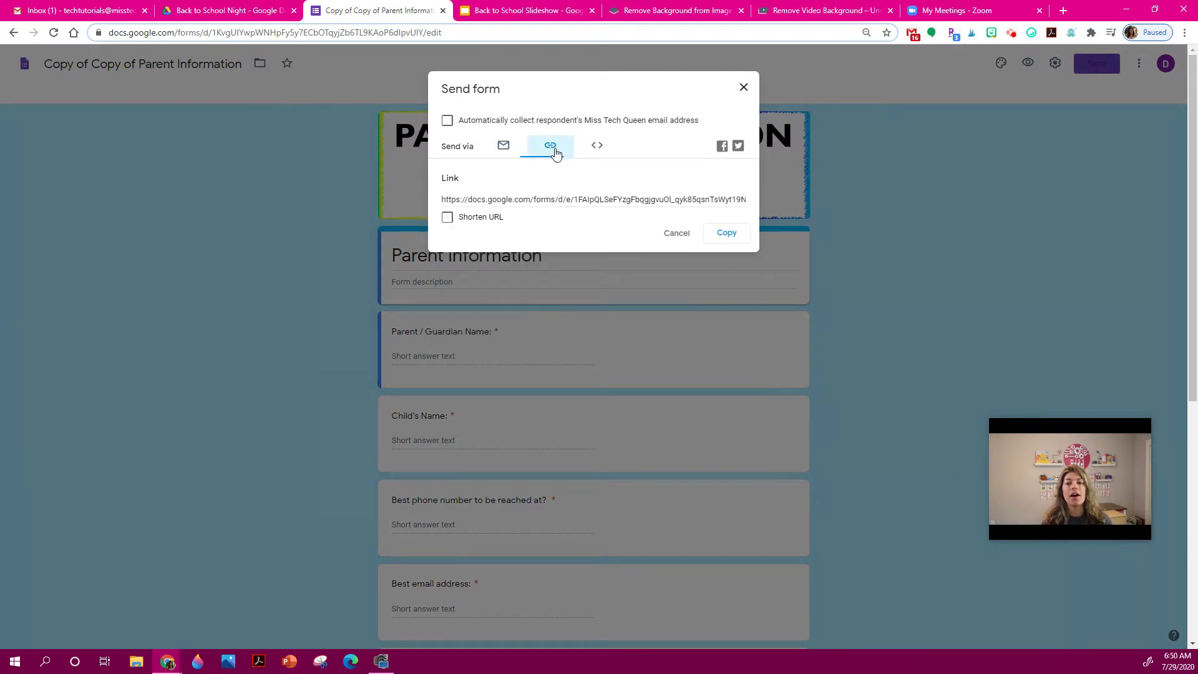
left_click(532, 205)
left_click(725, 242)
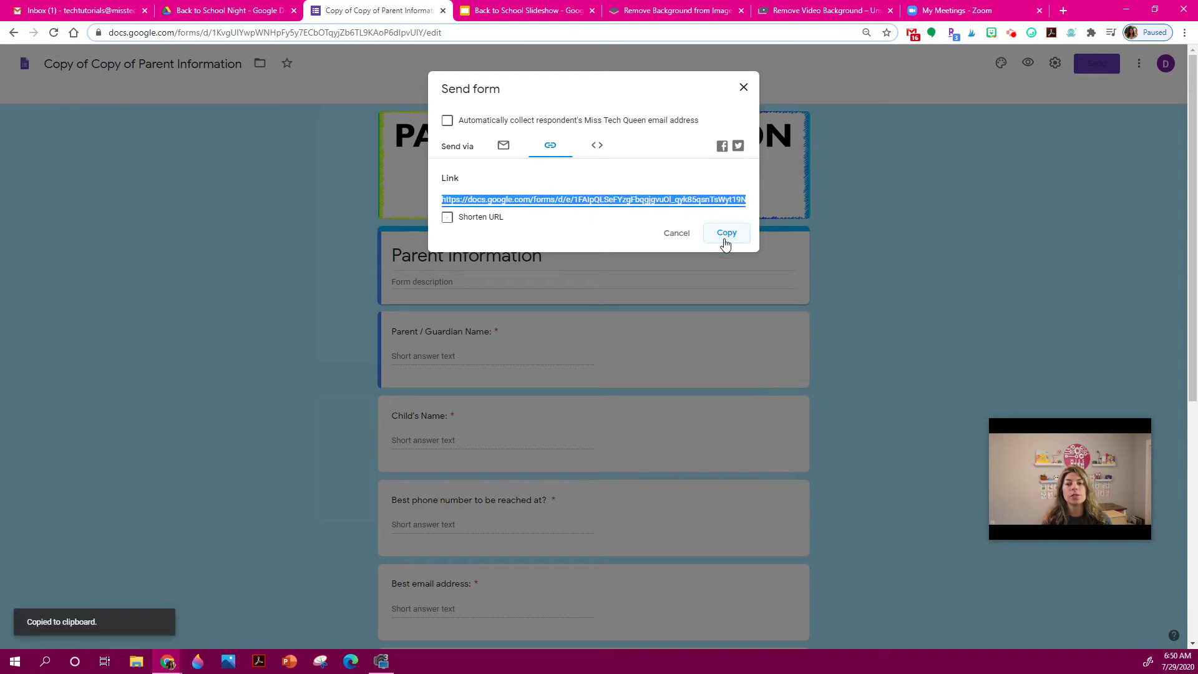
left_click(743, 89)
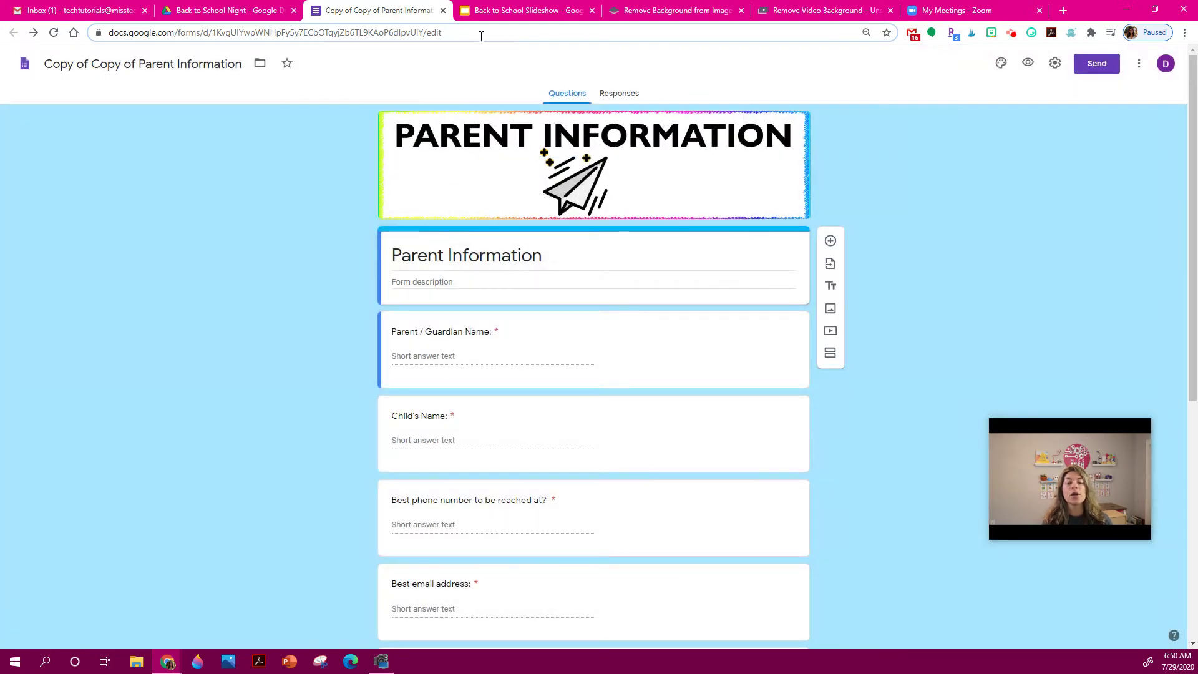
left_click(484, 12)
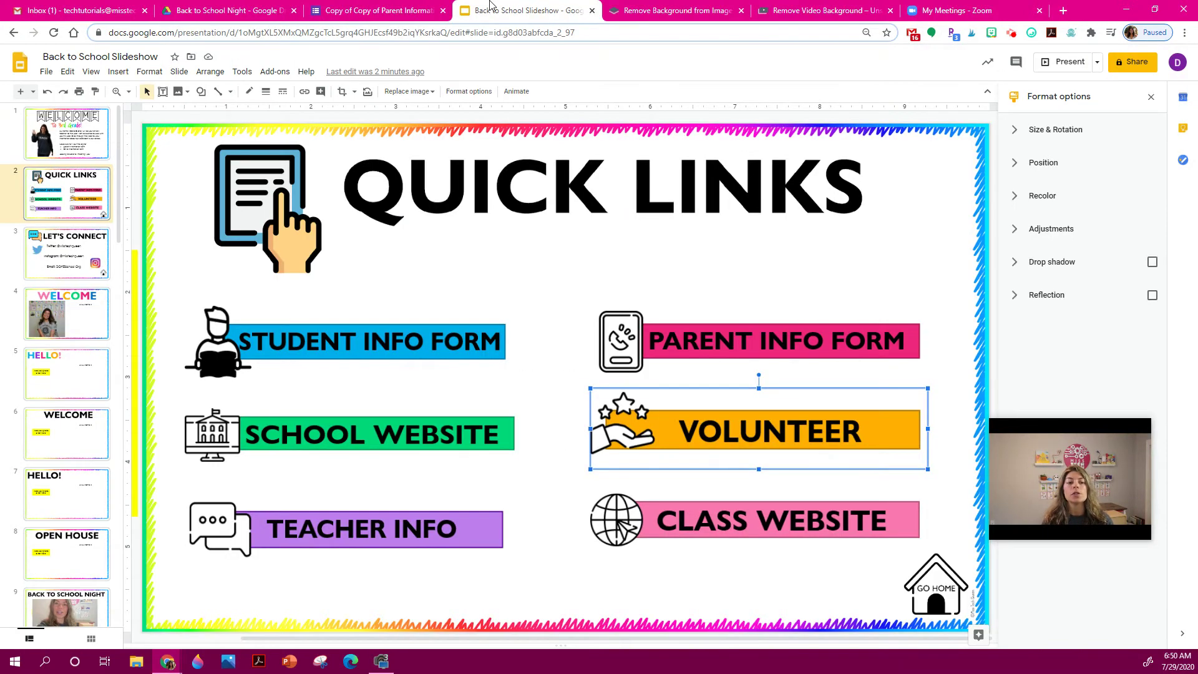
On the PARENT INFO slide, delete the yellow instruction line
scroll(68, 312, "down", 5)
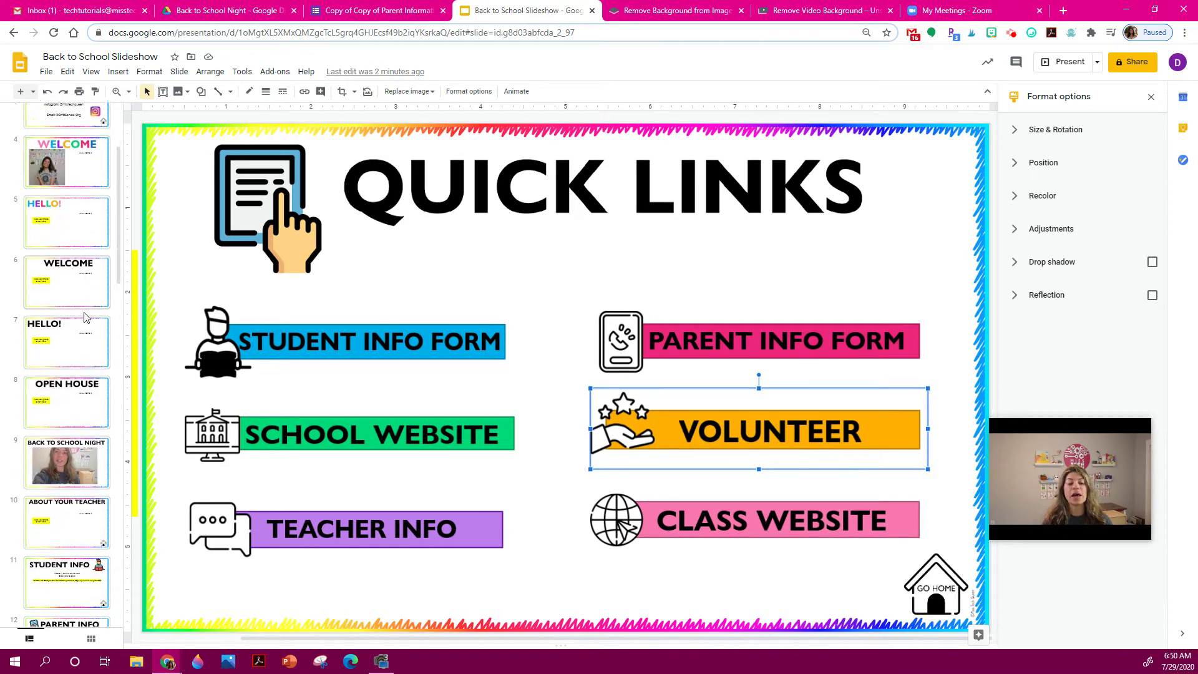
scroll(80, 337, "down", 2)
left_click(83, 359)
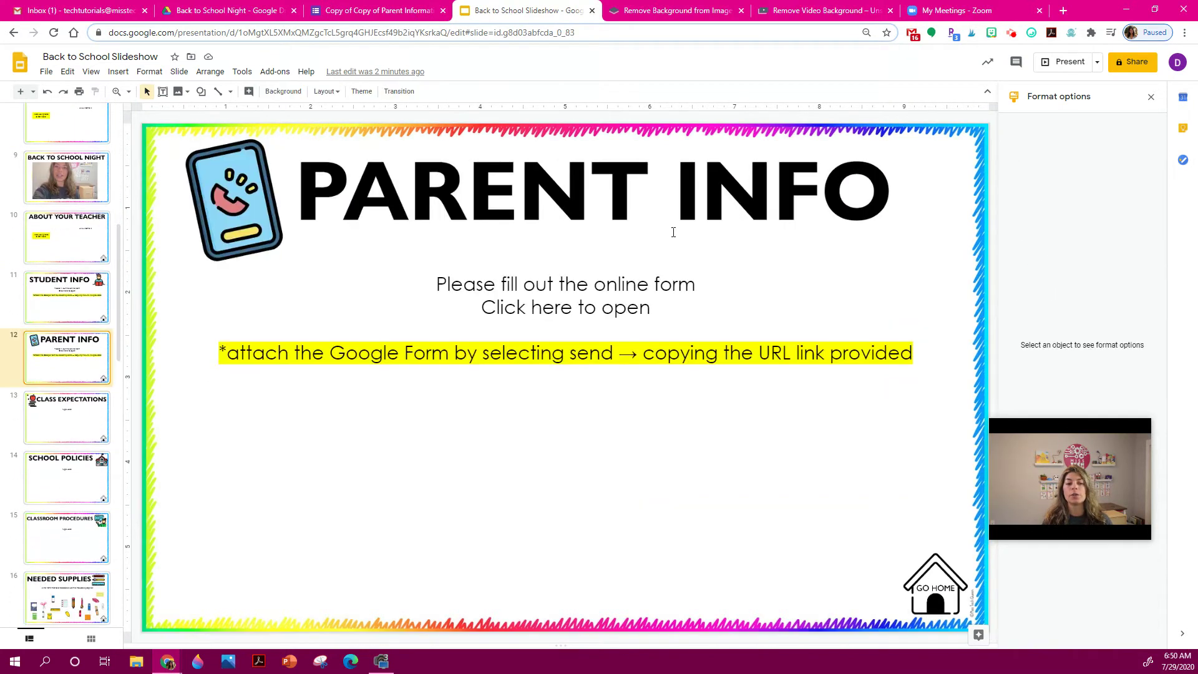
left_click(476, 286)
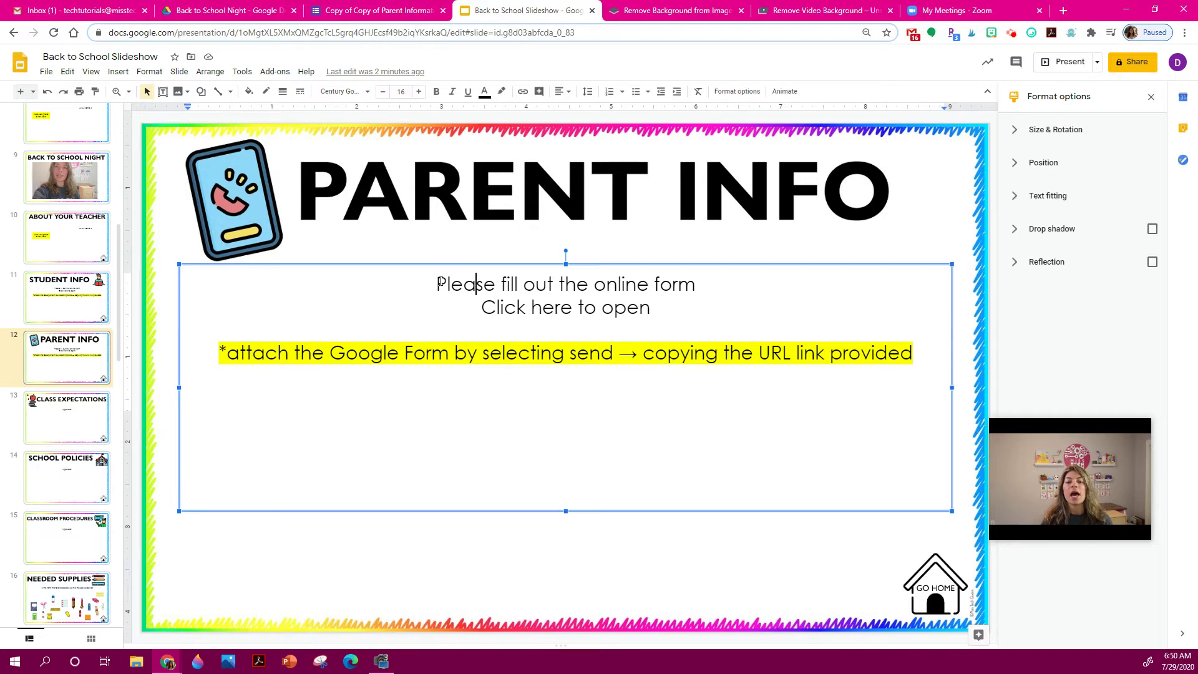
triple_click(661, 352)
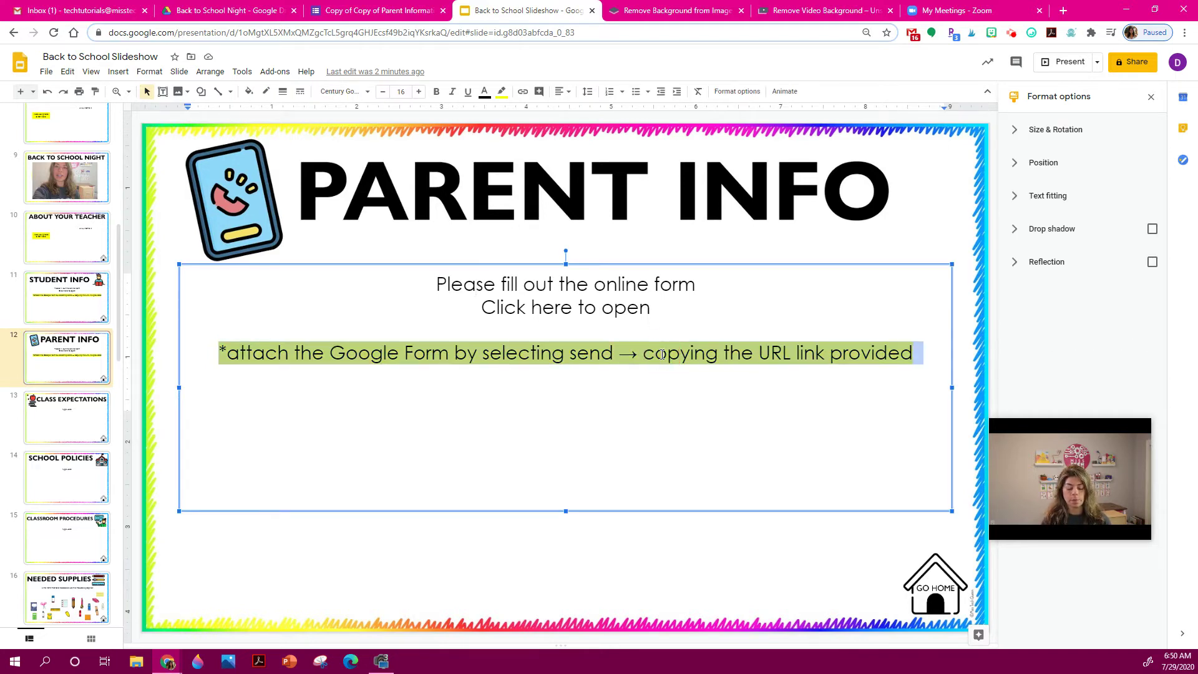
key("BackSpace")
Link 'Click here to open' to the copied Parent Information form URL
left_click_drag(655, 308, 468, 306)
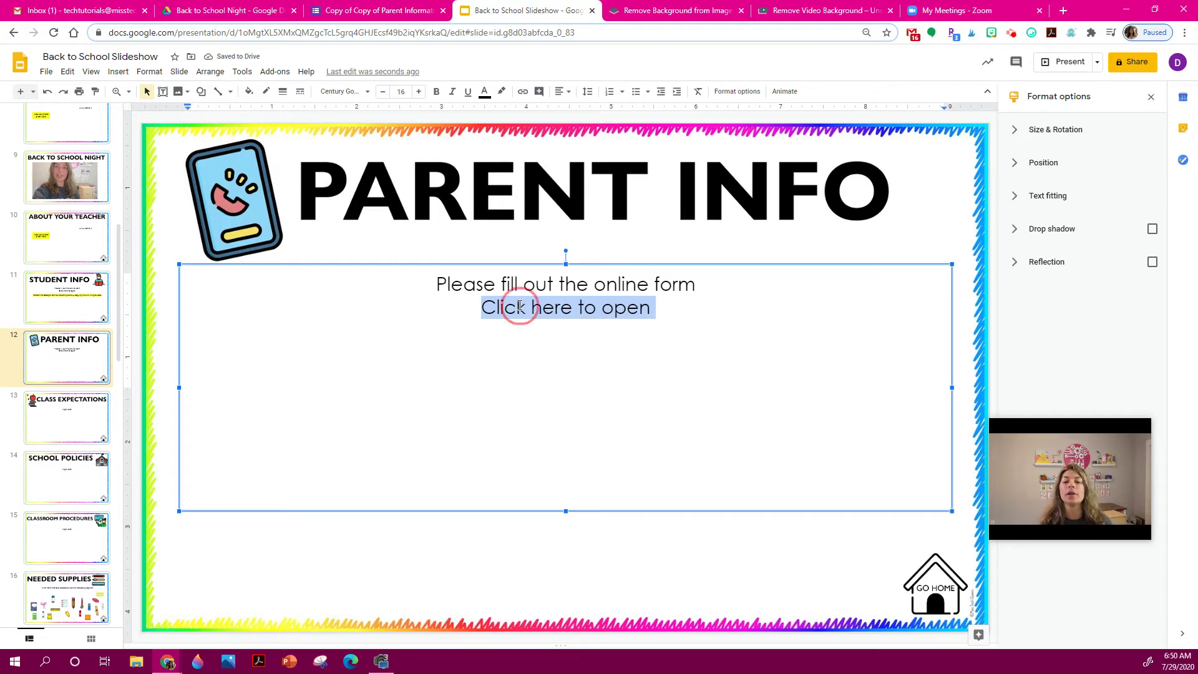
right_click(520, 306)
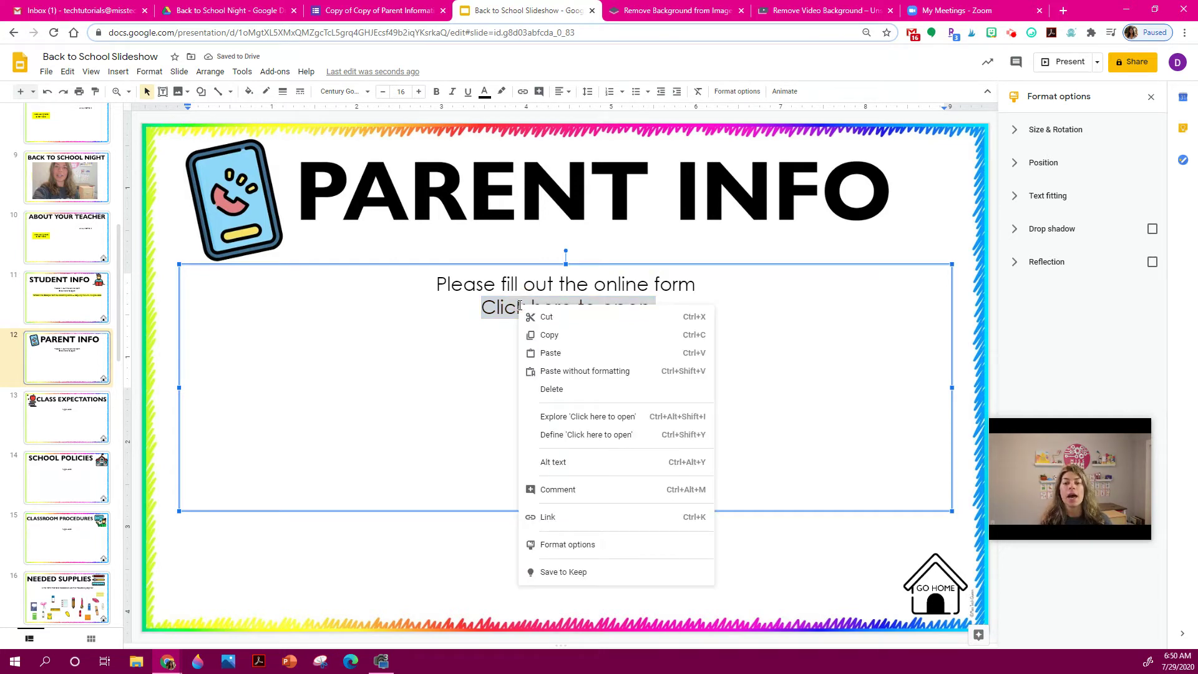
left_click(570, 519)
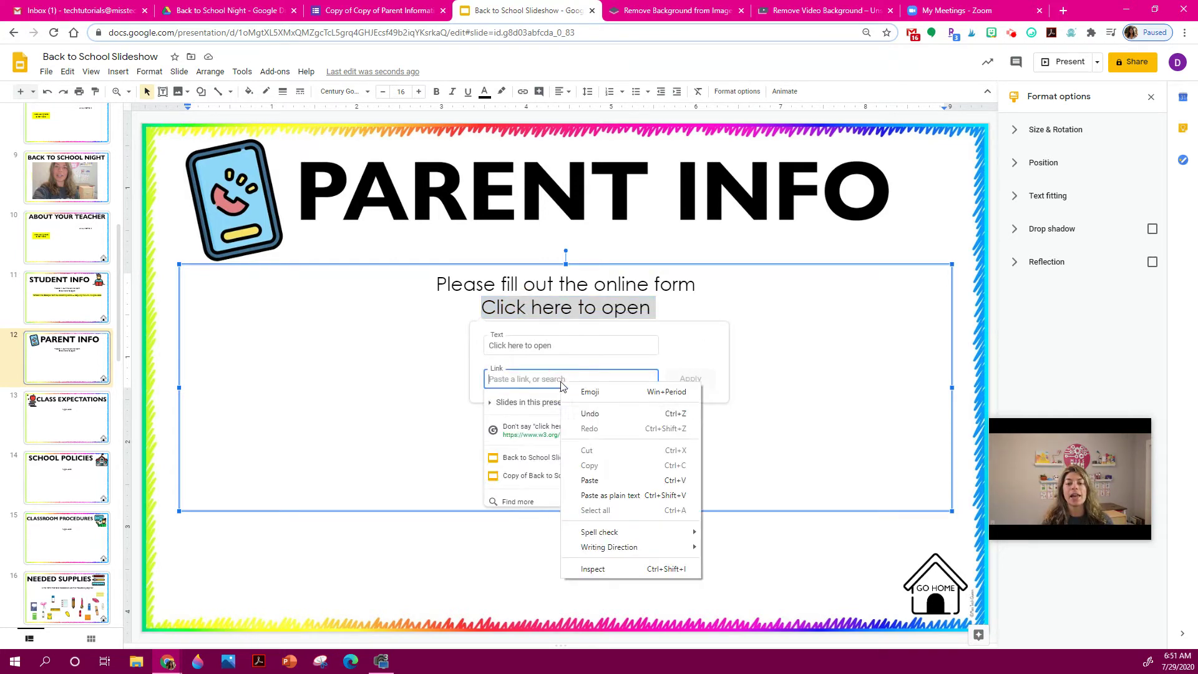
left_click(599, 478)
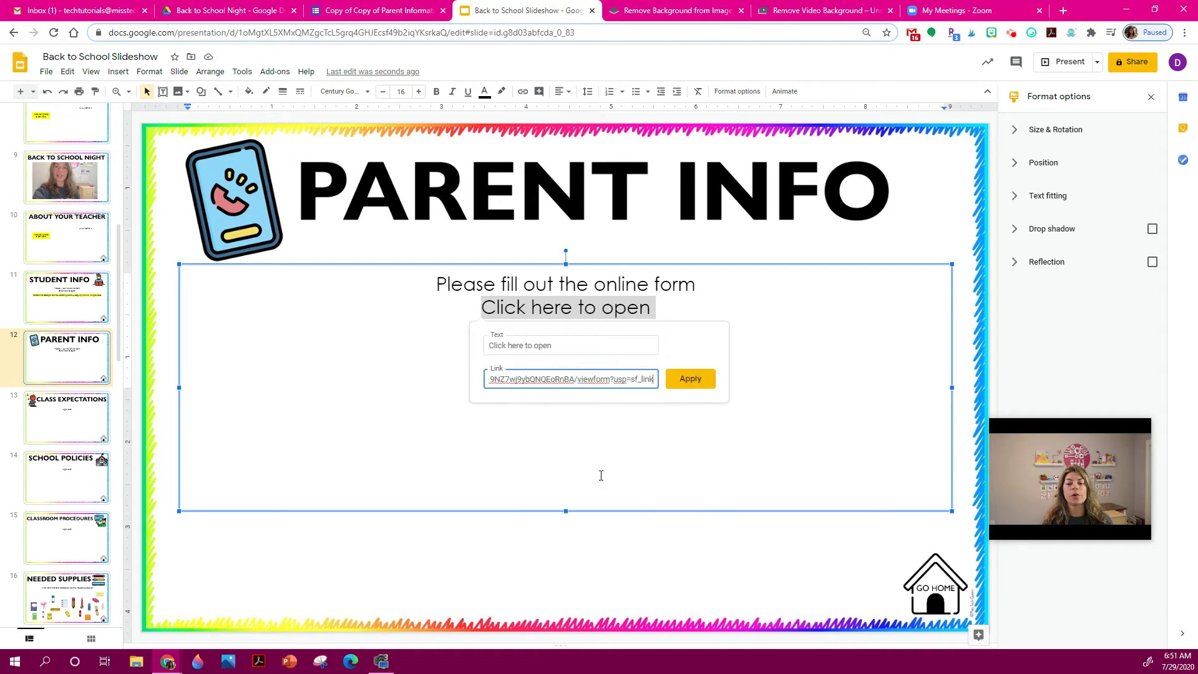
left_click(691, 380)
left_click(723, 243)
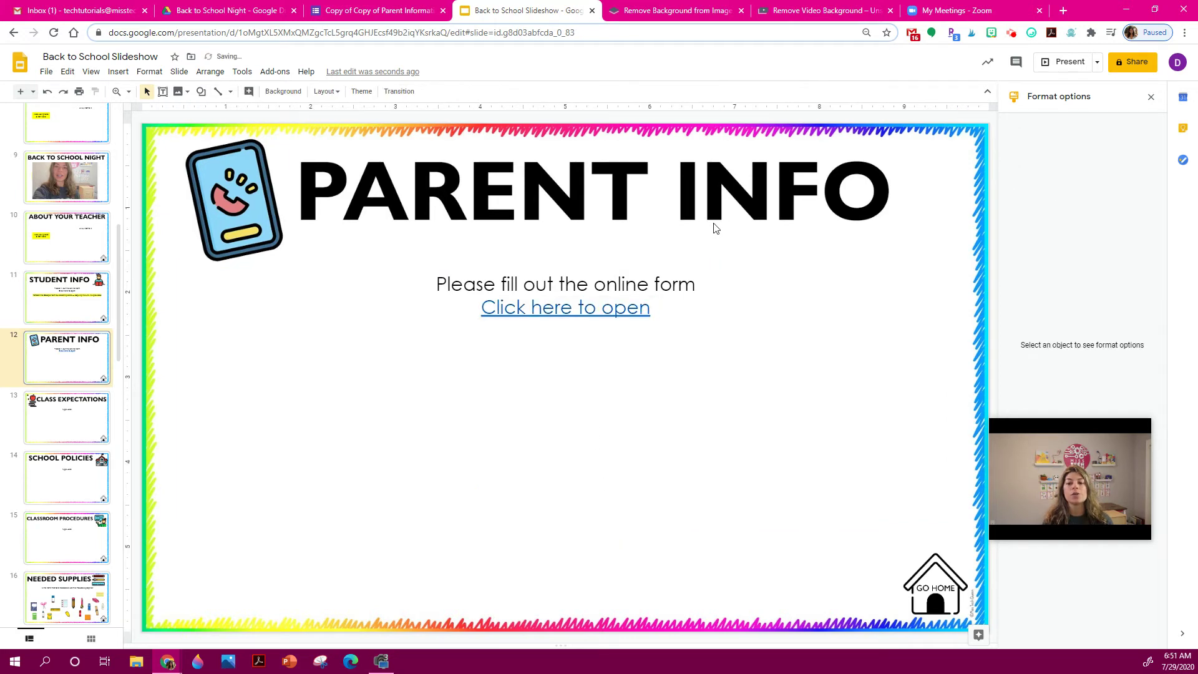
Test the new link by opening the form, then close it and return to the slide
left_click(575, 308)
left_click(567, 328)
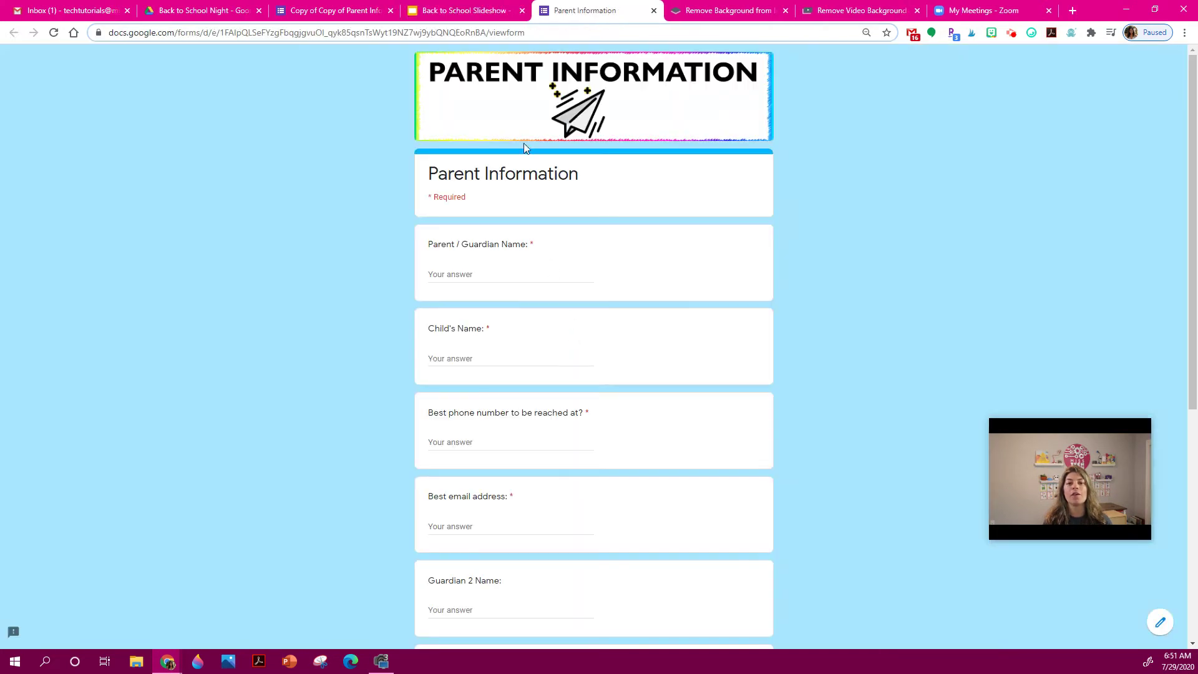
scroll(666, 85, "down", 6)
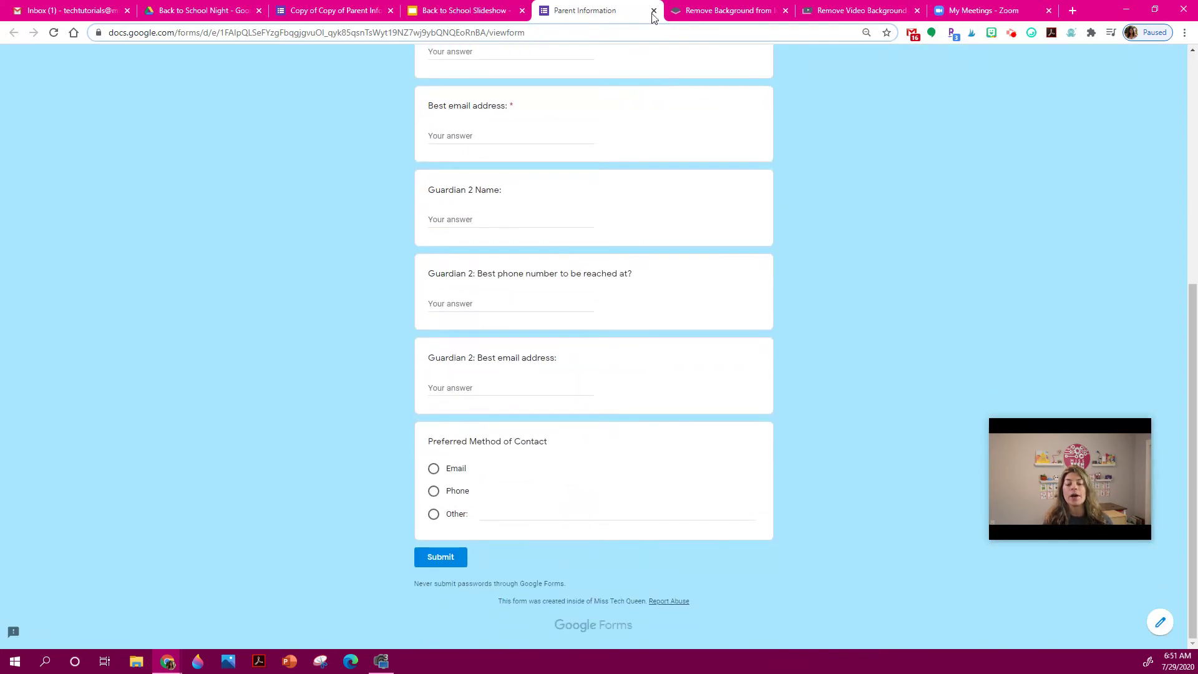
left_click(655, 9)
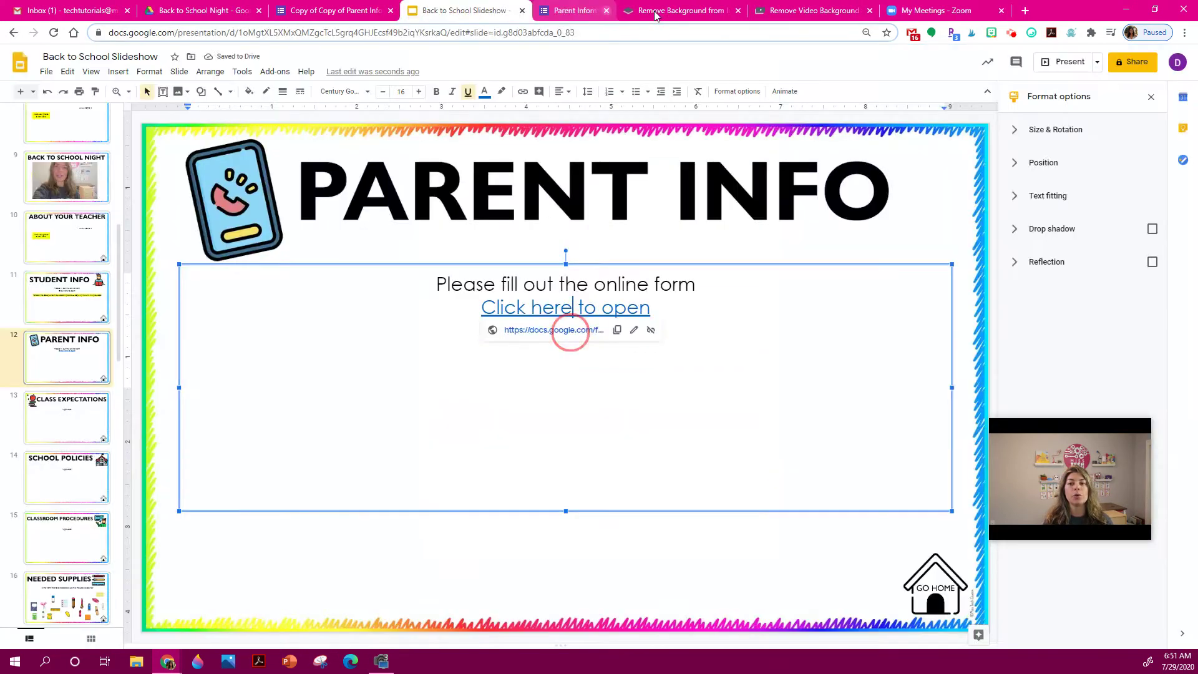
left_click(614, 225)
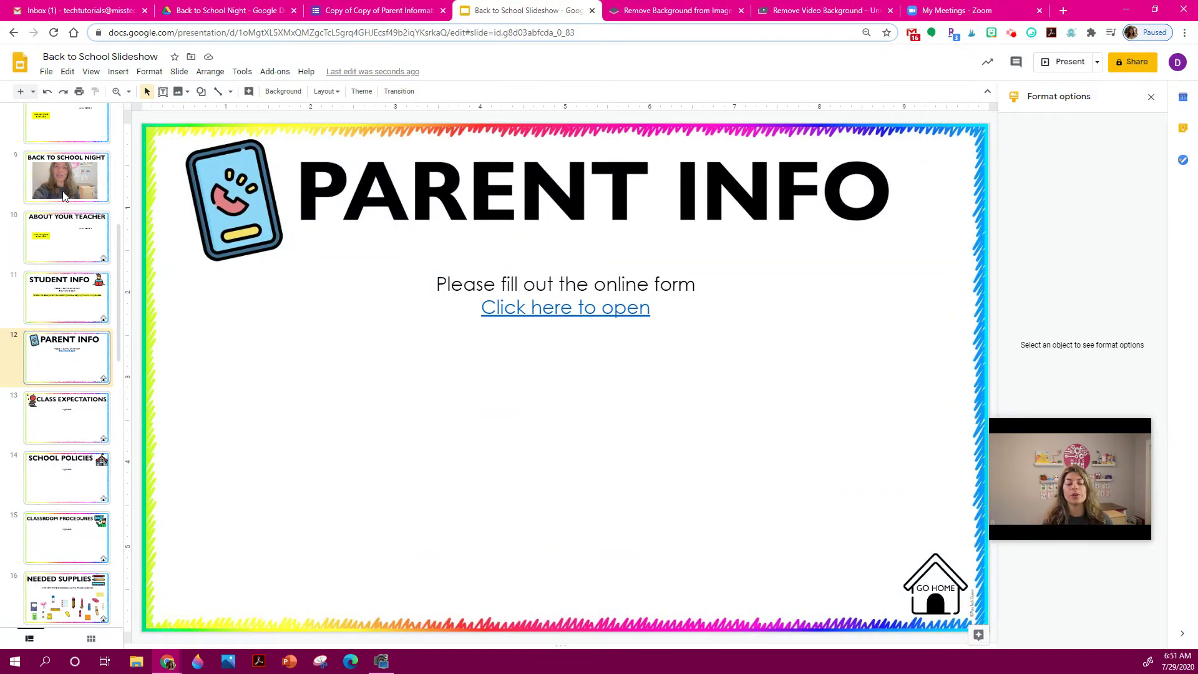
Move through the filmstrip past Needed Supplies to slide 27, OUR WISH LIST
scroll(94, 363, "down", 3)
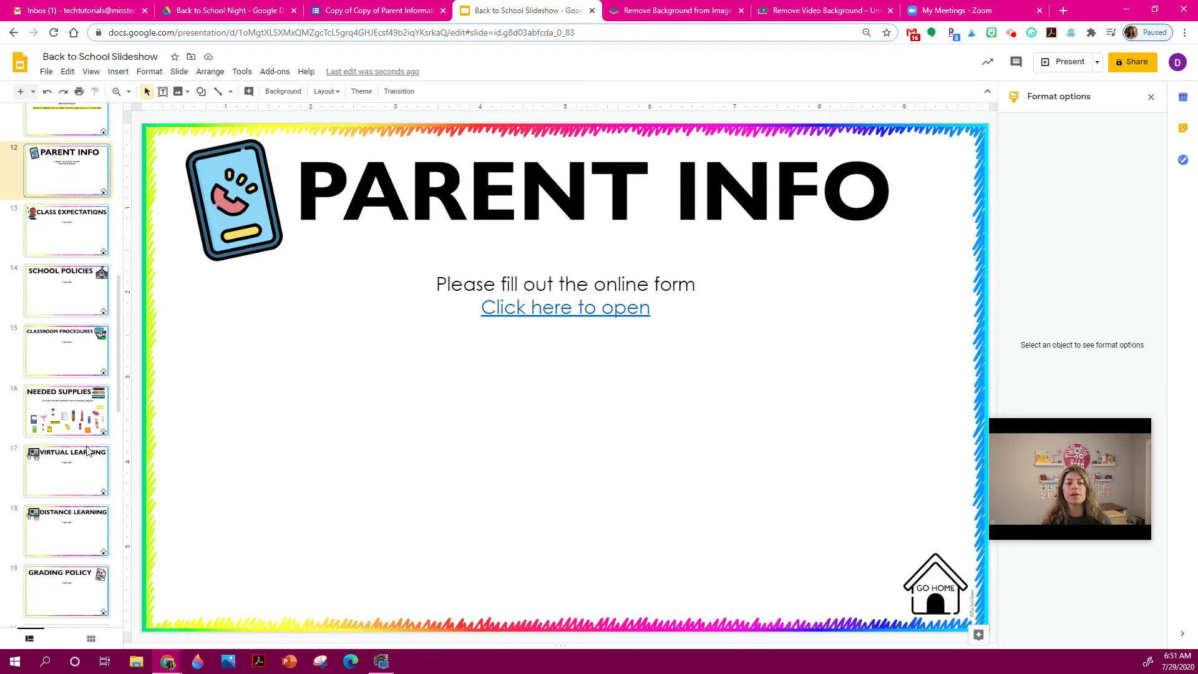
left_click(95, 427)
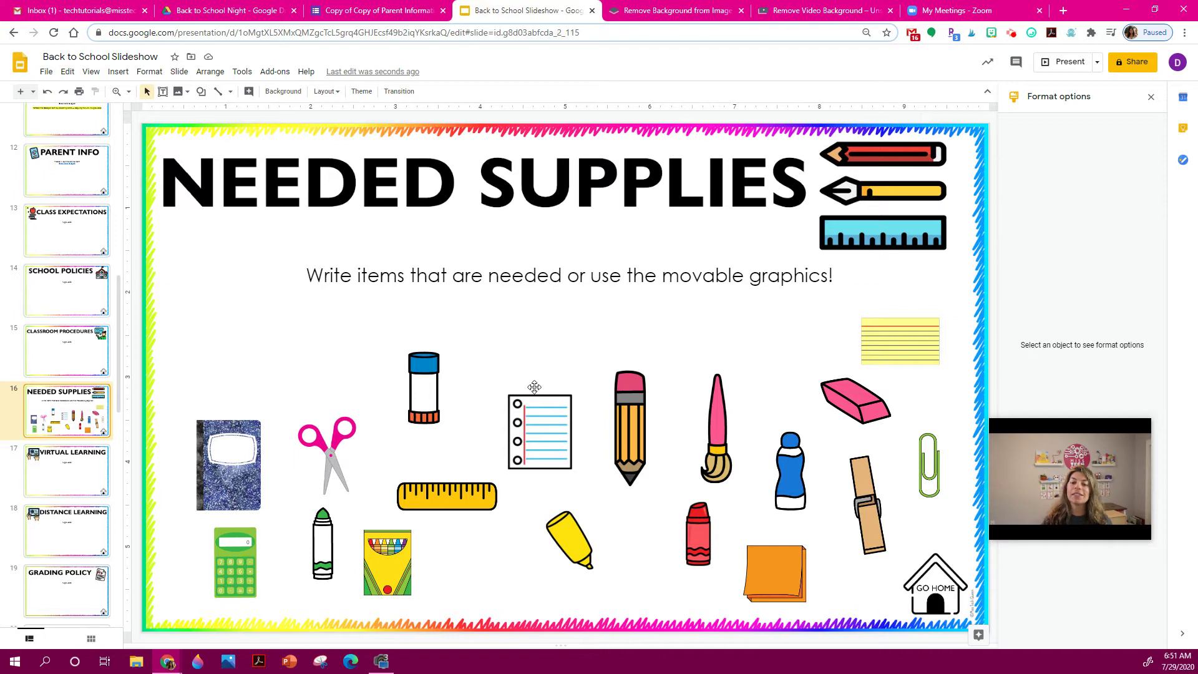
scroll(86, 465, "down", 7)
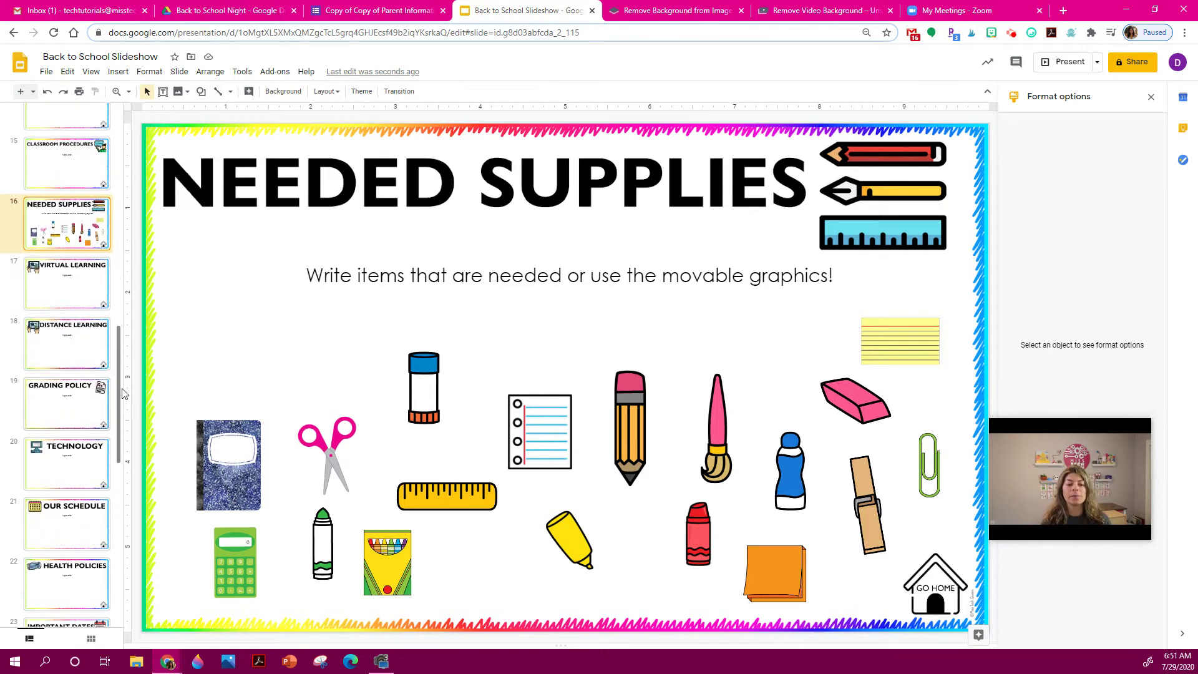
scroll(86, 465, "down", 3)
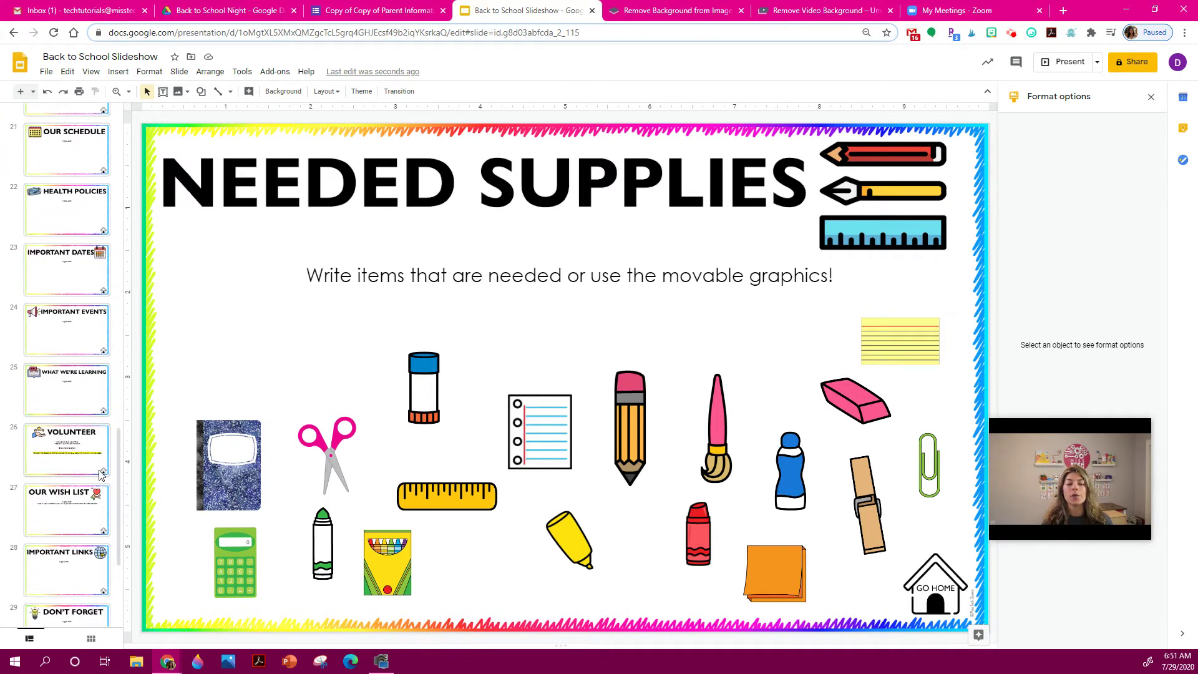
left_click(80, 460)
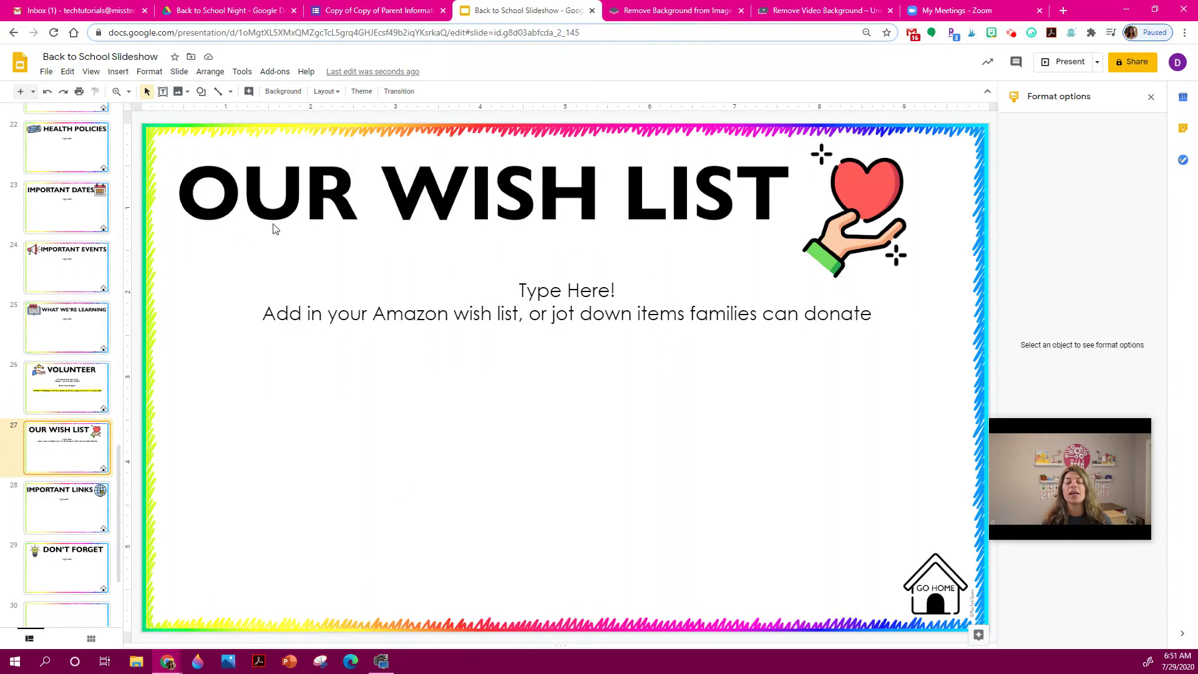
Insert the violet notebook and pink calculator images from Google Drive onto the slide
left_click(106, 74)
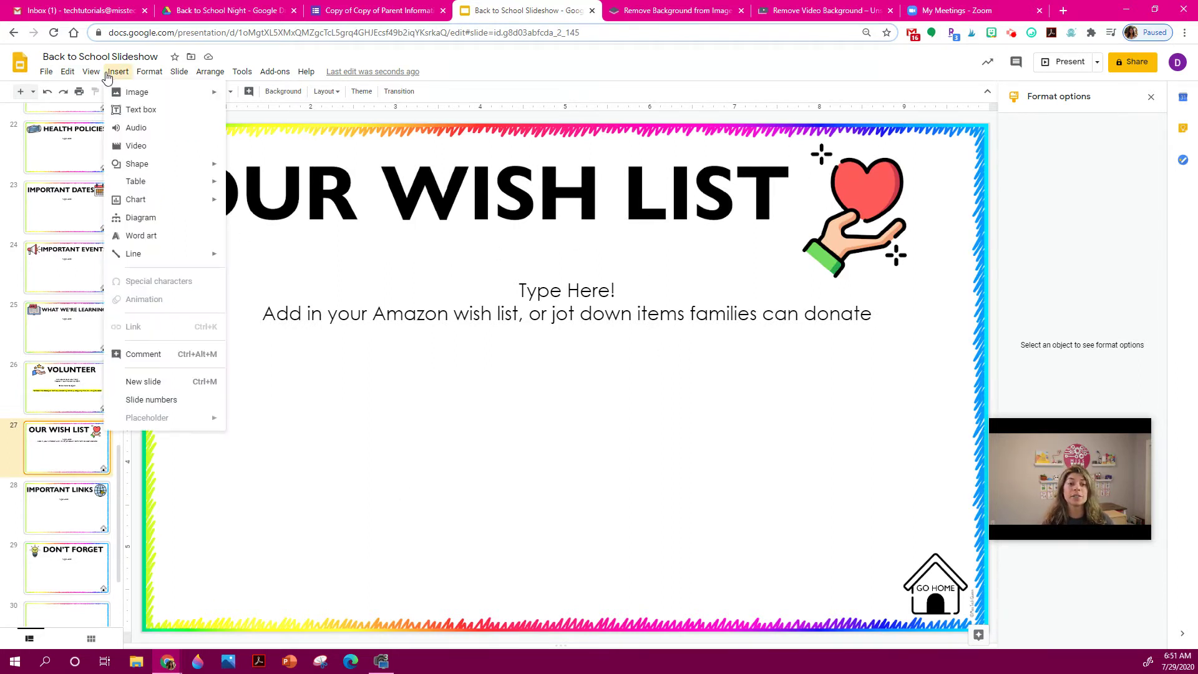
mouse_move(134, 94)
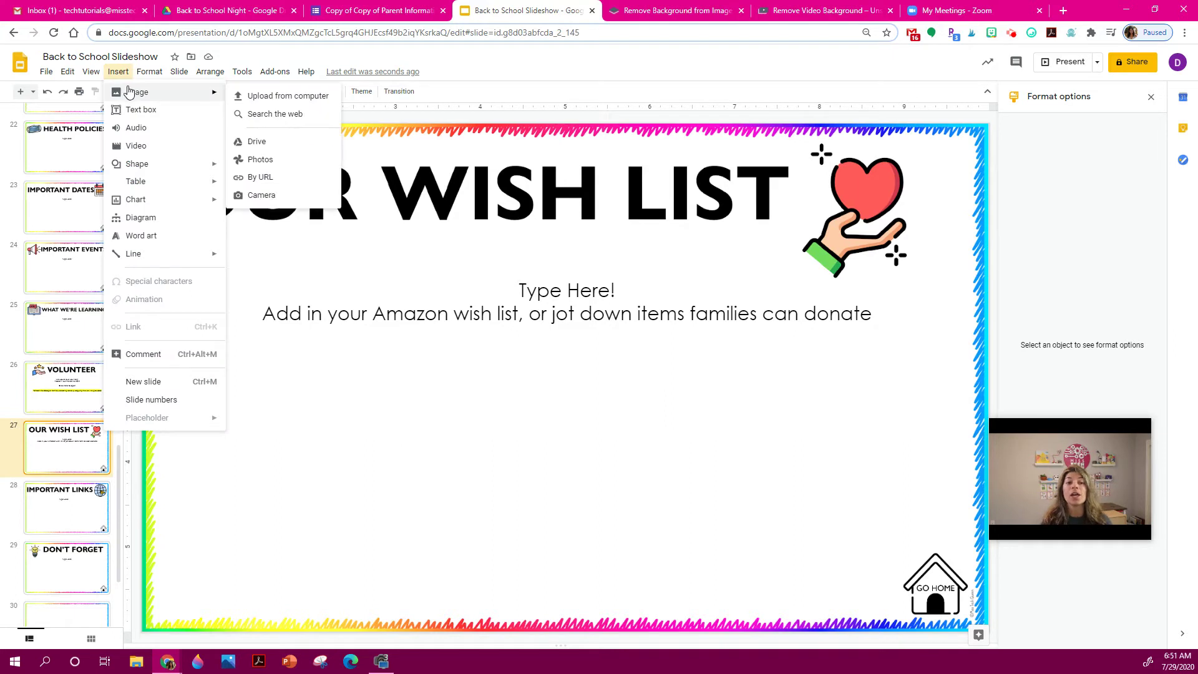
left_click(260, 142)
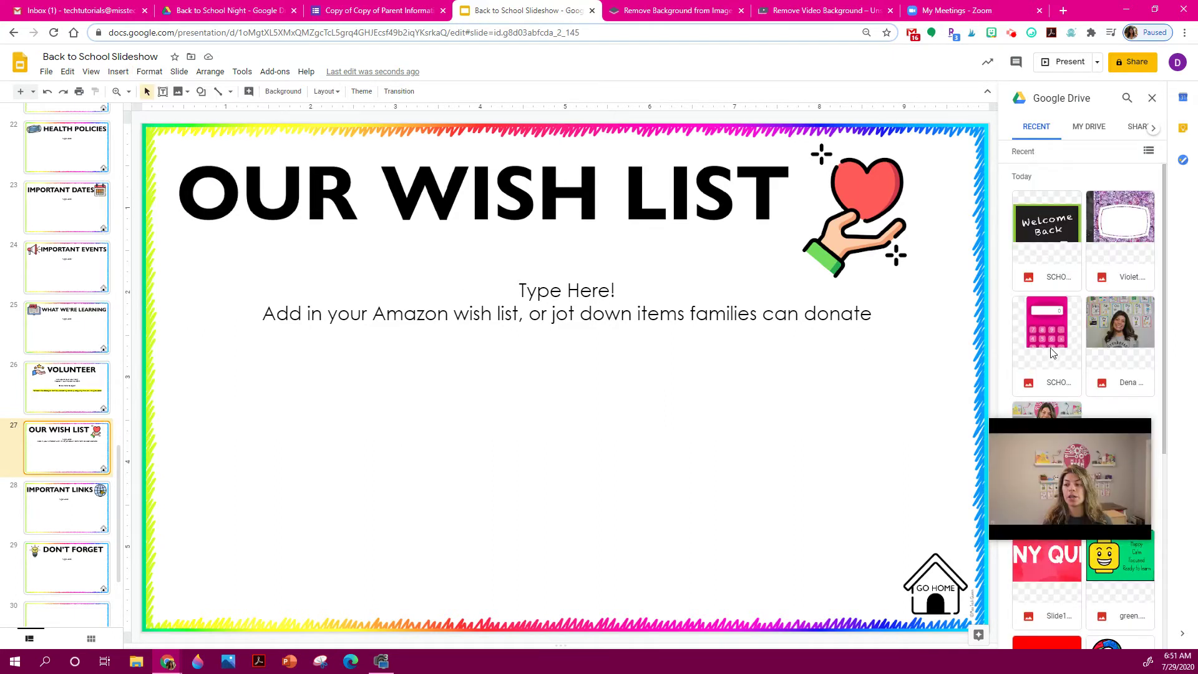
left_click_drag(1080, 432, 1091, 489)
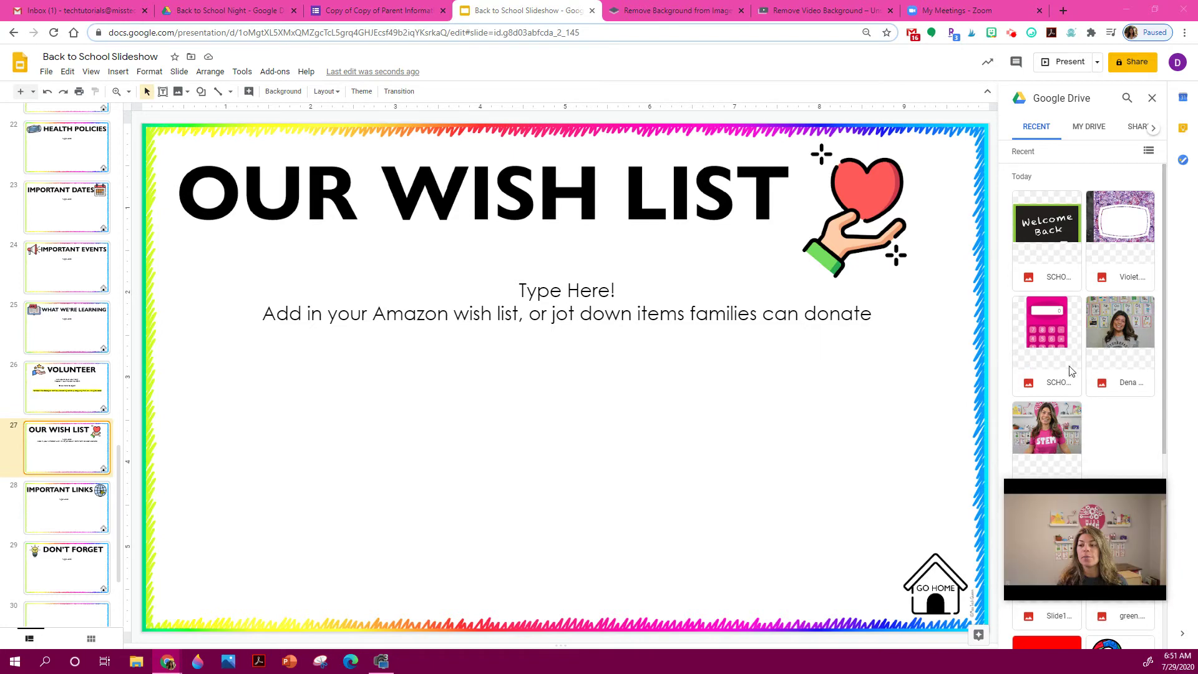
left_click_drag(1097, 253, 596, 437)
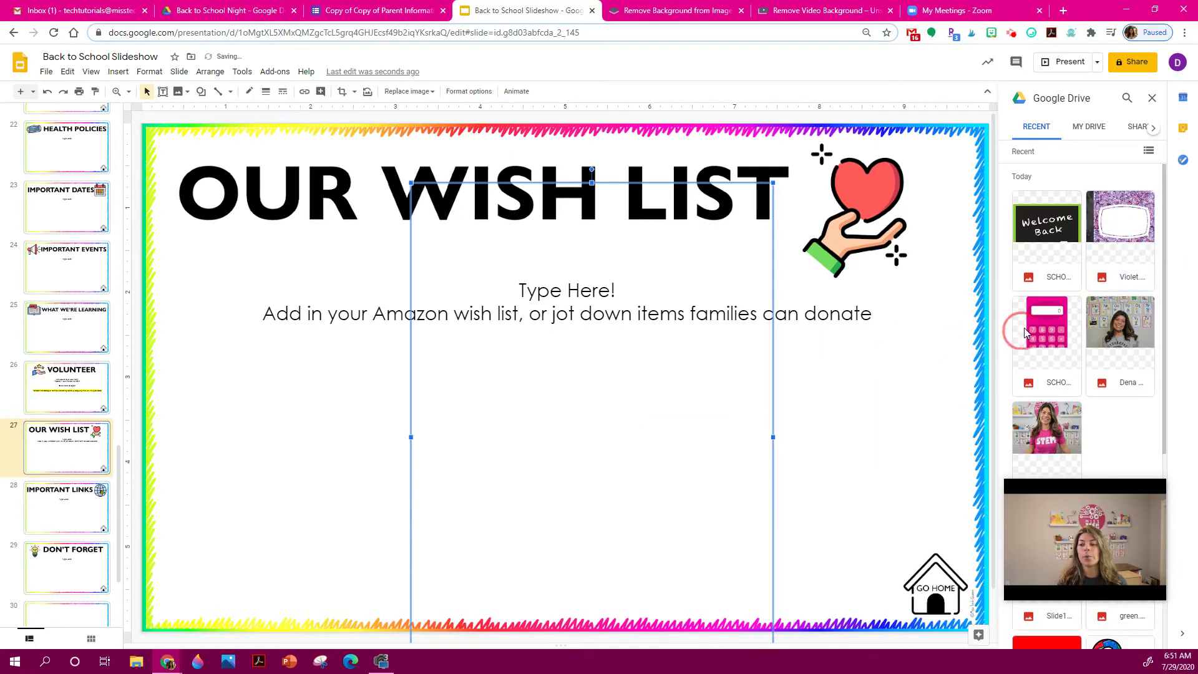
left_click_drag(1046, 321, 300, 339)
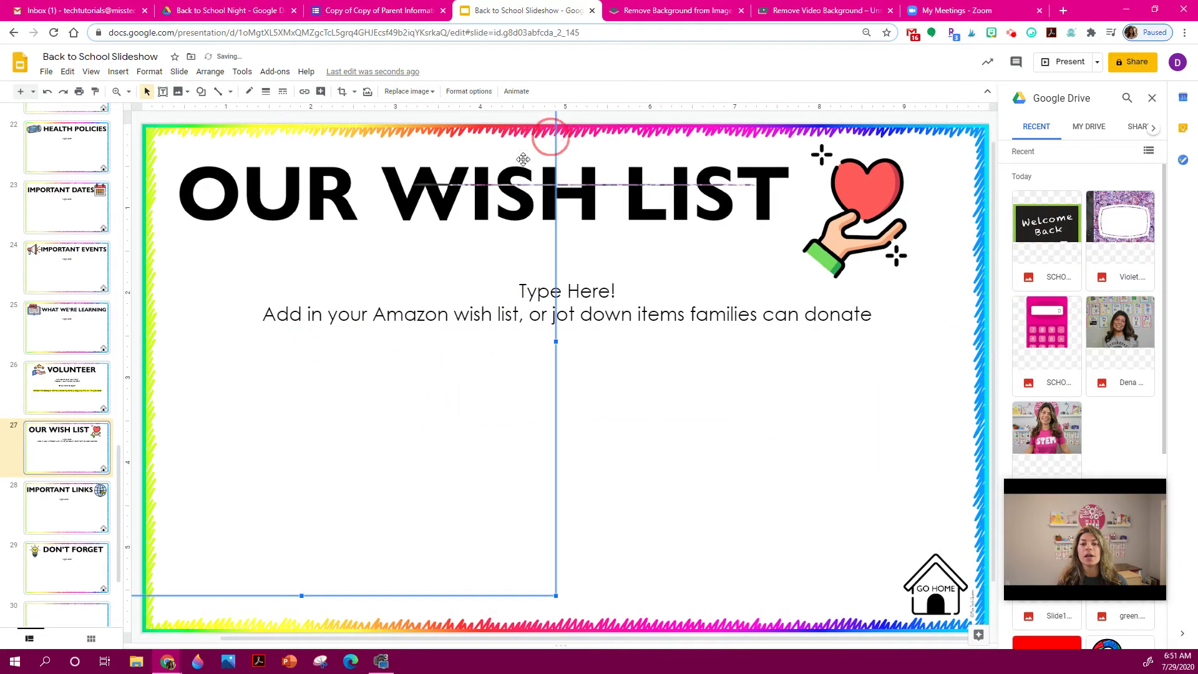
Shrink the calculator and notebook and place them side by side below the text
left_click_drag(473, 167, 601, 249)
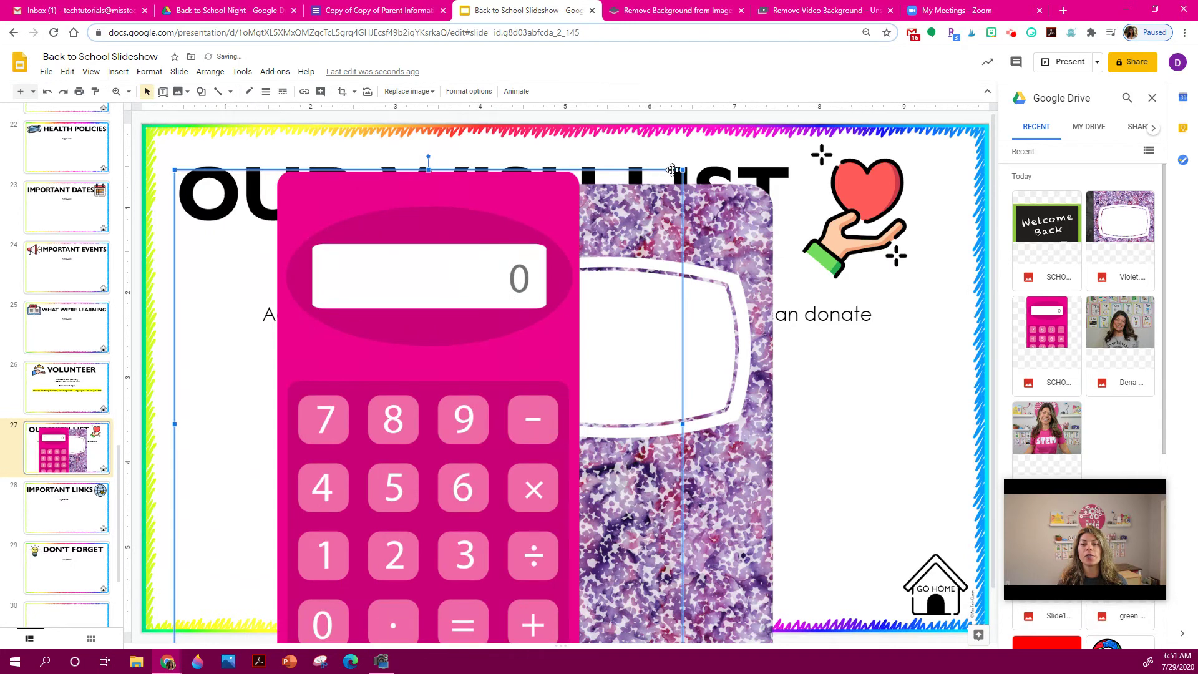
left_click_drag(681, 169, 407, 354)
left_click(444, 185)
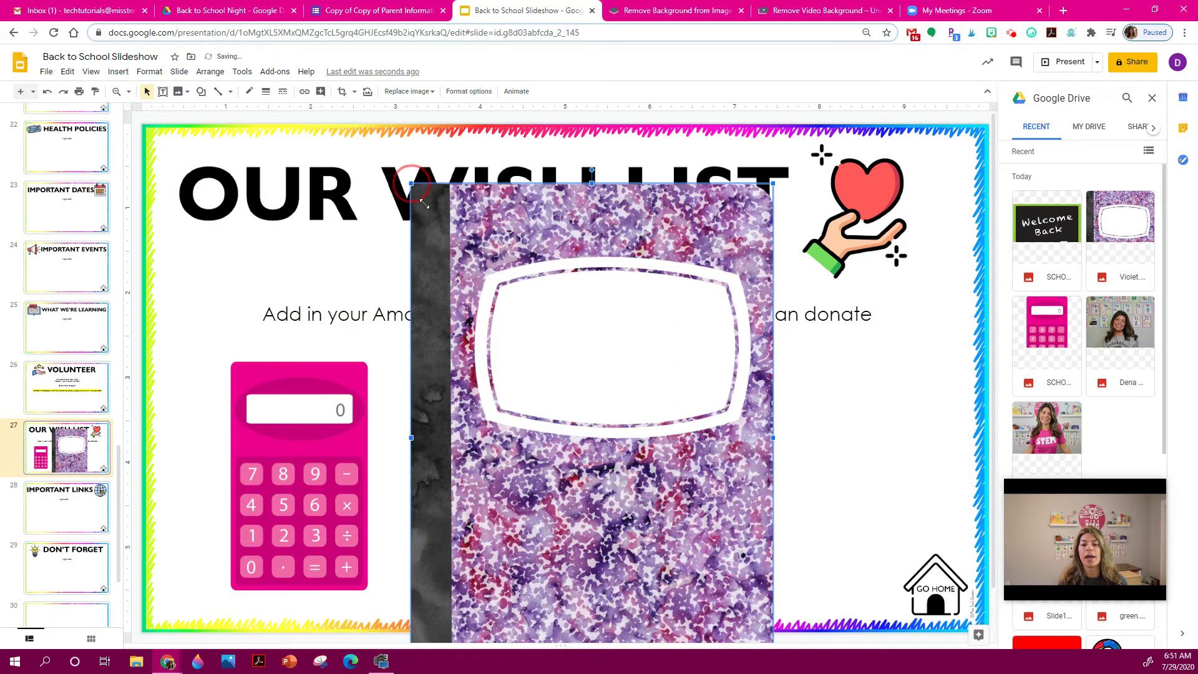
left_click_drag(424, 204, 624, 375)
left_click_drag(708, 414, 664, 411)
Narrow the 'Type Here!' text box and move the GO HOME icon up and left
left_click(843, 362)
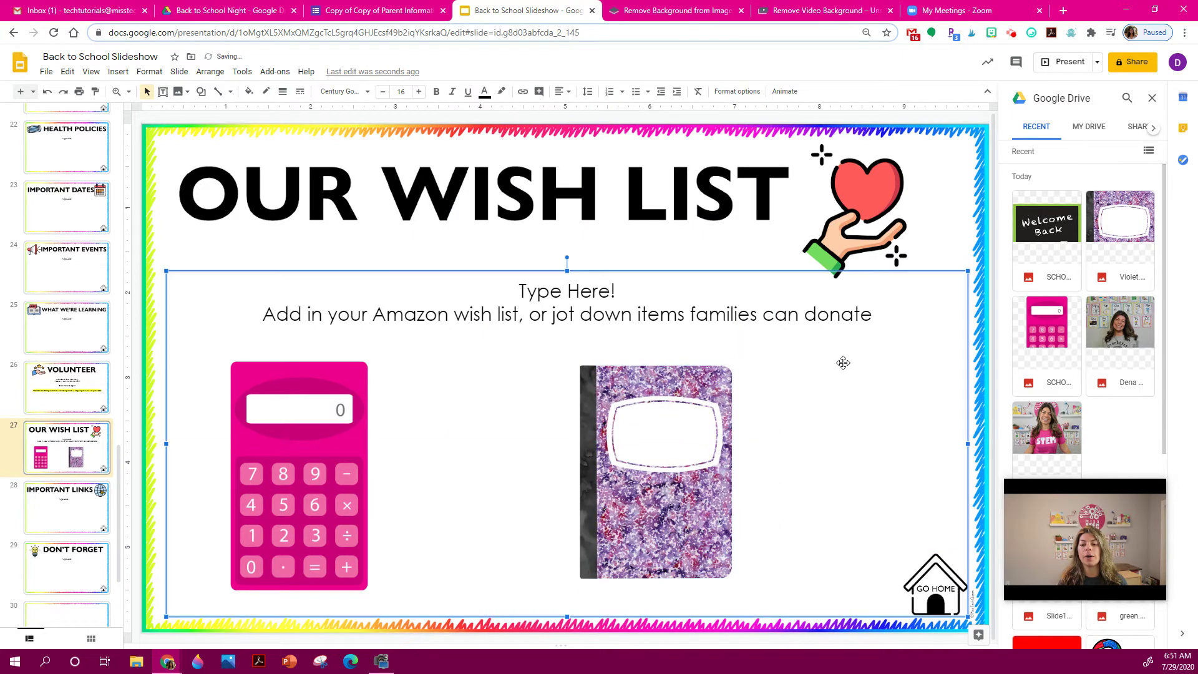
left_click(968, 195)
left_click(964, 445)
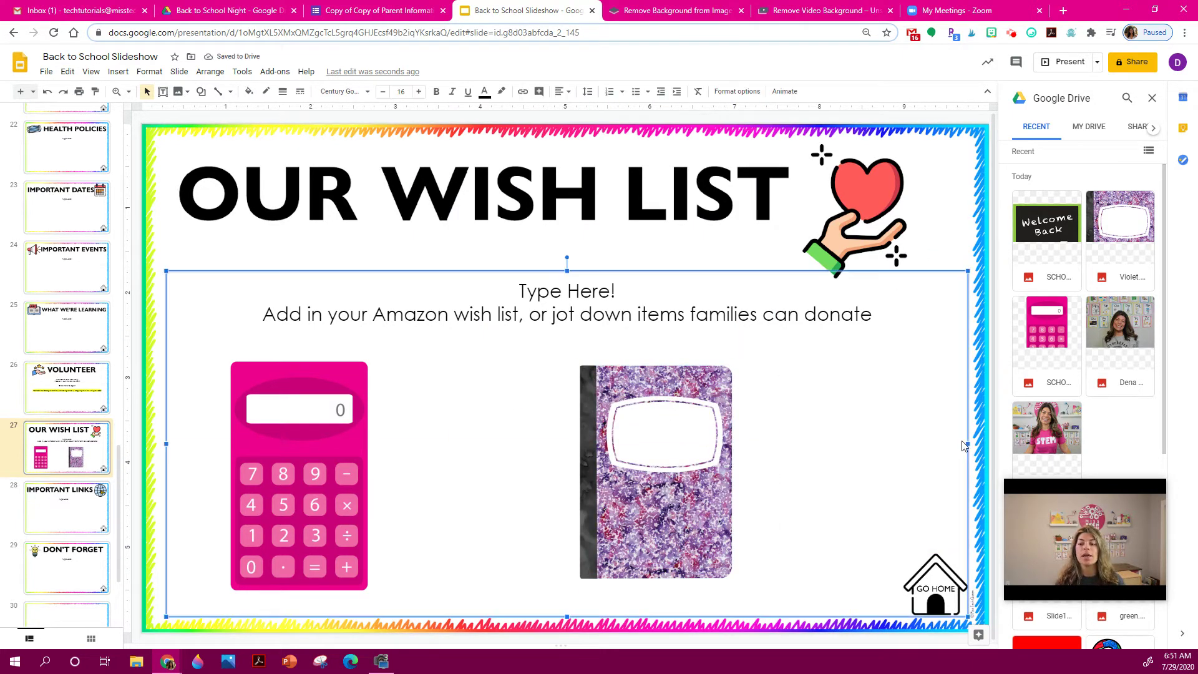
left_click_drag(967, 444, 893, 443)
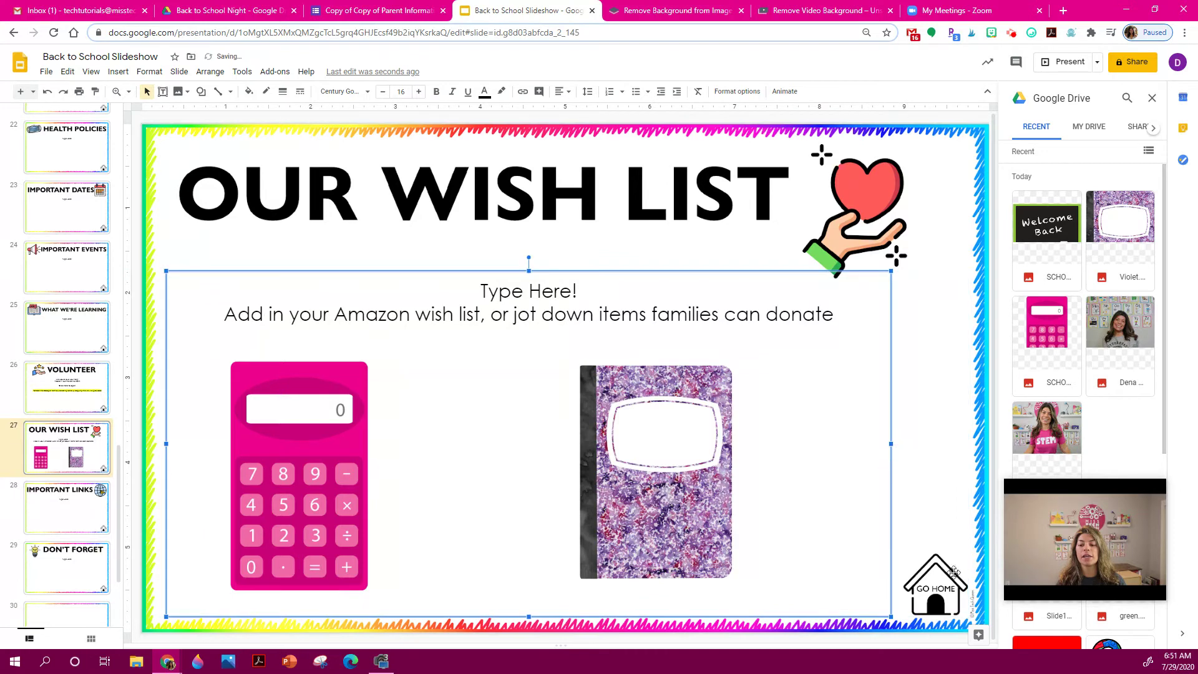
left_click(939, 596)
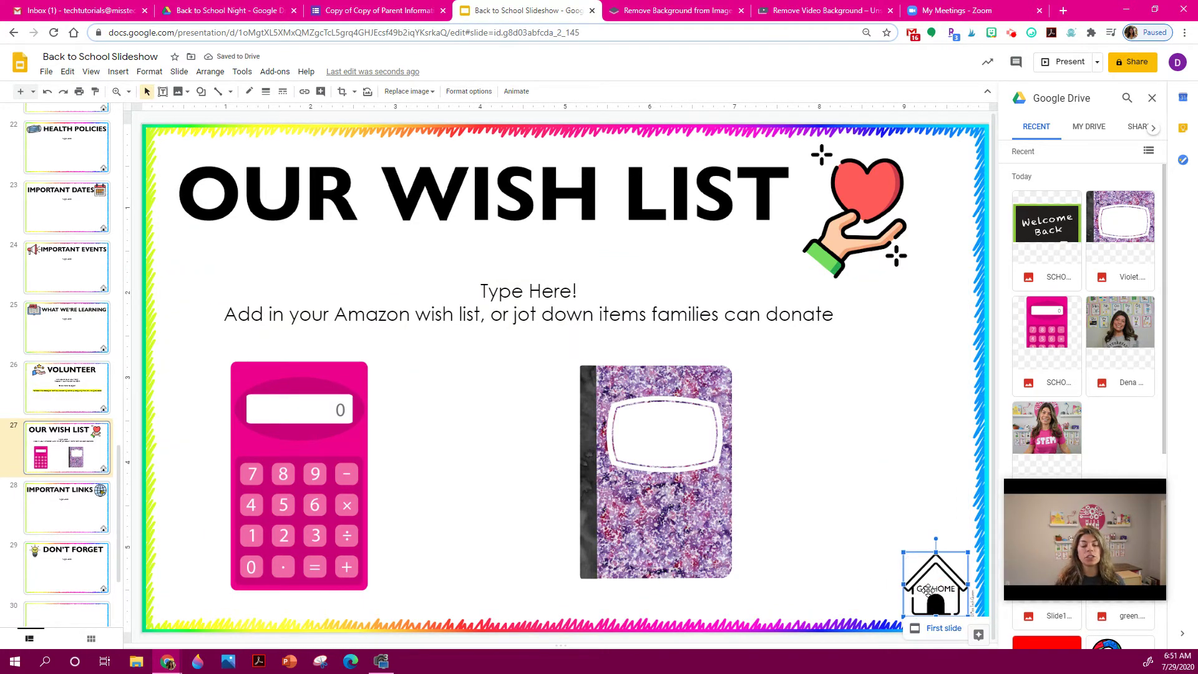
left_click_drag(934, 573, 895, 550)
left_click_drag(893, 548, 899, 547)
left_click(648, 481)
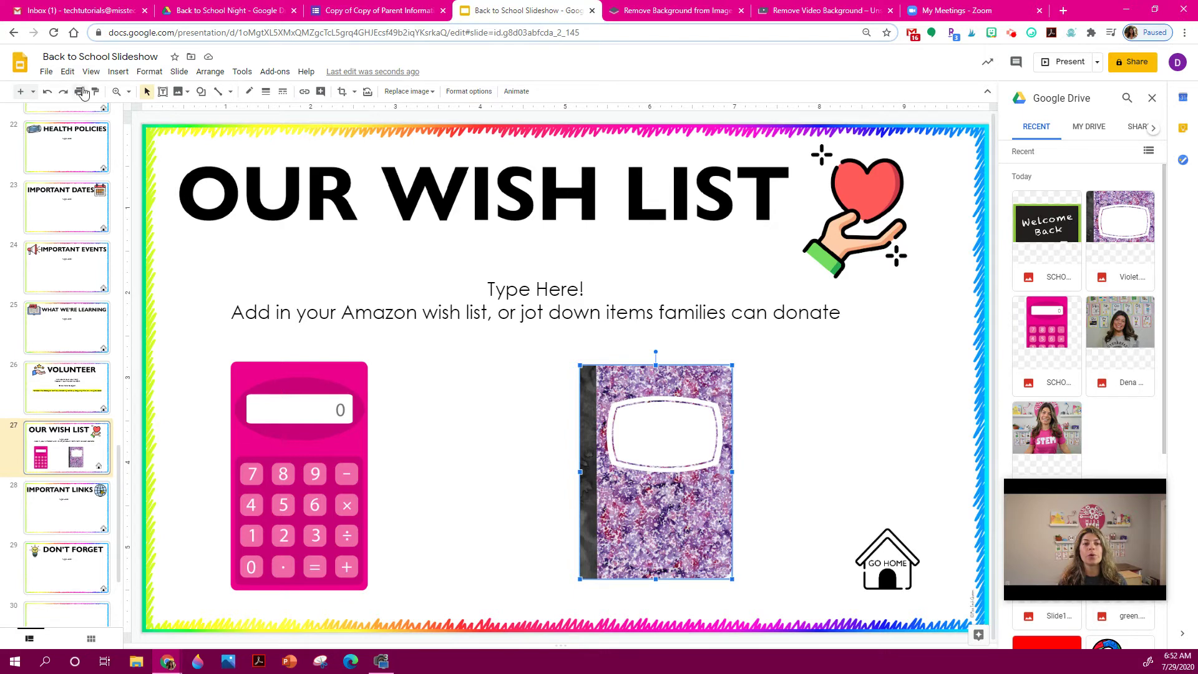
Start adding a link to the notebook image and move it up toward the title
left_click(117, 72)
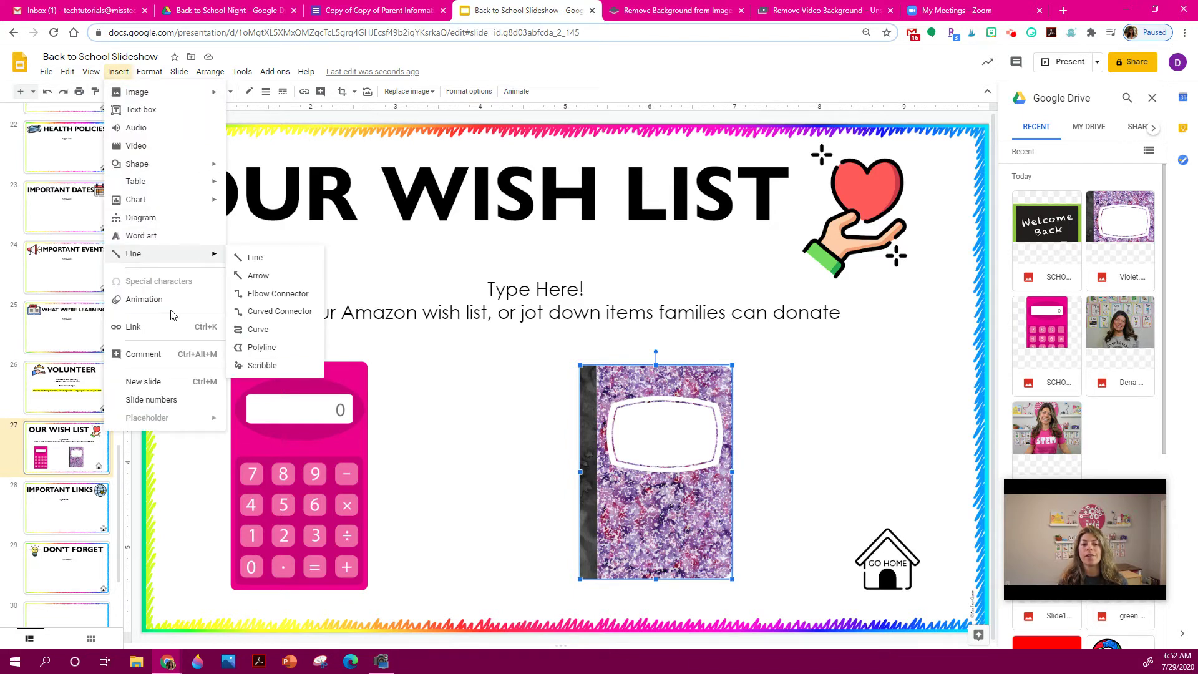
left_click(175, 334)
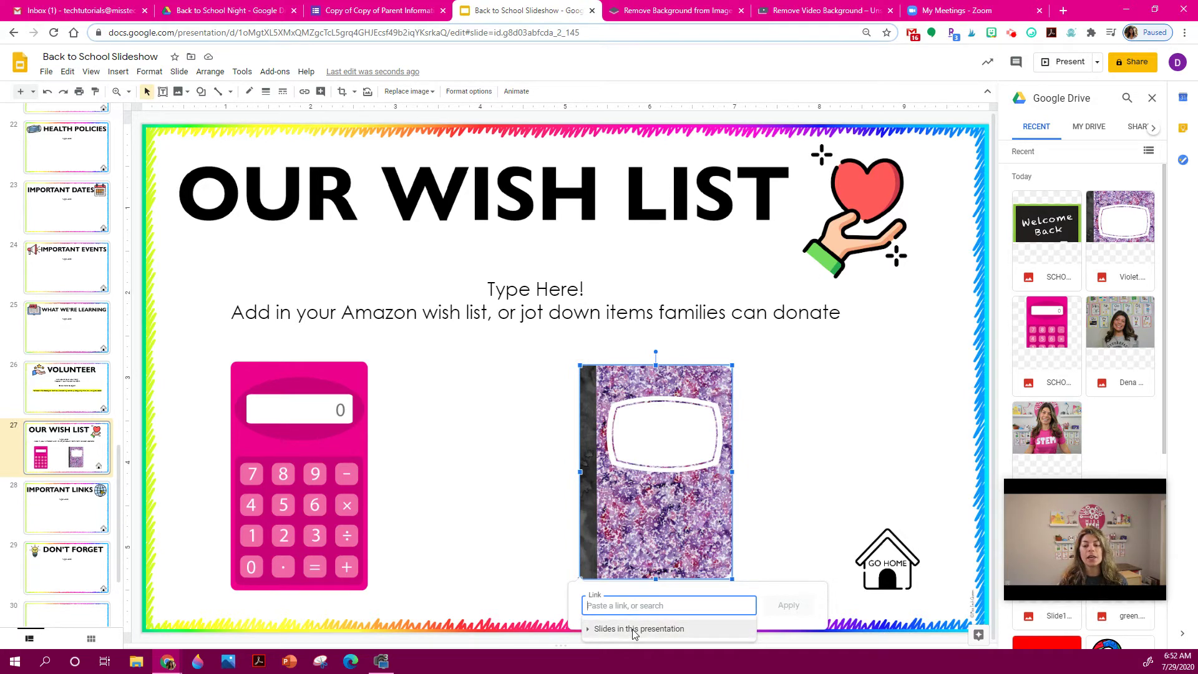
left_click_drag(631, 498, 621, 306)
right_click(634, 268)
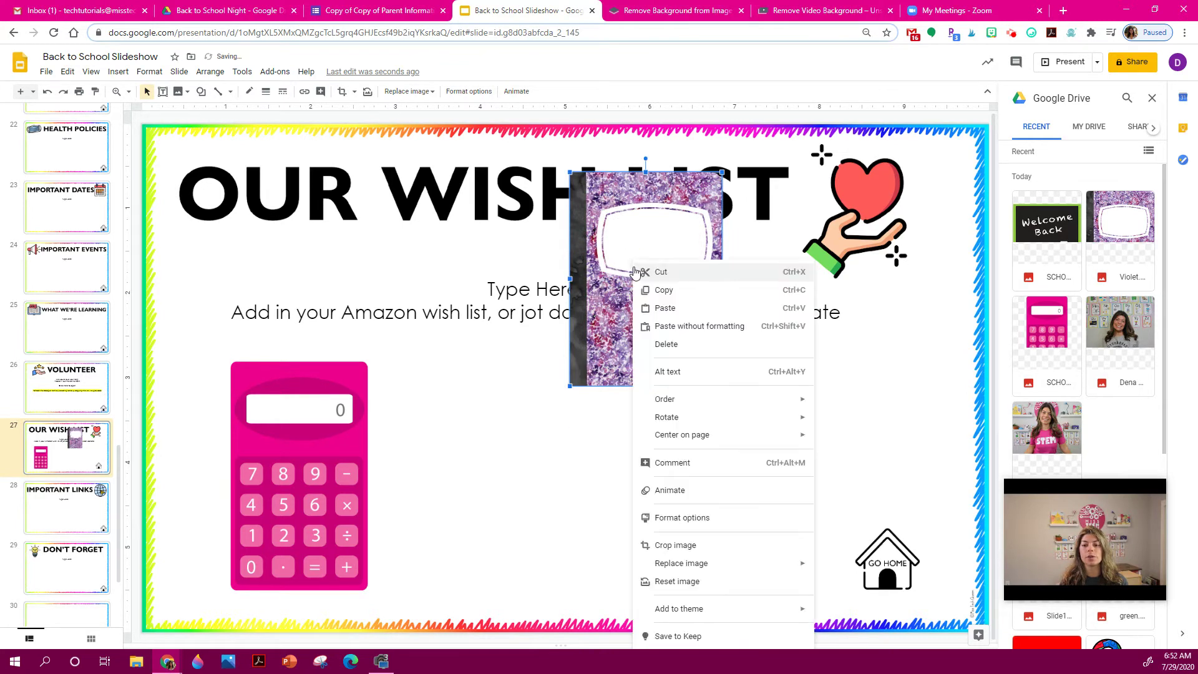
left_click(614, 264)
Link the purple notebook to the First Slide, move it back below the subtitle, and follow the link
left_click(122, 72)
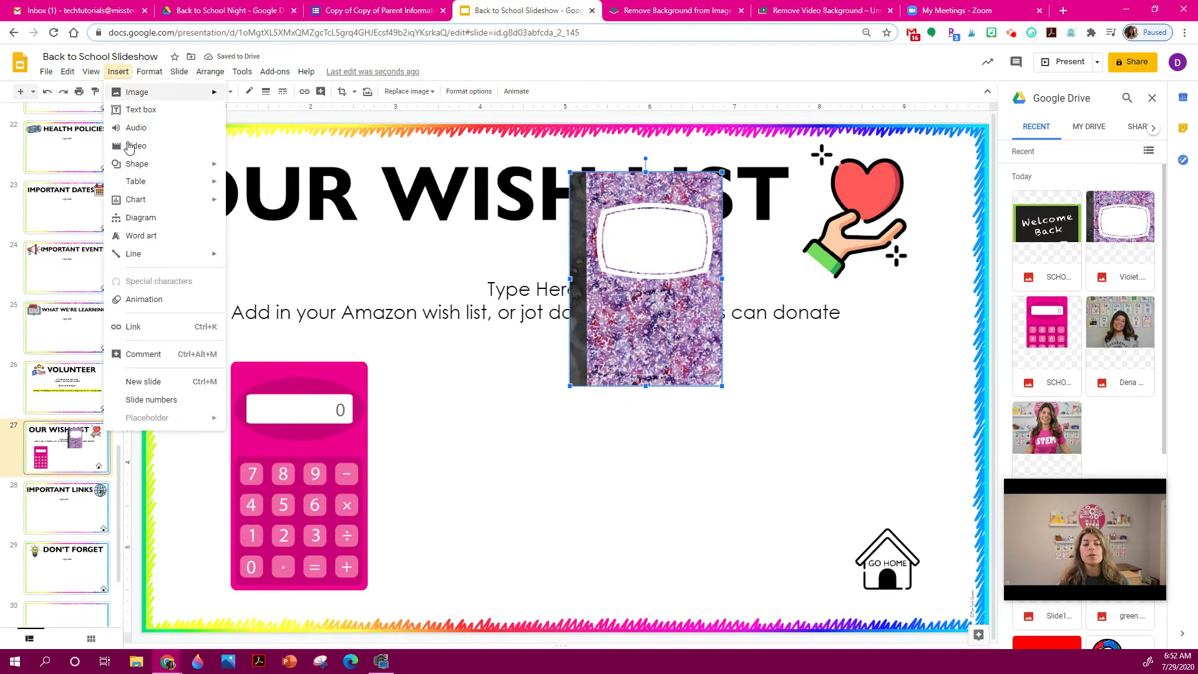
left_click(188, 328)
left_click(696, 435)
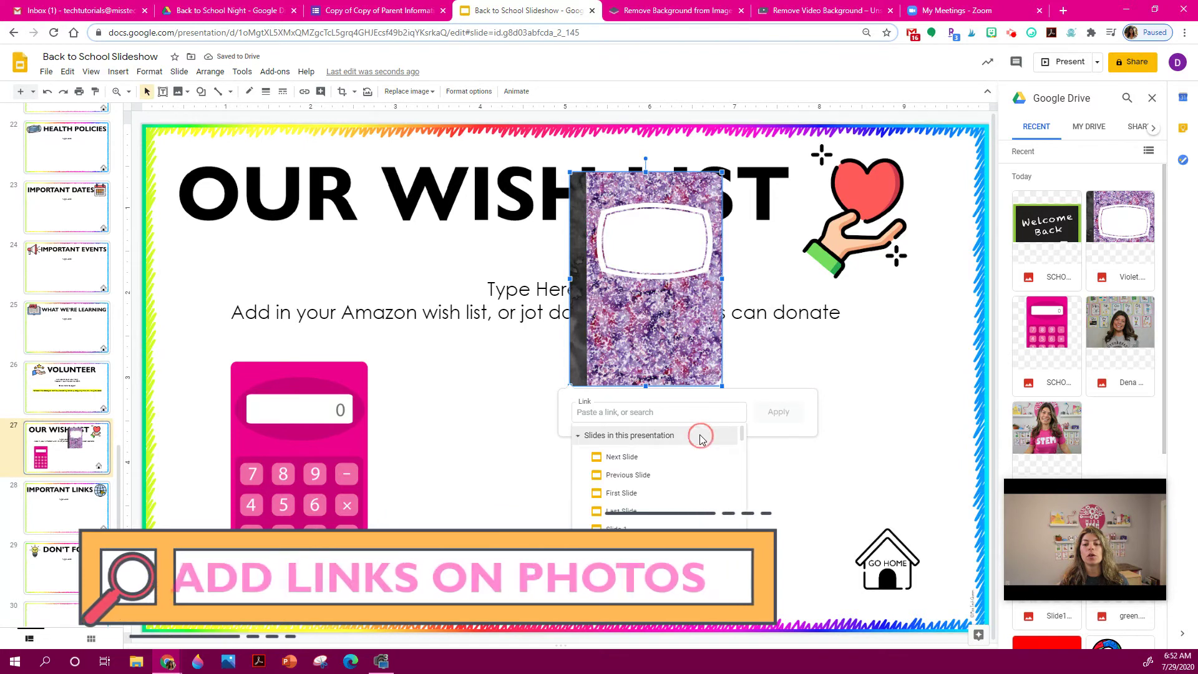
scroll(698, 475, "down", 5)
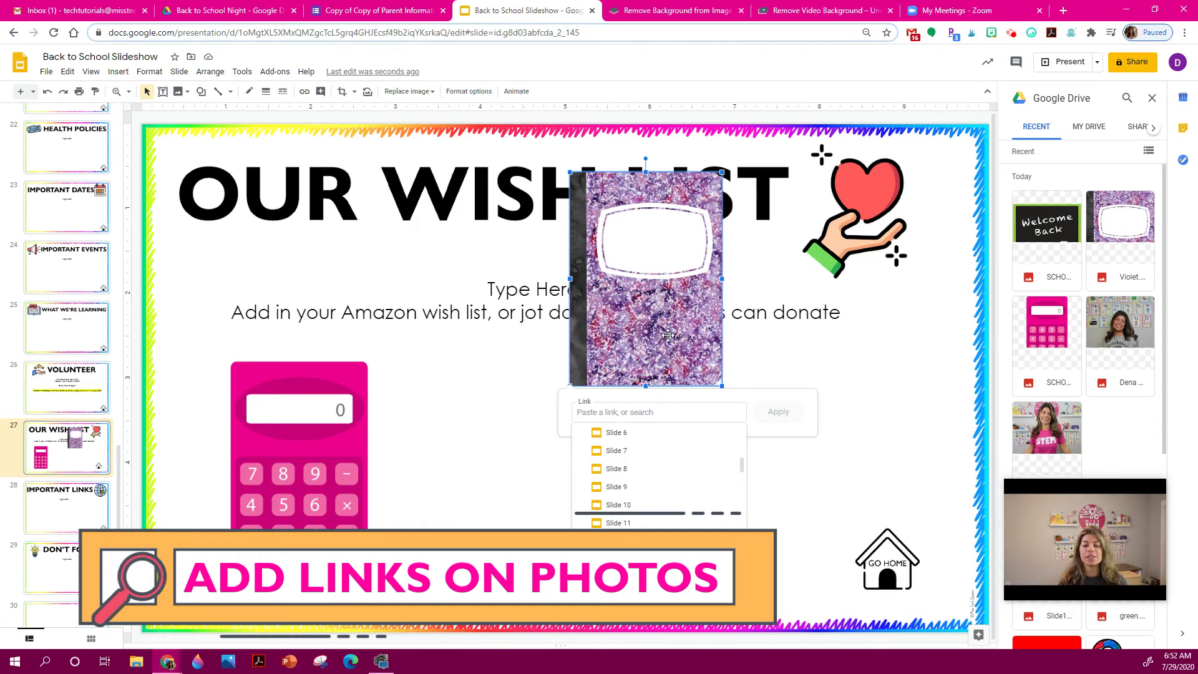
scroll(640, 462, "down", 3)
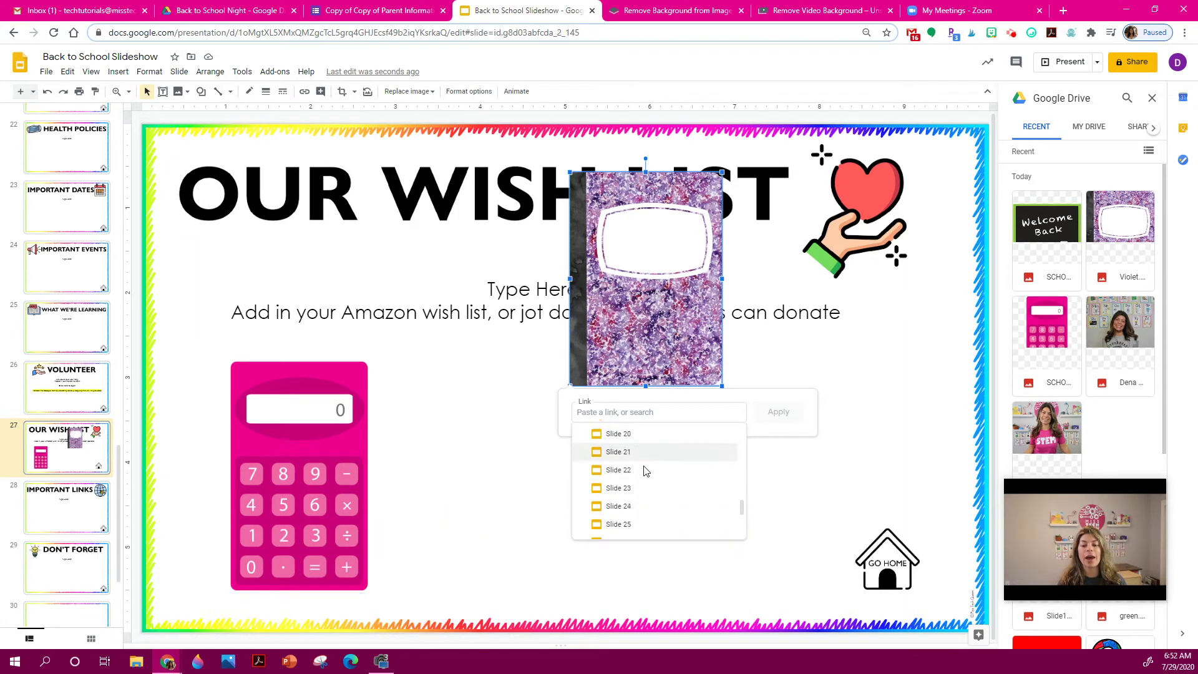
scroll(639, 475, "up", 5)
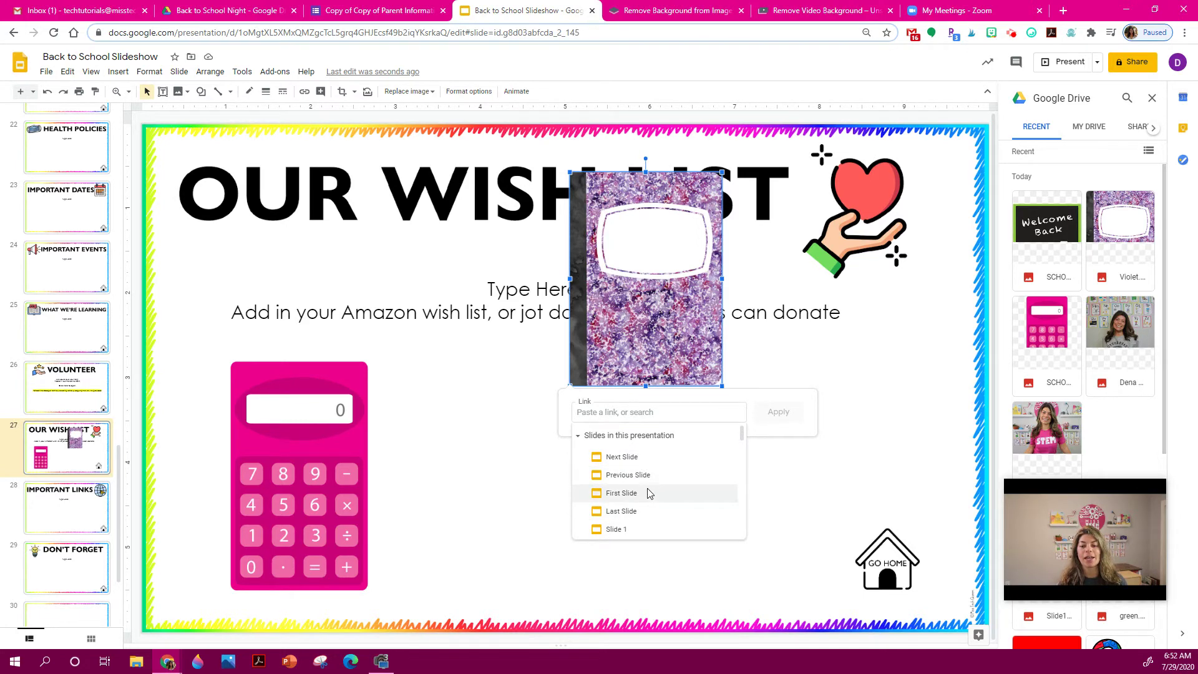
left_click(649, 493)
left_click(778, 412)
left_click_drag(623, 268, 591, 432)
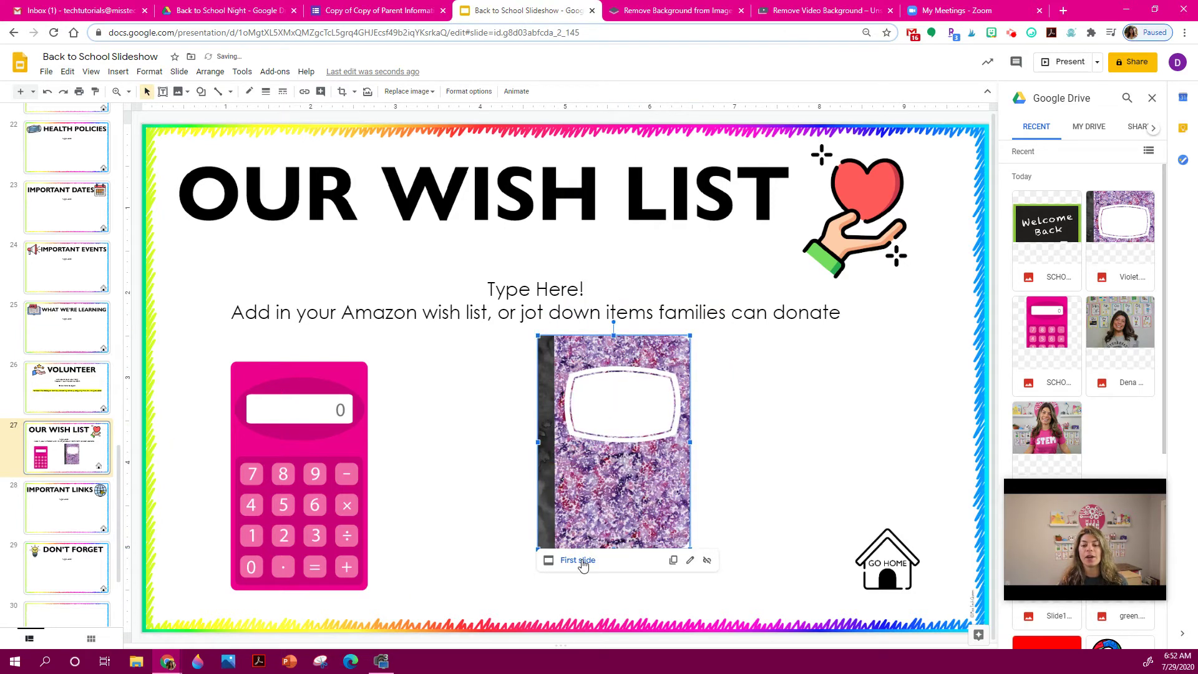
left_click(580, 561)
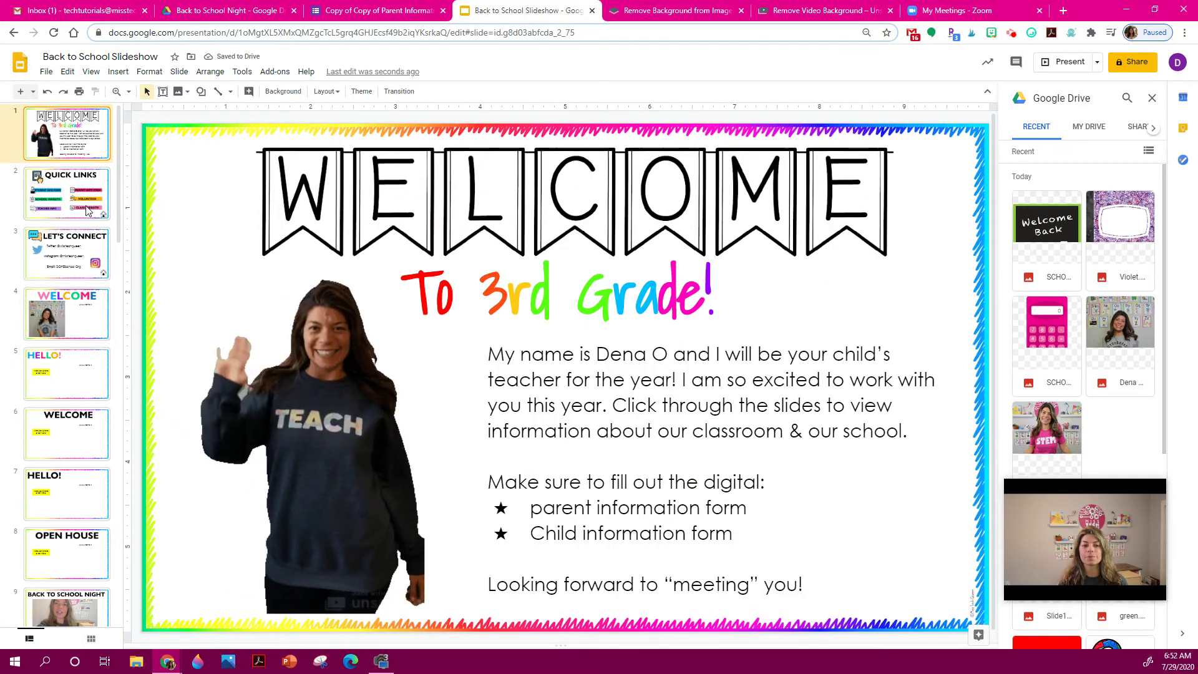
Browse slides such as Let's Connect, Important Events and School Policies, ending on slide 5, HELLO!
left_click(89, 253)
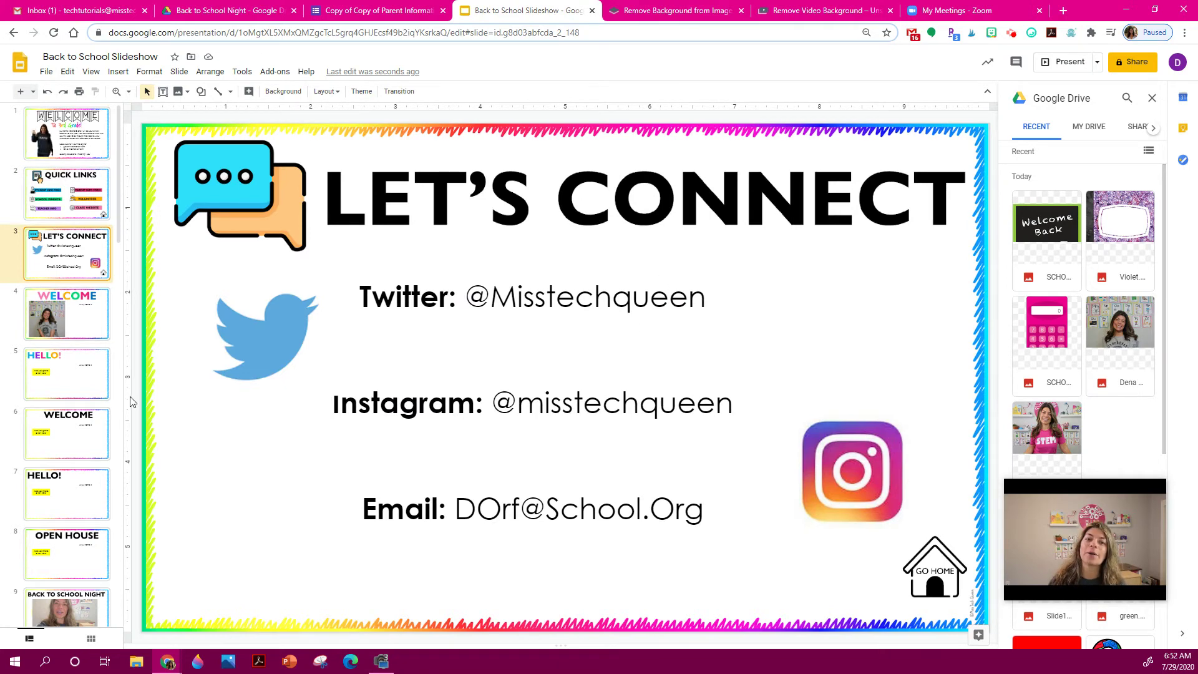
scroll(94, 369, "down", 15)
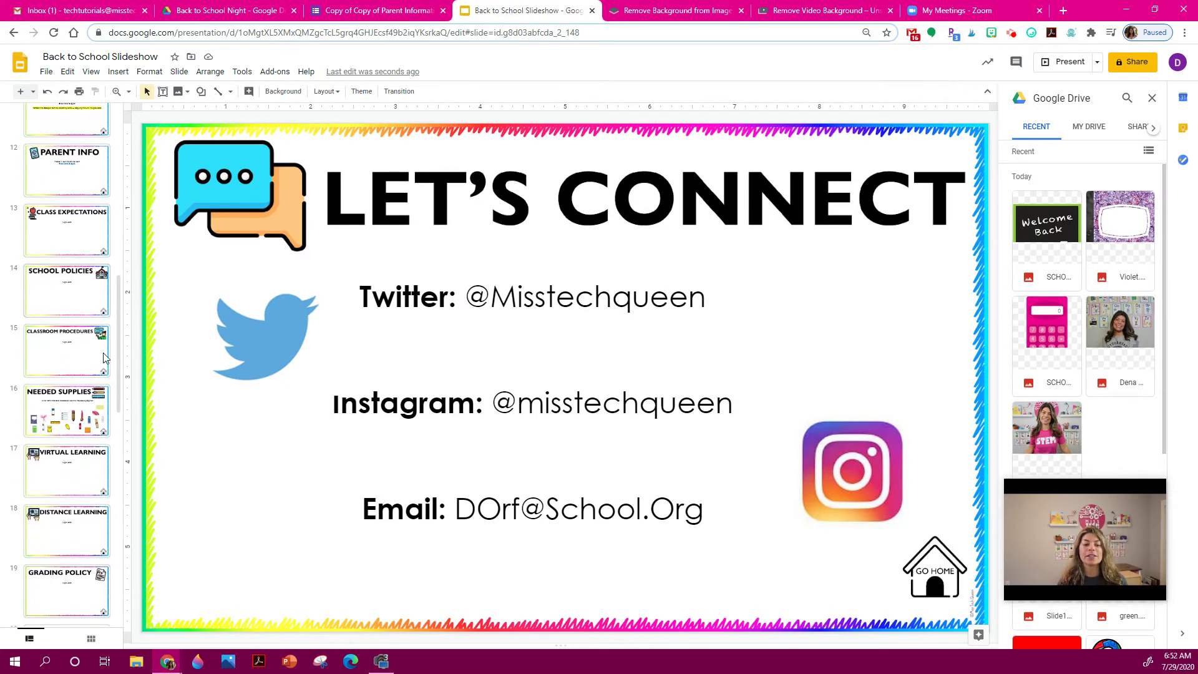
scroll(92, 372, "down", 8)
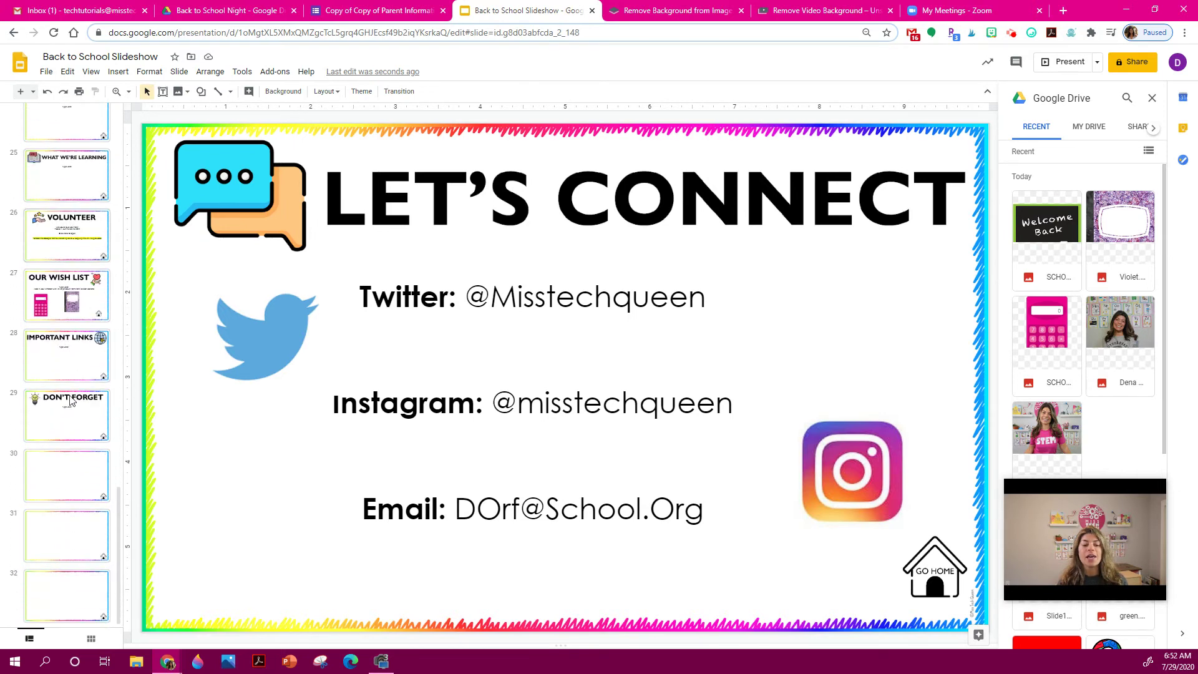
scroll(91, 353, "up", 3)
left_click(68, 364)
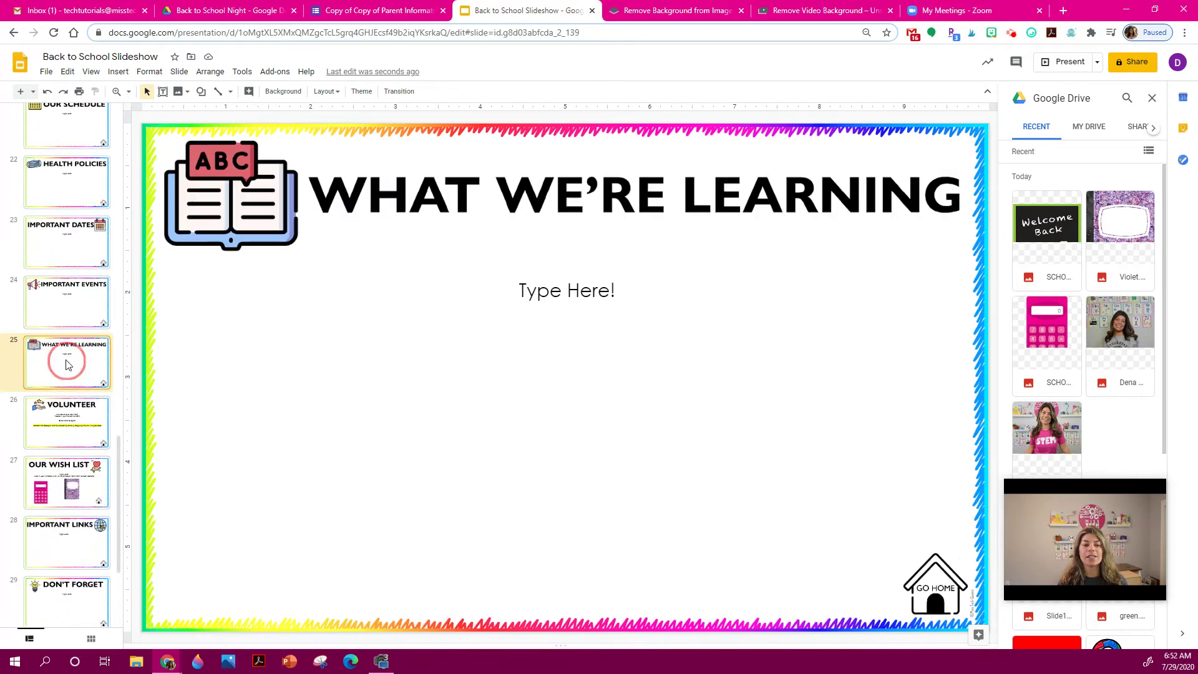
left_click(75, 306)
key("Up")
key("Up")
key("Up")
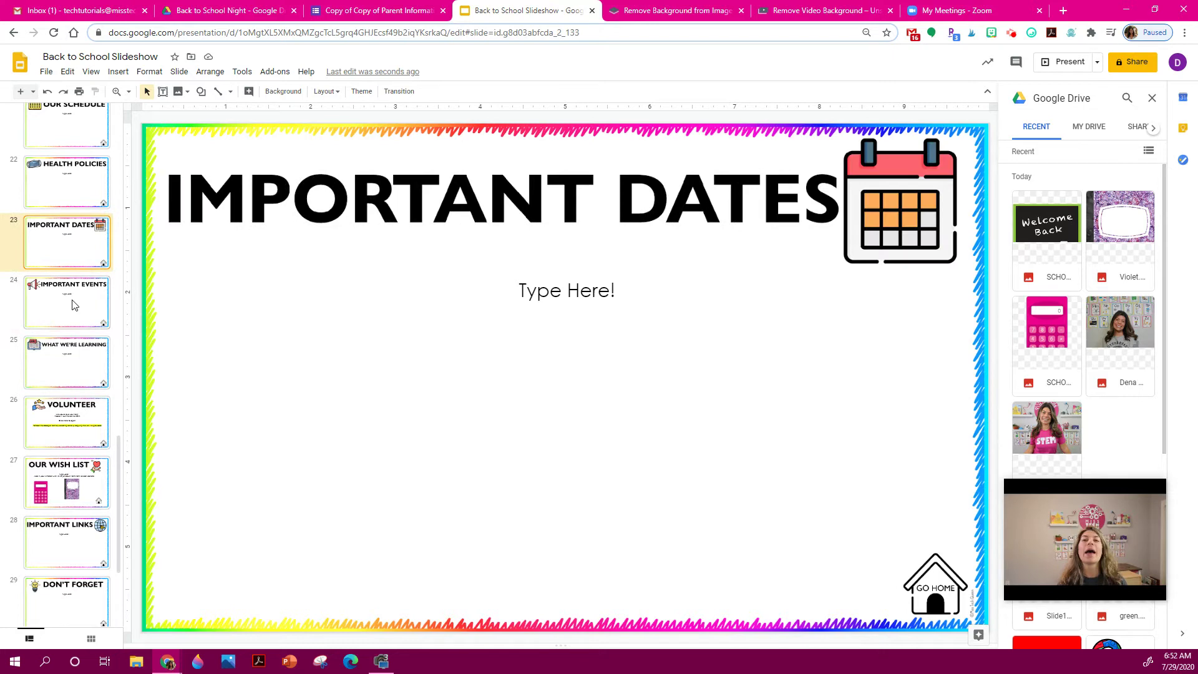
scroll(74, 295, "up", 10)
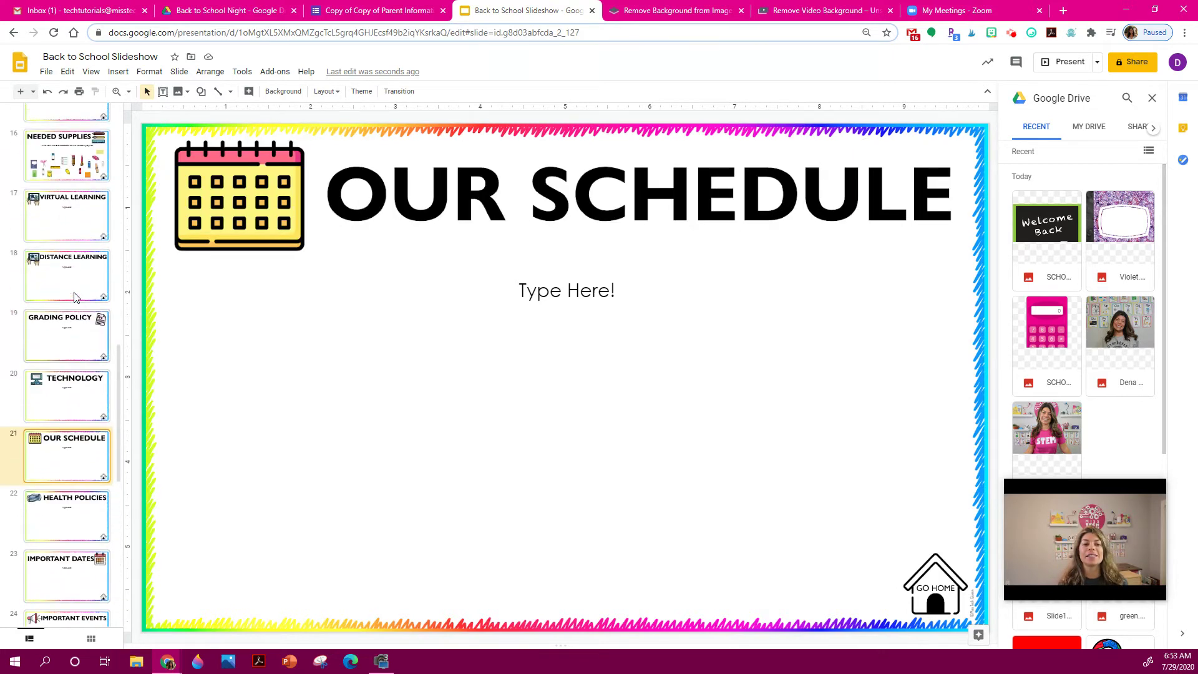
key("Up")
key("Up")
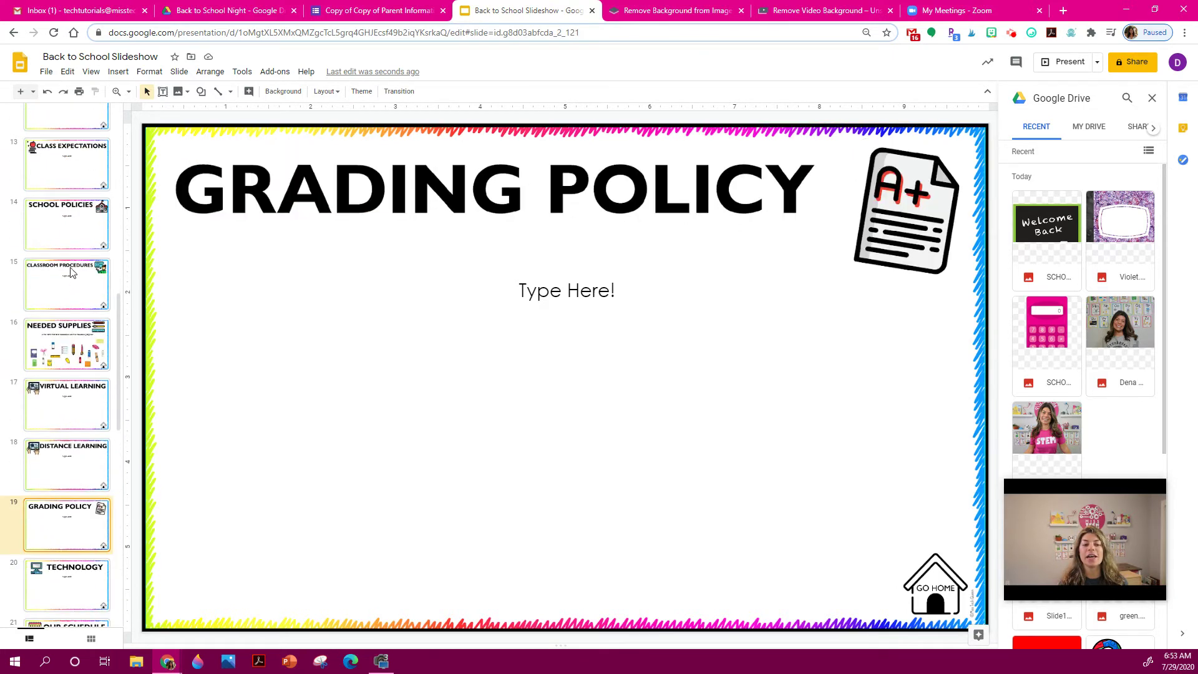
left_click(73, 245)
scroll(73, 187, "up", 10)
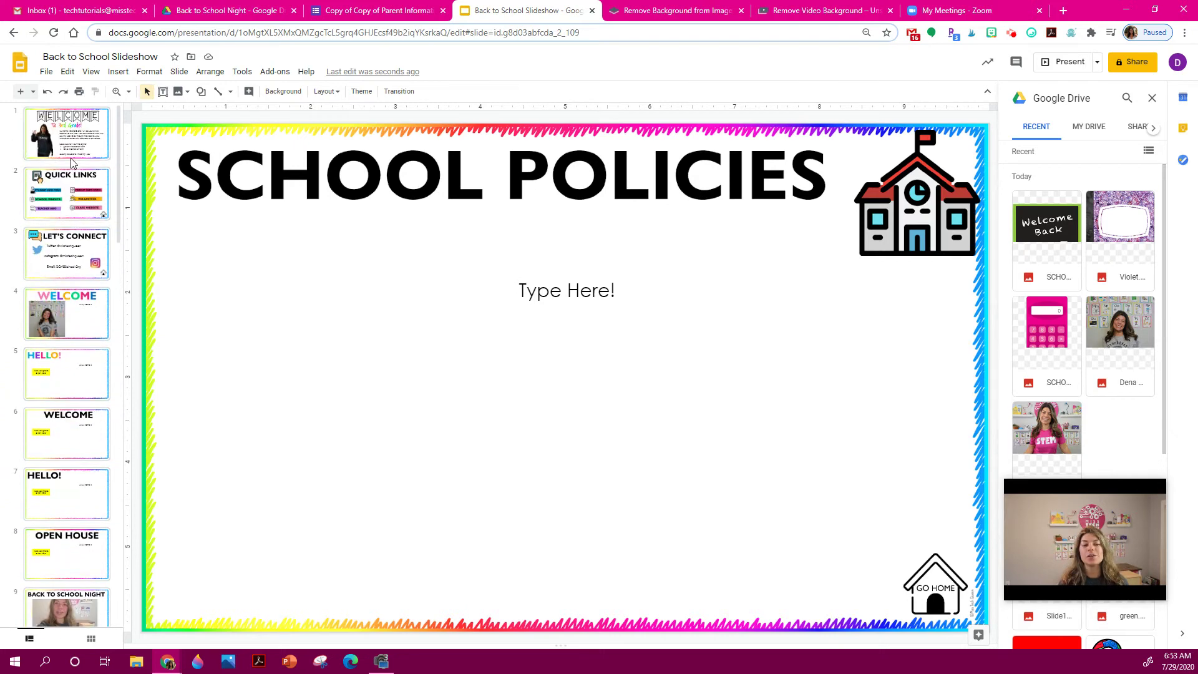
left_click(76, 362)
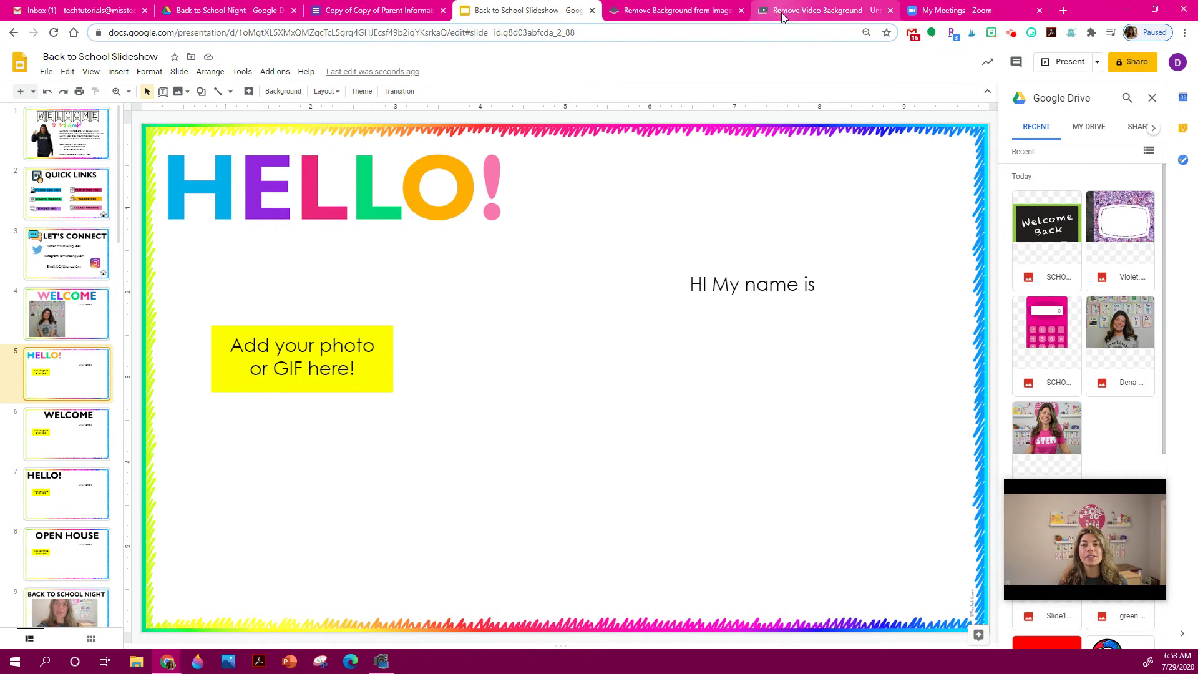
Check the Welcome slide's GIF, go back to HELLO!, then switch to the unscreen.com tab
left_click(52, 141)
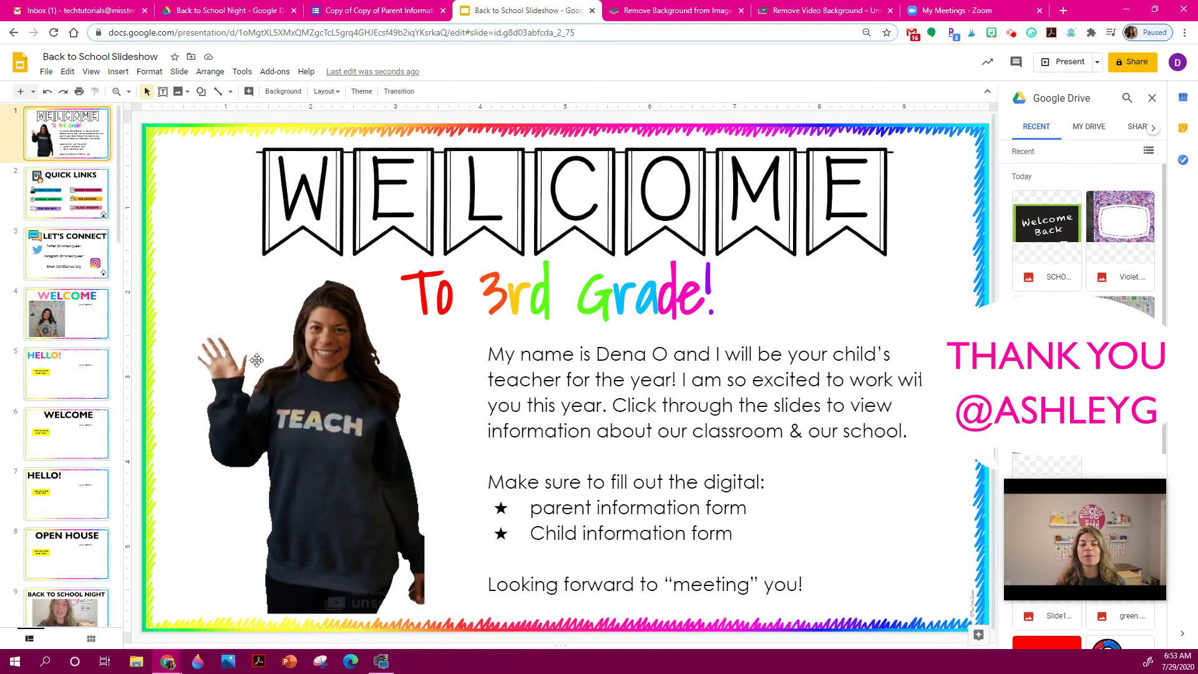
left_click(87, 382)
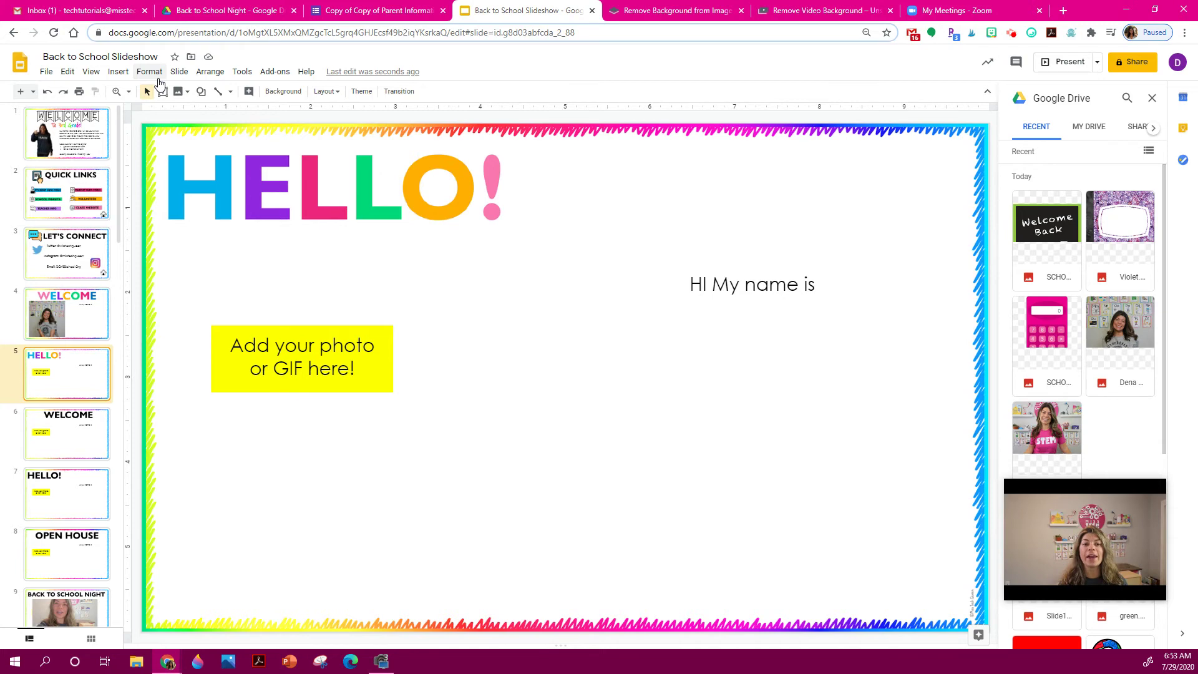
left_click(818, 11)
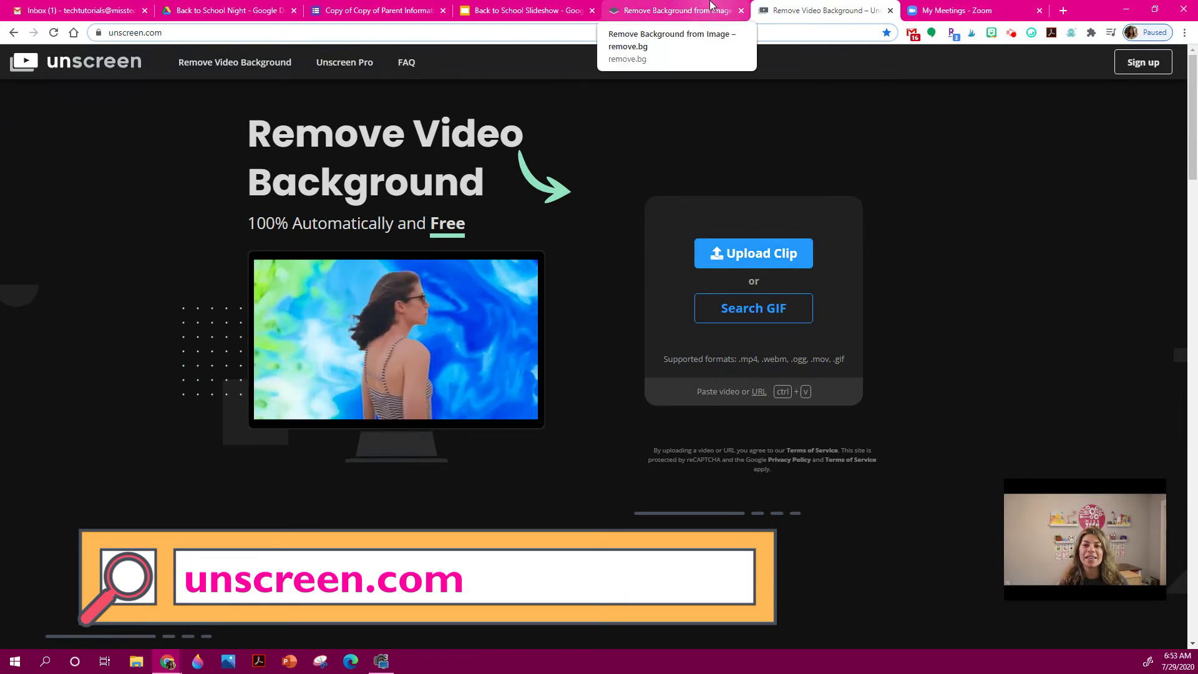
Return to the Back to School Slideshow and open slide 1, Welcome to 3rd Grade
left_click(540, 9)
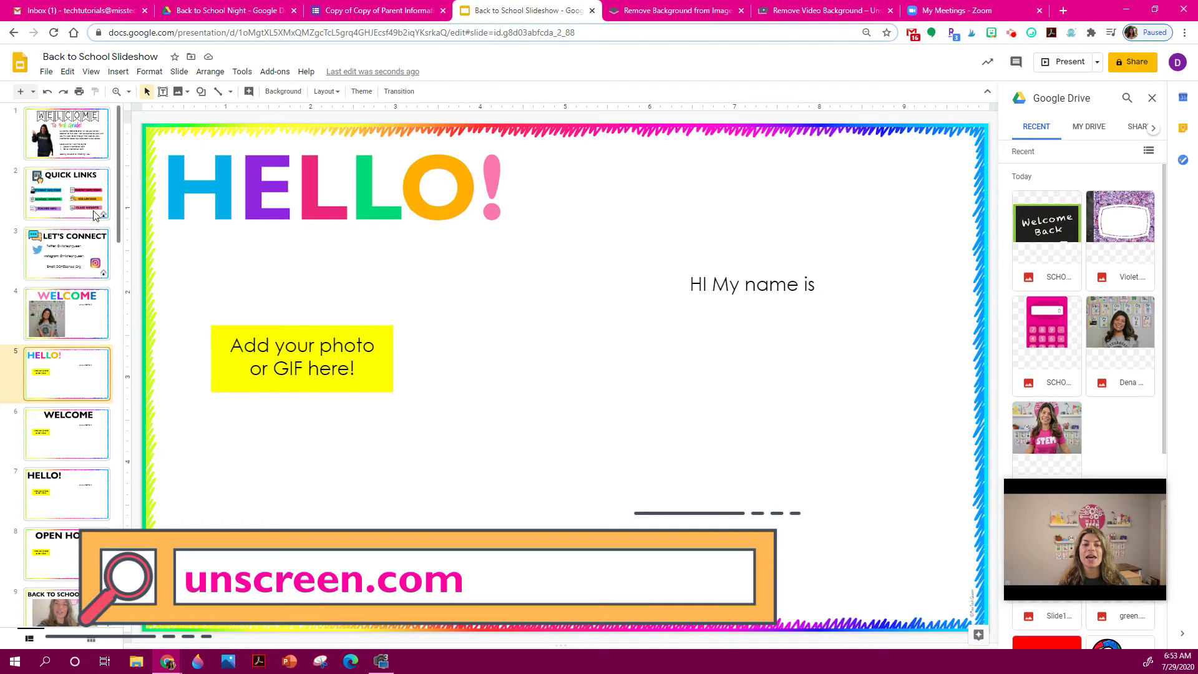
left_click(67, 132)
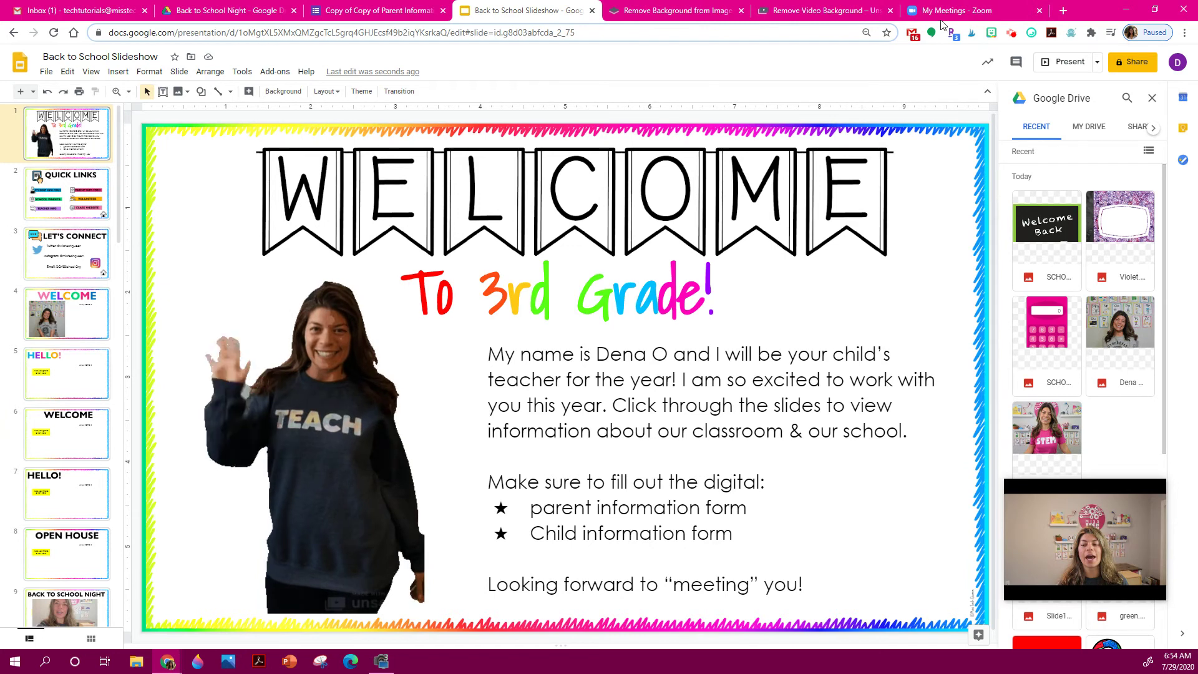
Switch to the My Meetings - Zoom browser tab
left_click(923, 4)
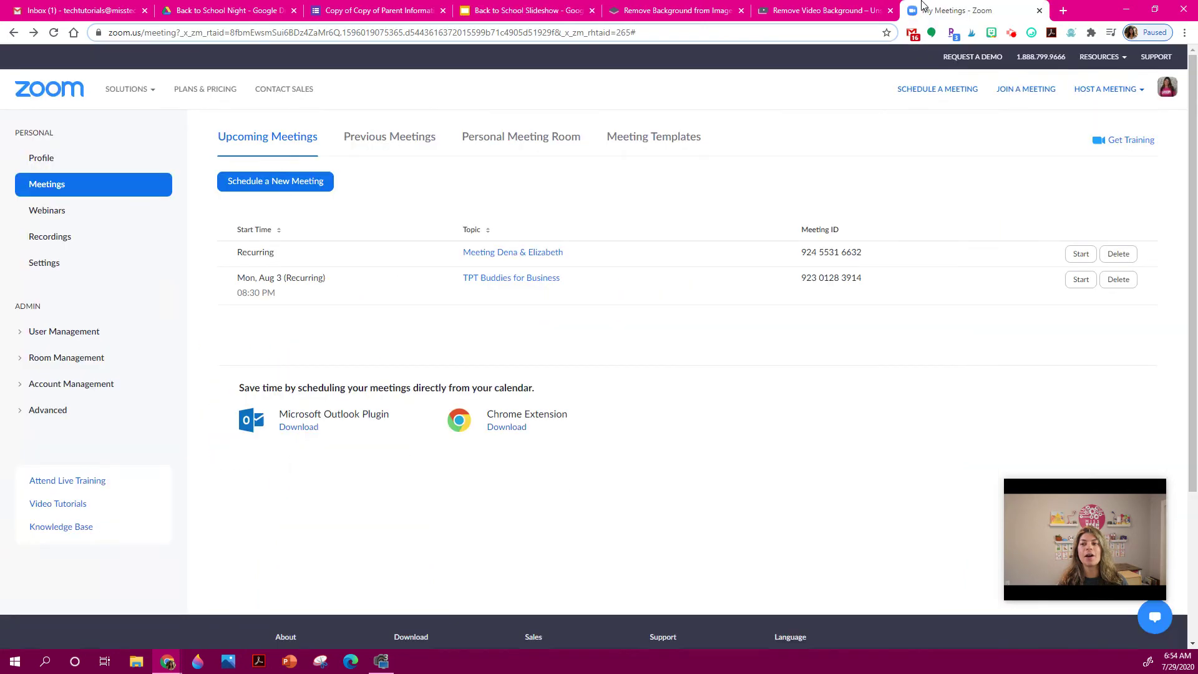
Host a new Zoom meeting with video off, move its window right, and open the share chooser
left_click(1086, 101)
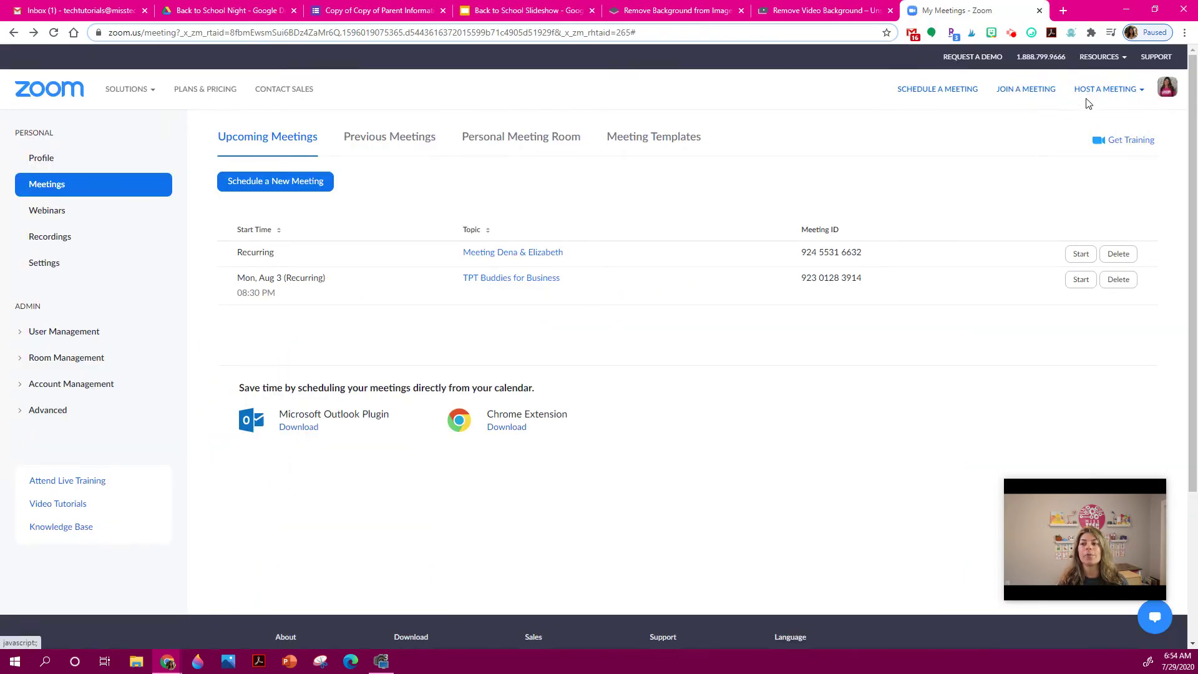
left_click(1091, 94)
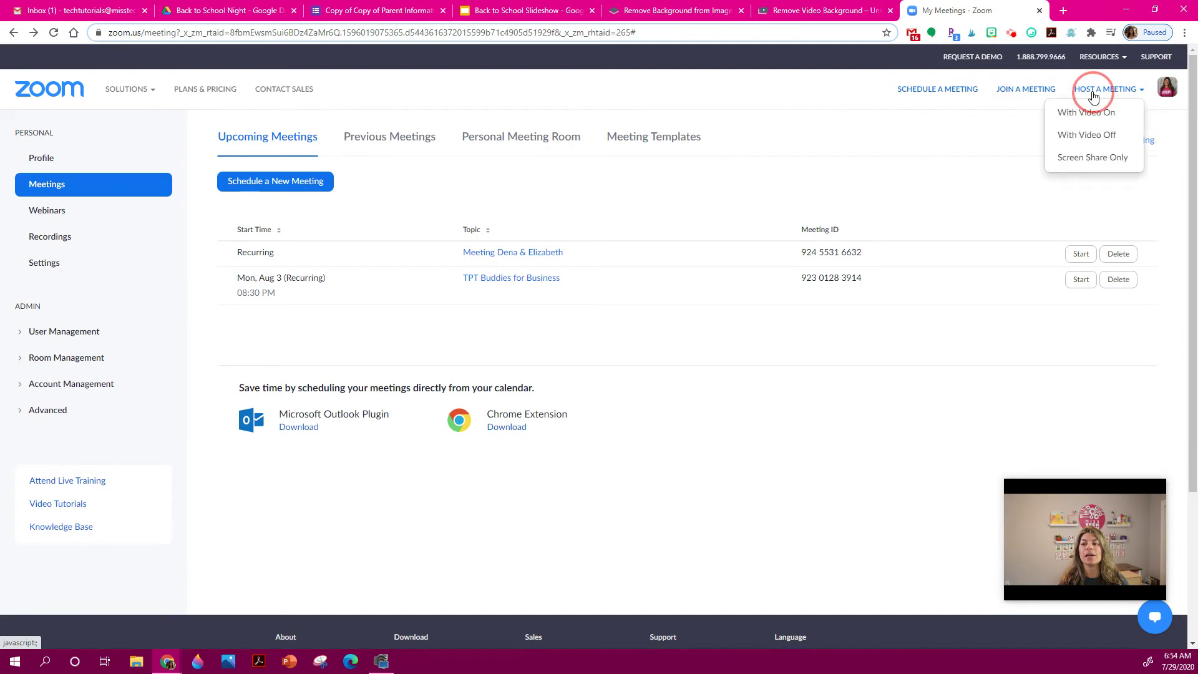
left_click(1088, 141)
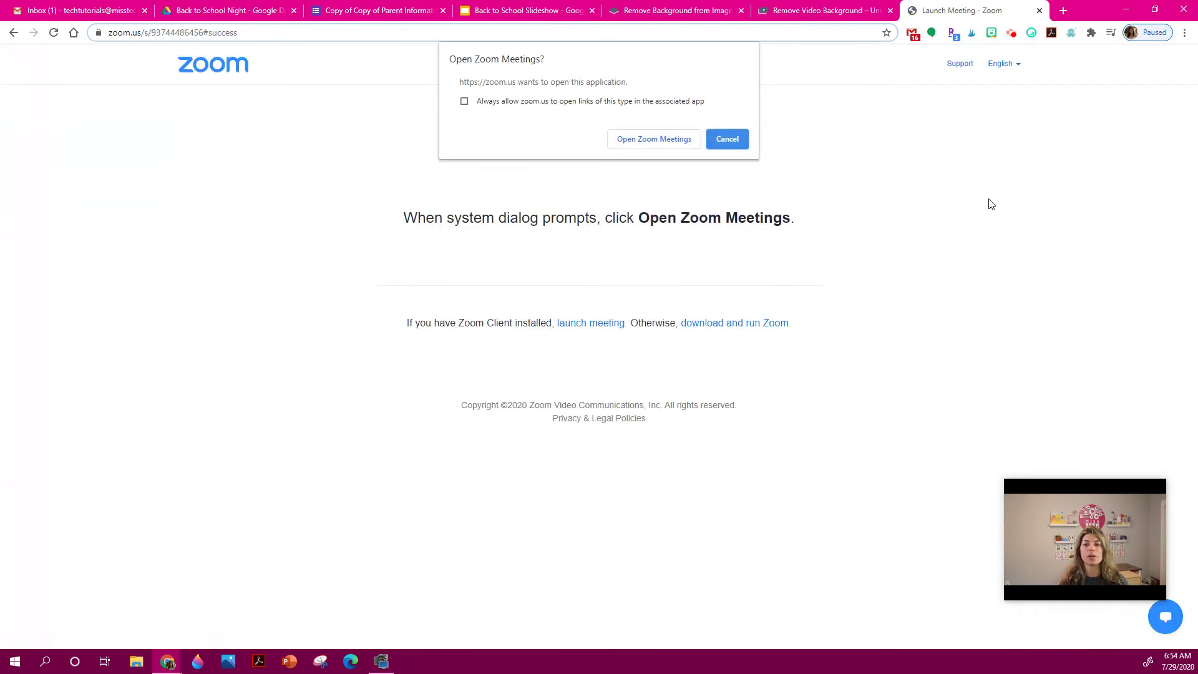
left_click(686, 140)
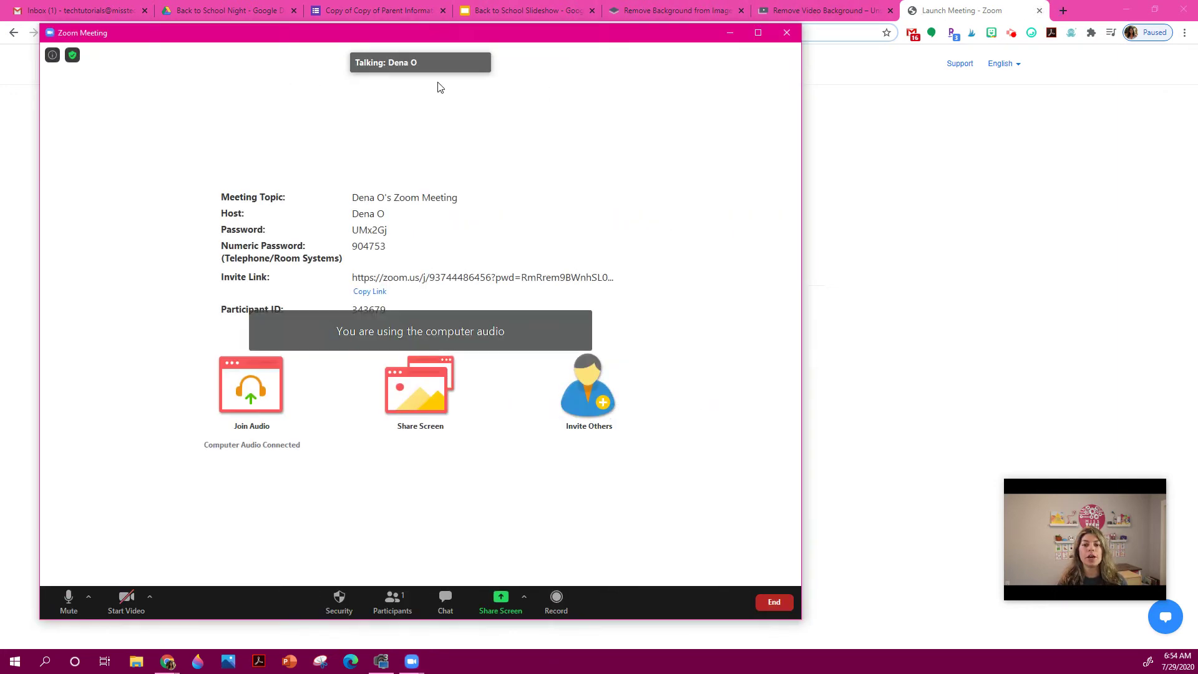
left_click_drag(453, 34, 667, 44)
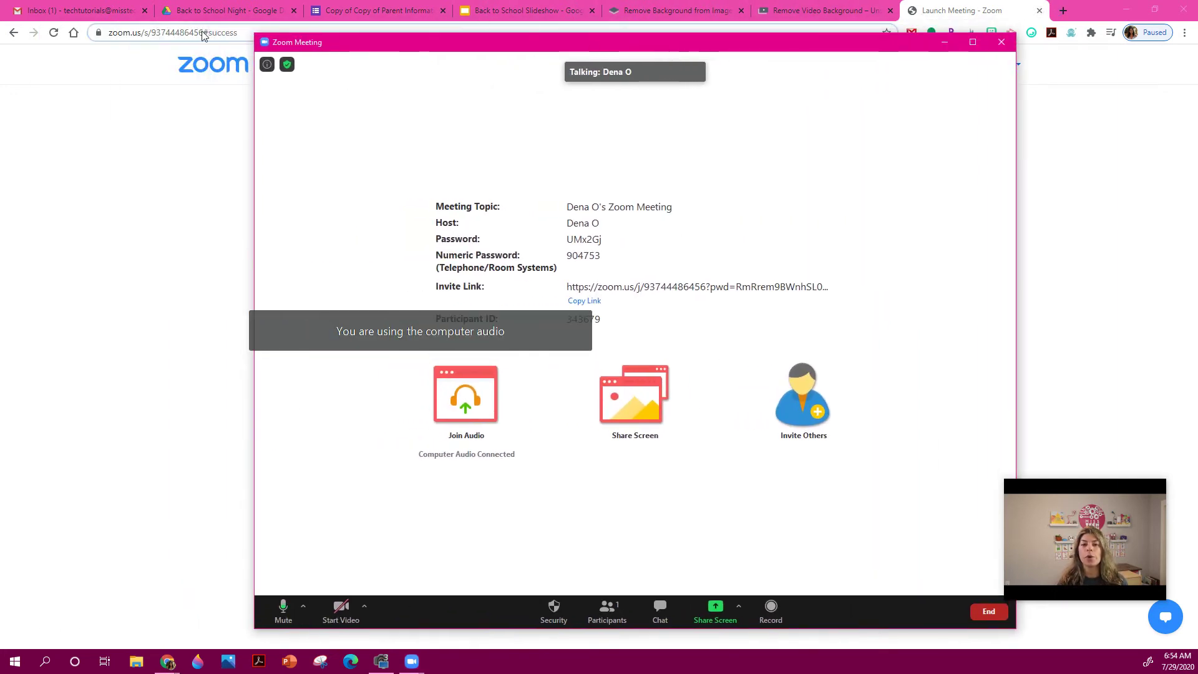
left_click(715, 608)
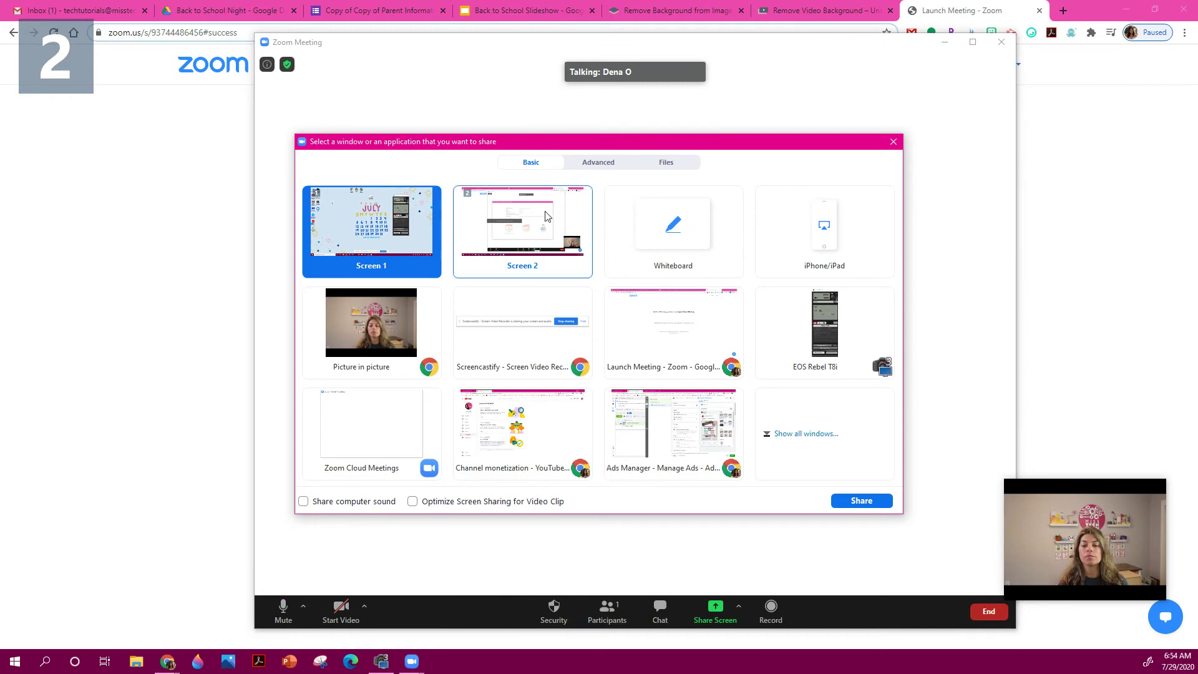
Pull the slideshow tab out into its own Chrome window and return to Zoom's share picker
left_click(578, 167)
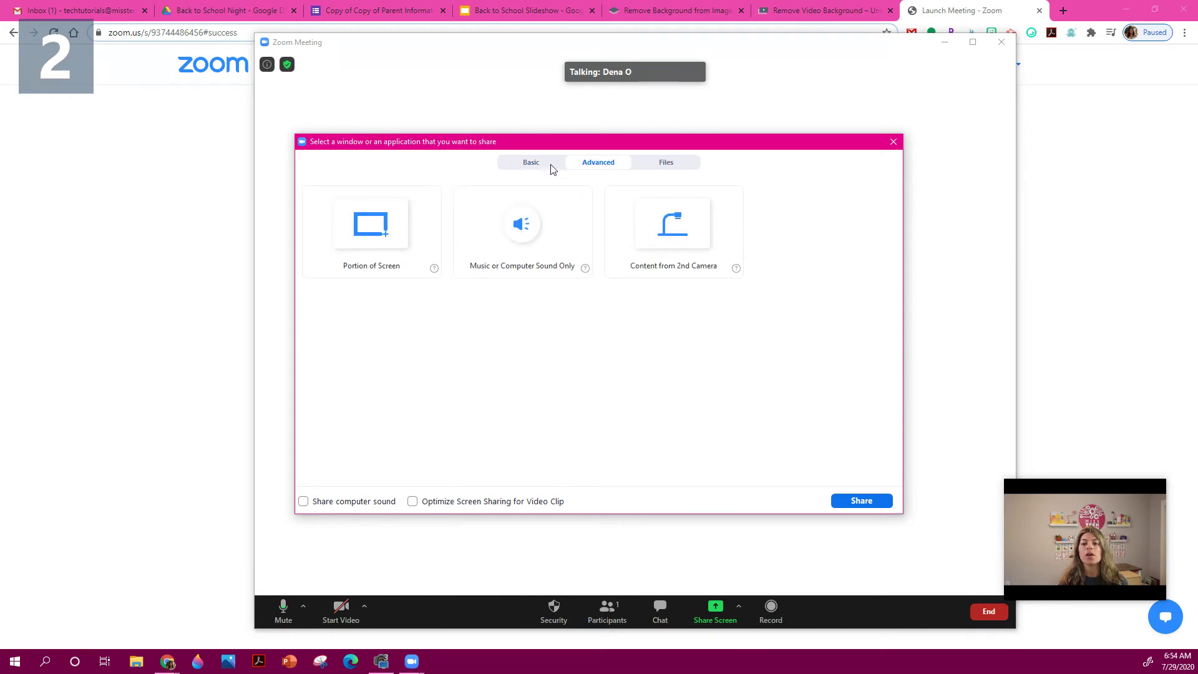
left_click(551, 166)
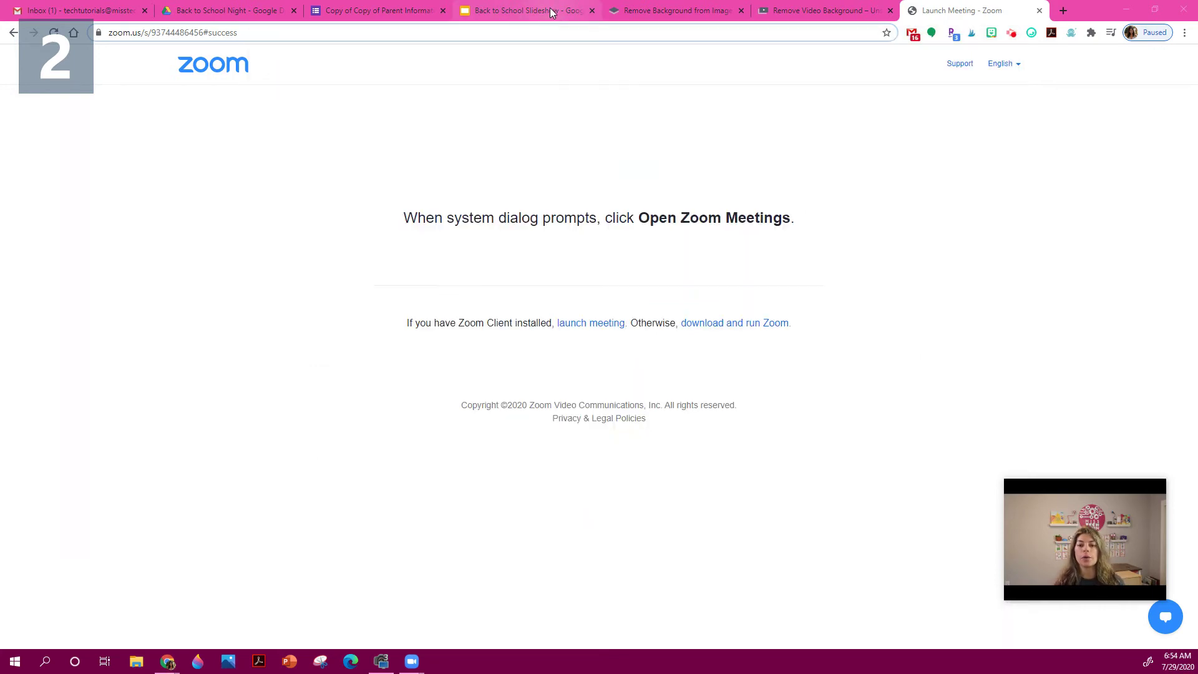
left_click(551, 13)
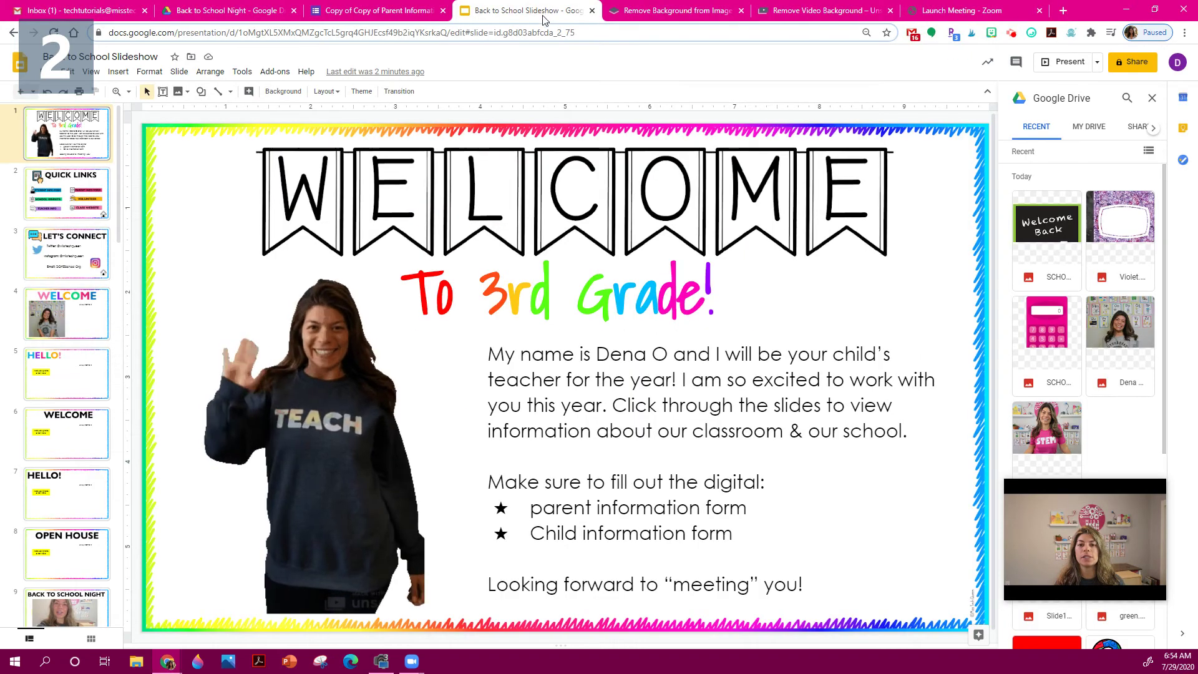
left_click_drag(551, 13, 516, 214)
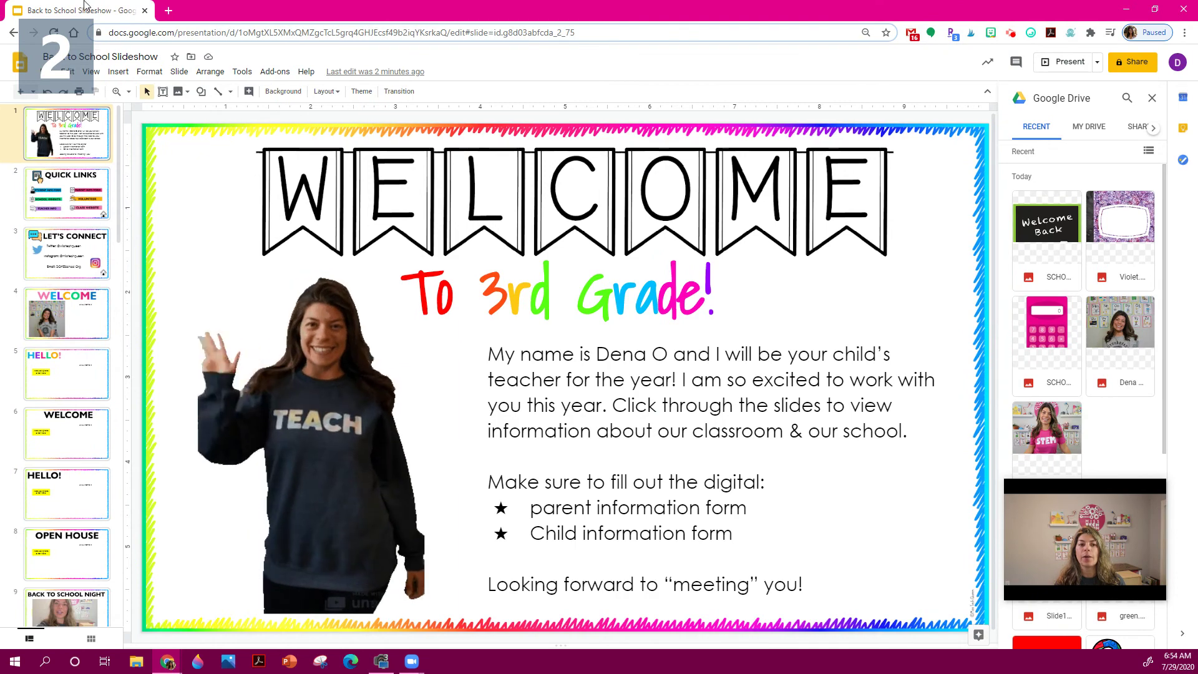
left_click(409, 663)
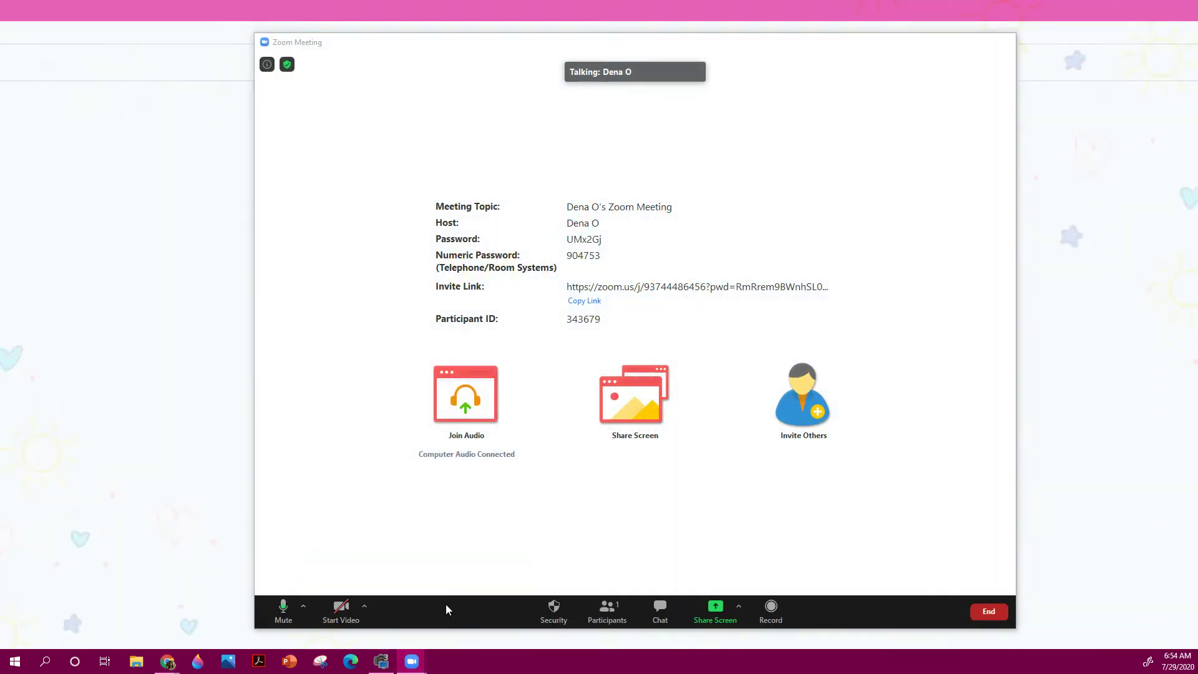
left_click(445, 604)
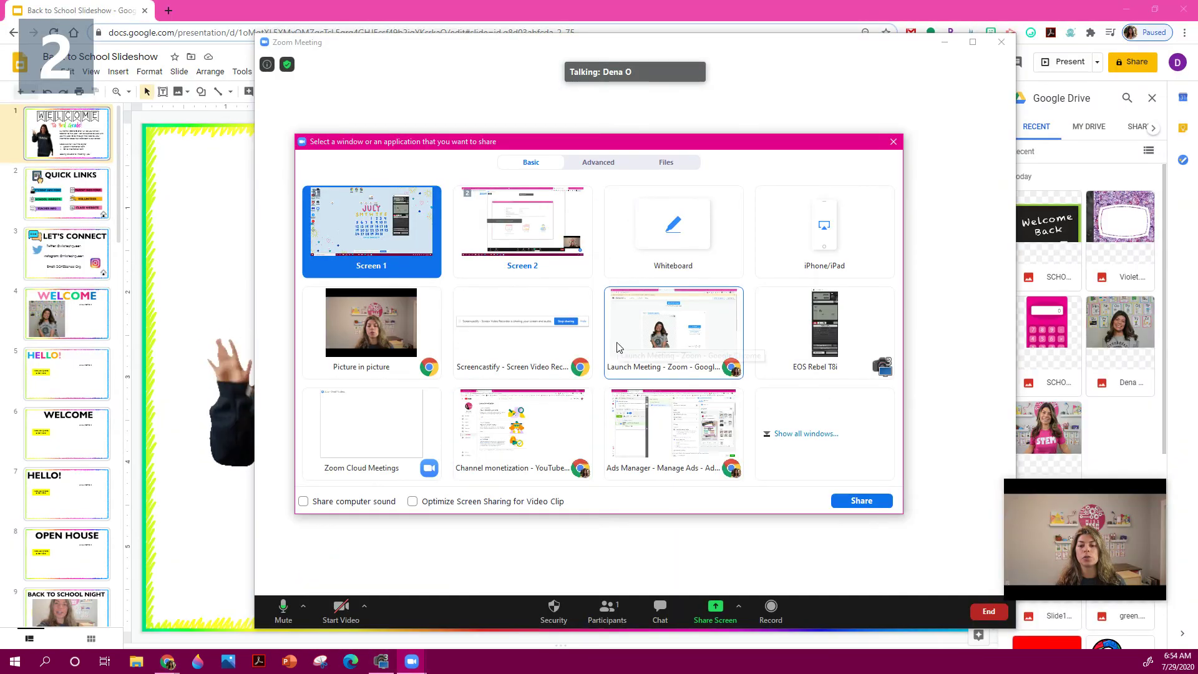
Share the Back to School Slideshow window in the Zoom meeting
left_click(802, 433)
scroll(797, 409, "down", 2)
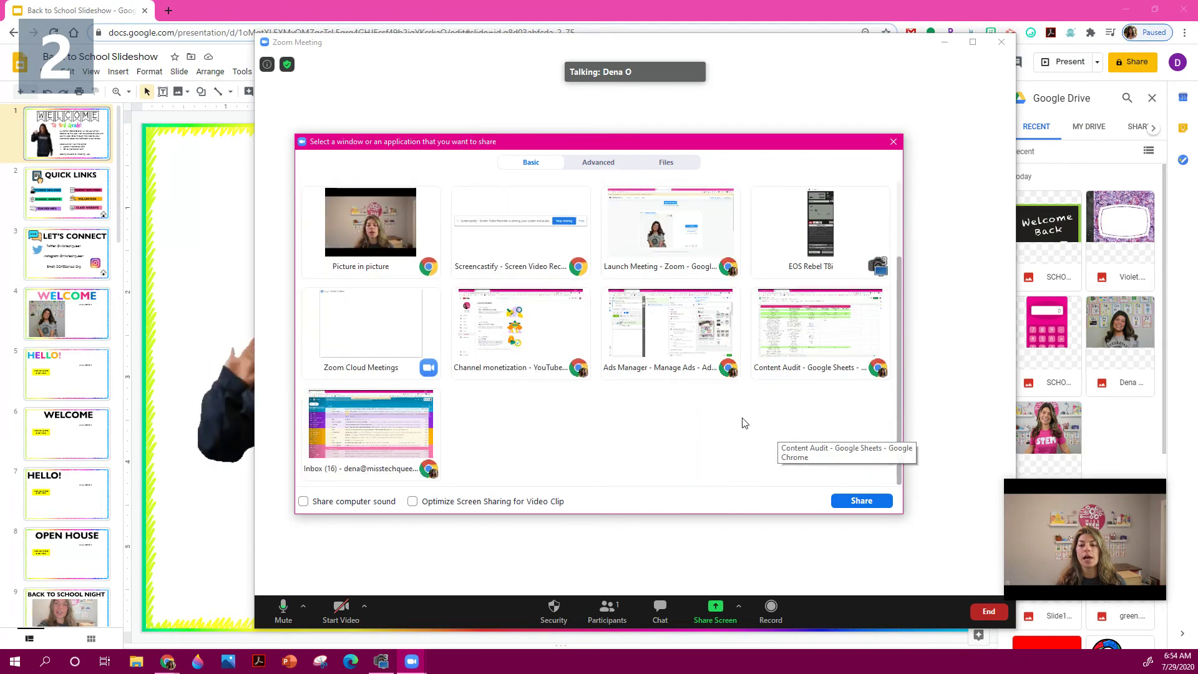
left_click(894, 142)
left_click(712, 602)
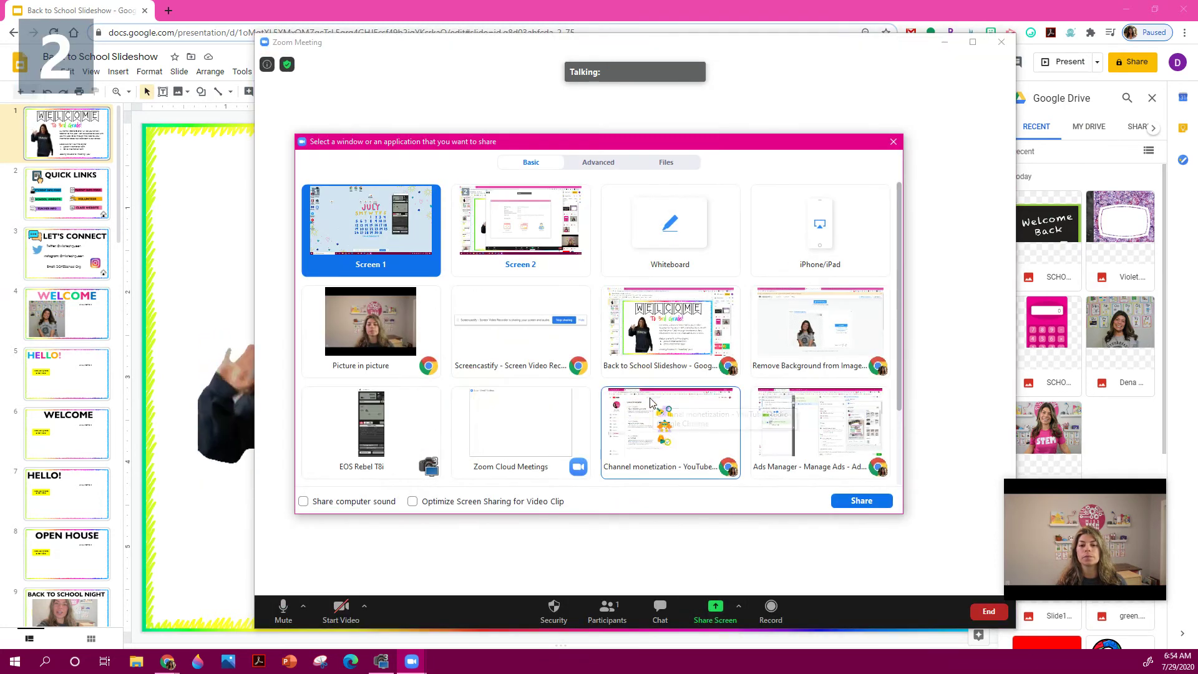
left_click(669, 328)
left_click(861, 500)
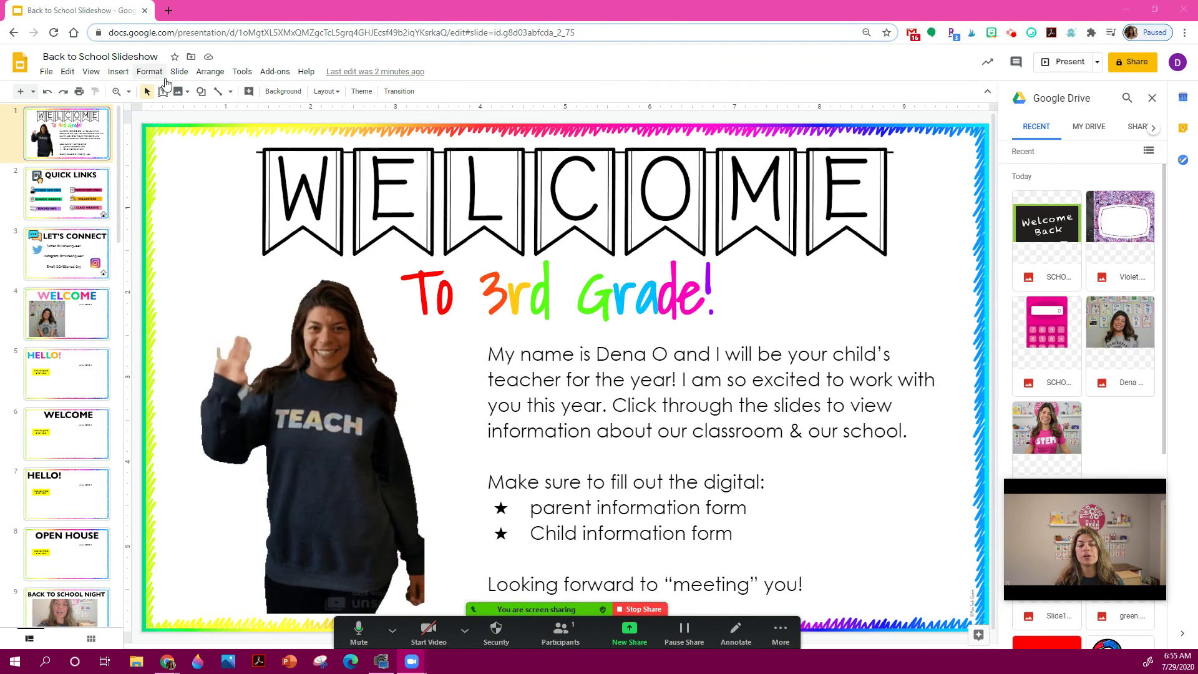
Present the slideshow full screen briefly, then exit it with Esc
left_click(91, 72)
left_click(89, 94)
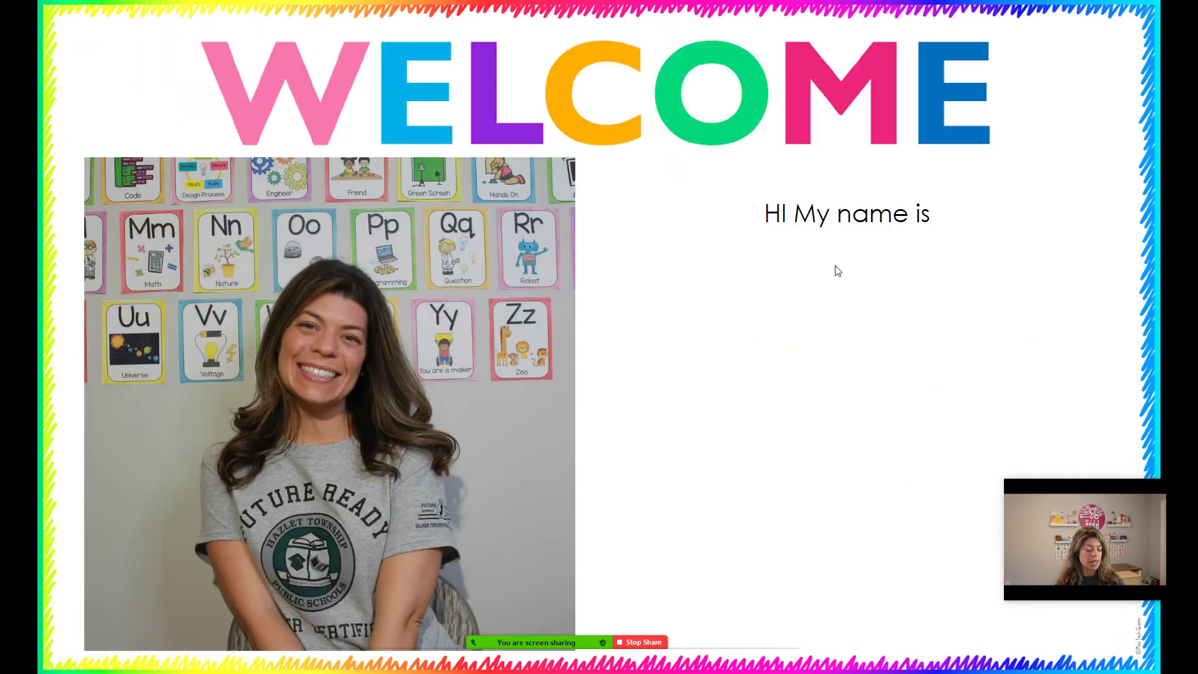
key("Escape")
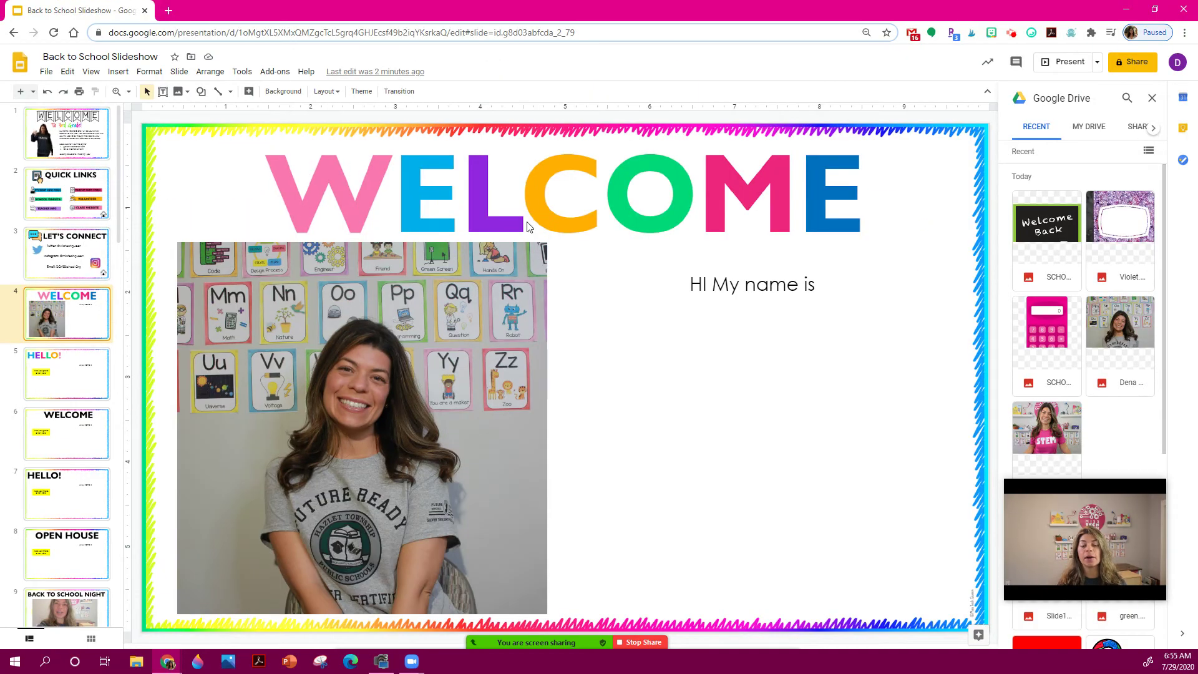
Stop the Zoom screen share and end the meeting for all participants
left_click(633, 643)
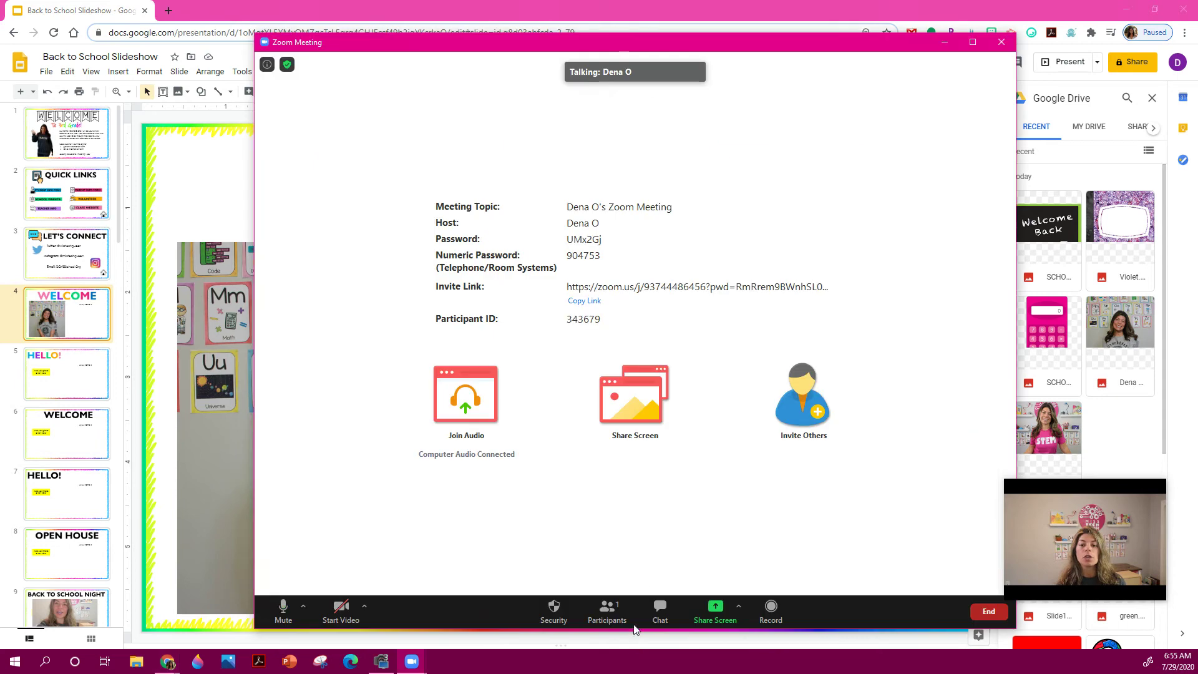
left_click(1002, 42)
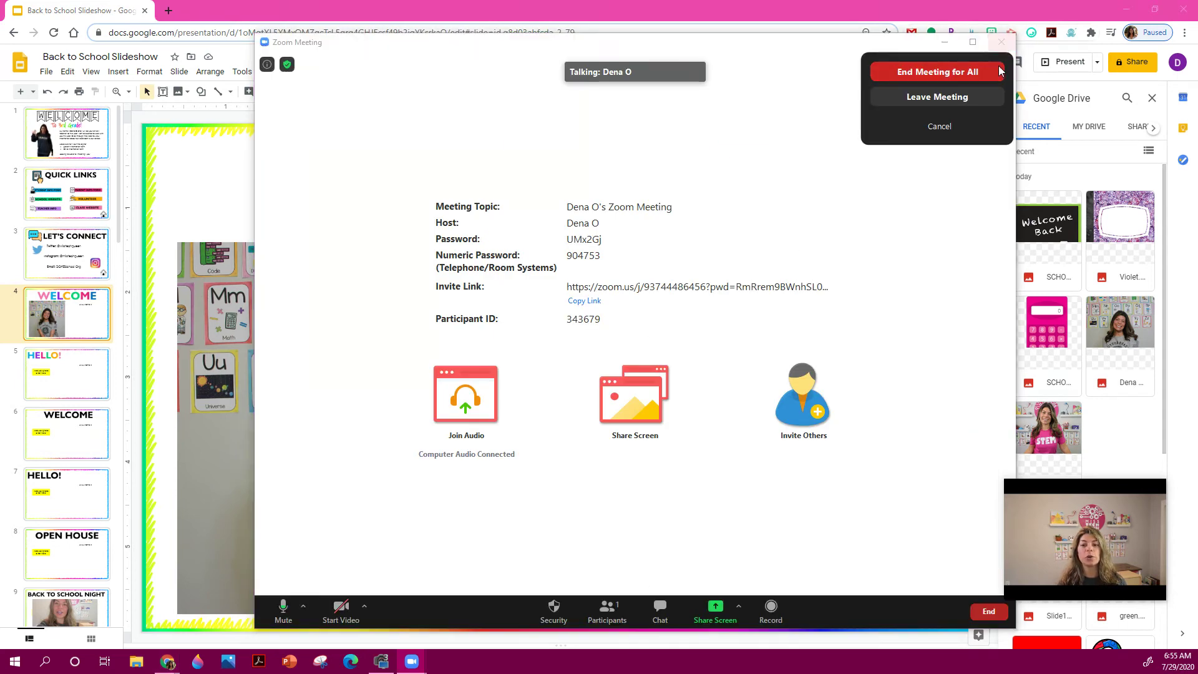
left_click(984, 78)
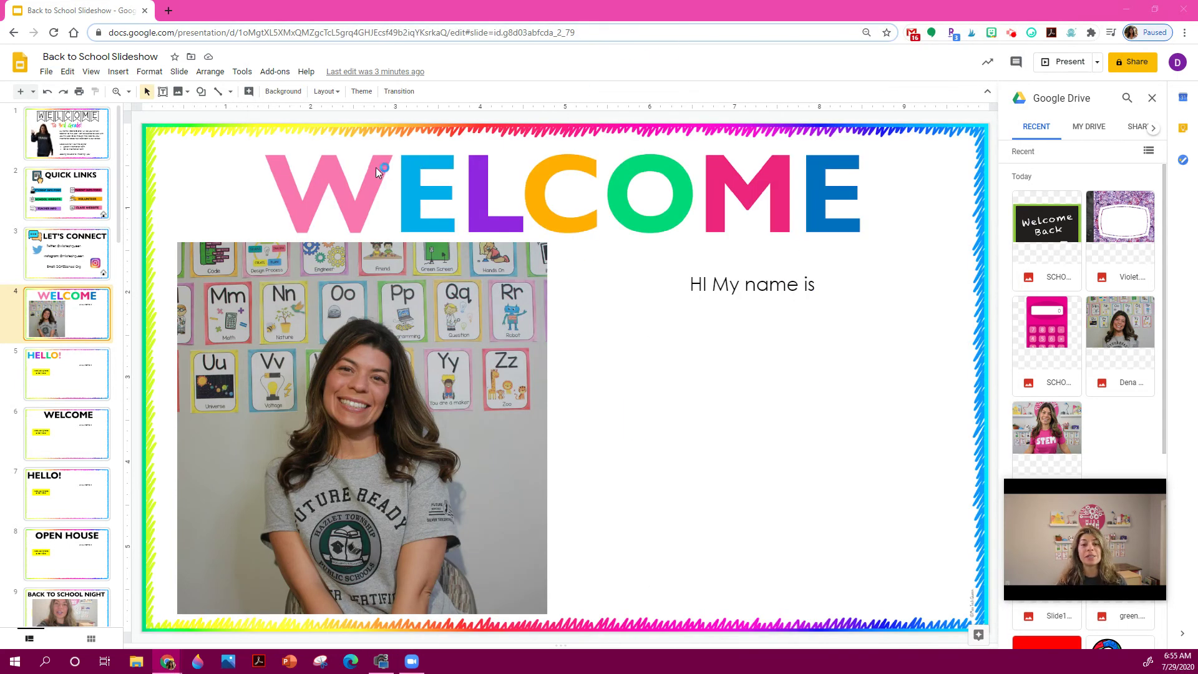
Set link access to 'Anyone with the link' as Viewer and copy the slideshow link
left_click(97, 137)
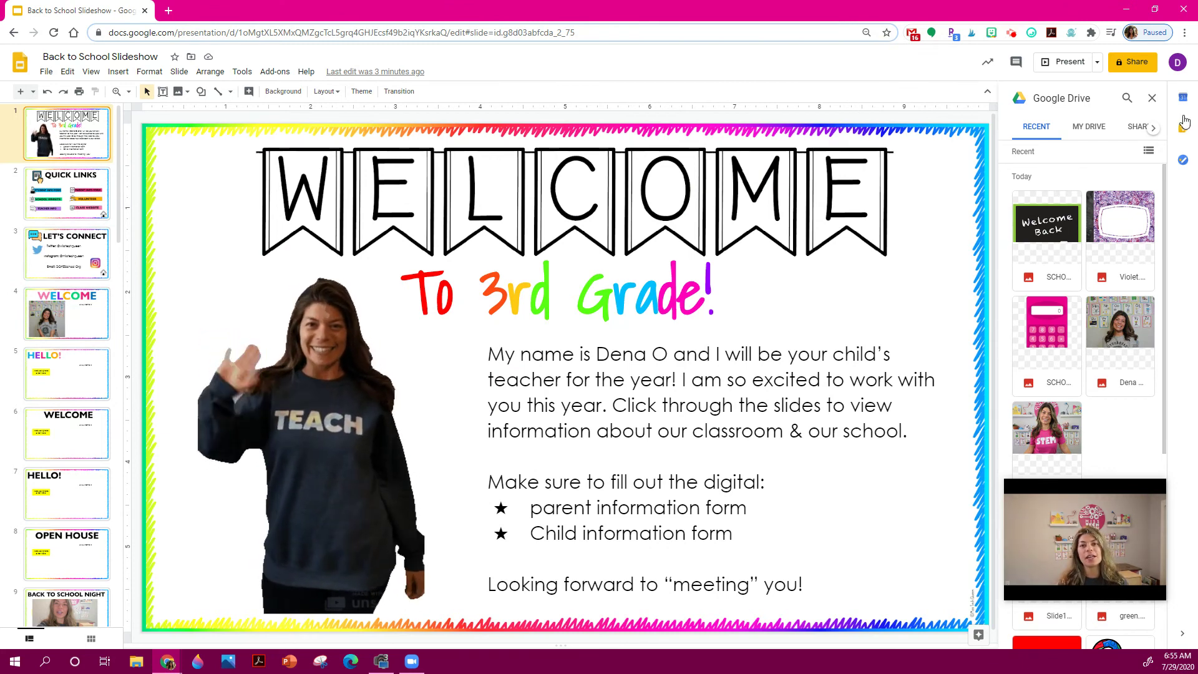
left_click(1140, 65)
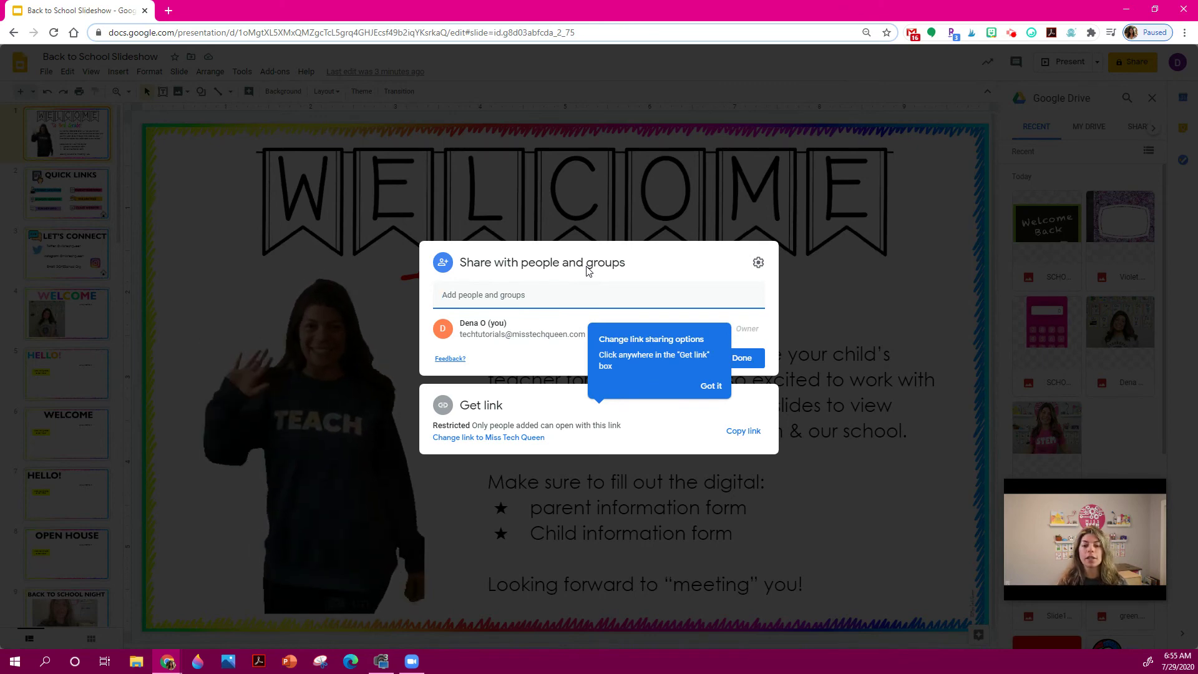
left_click(508, 437)
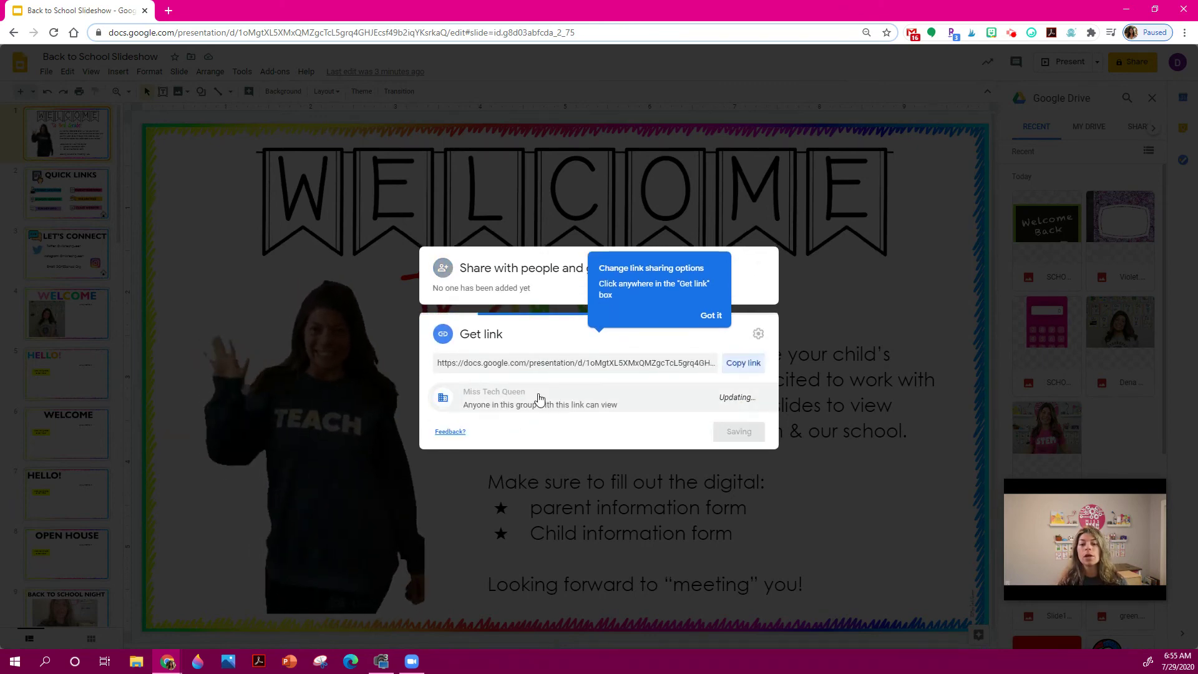
left_click(525, 392)
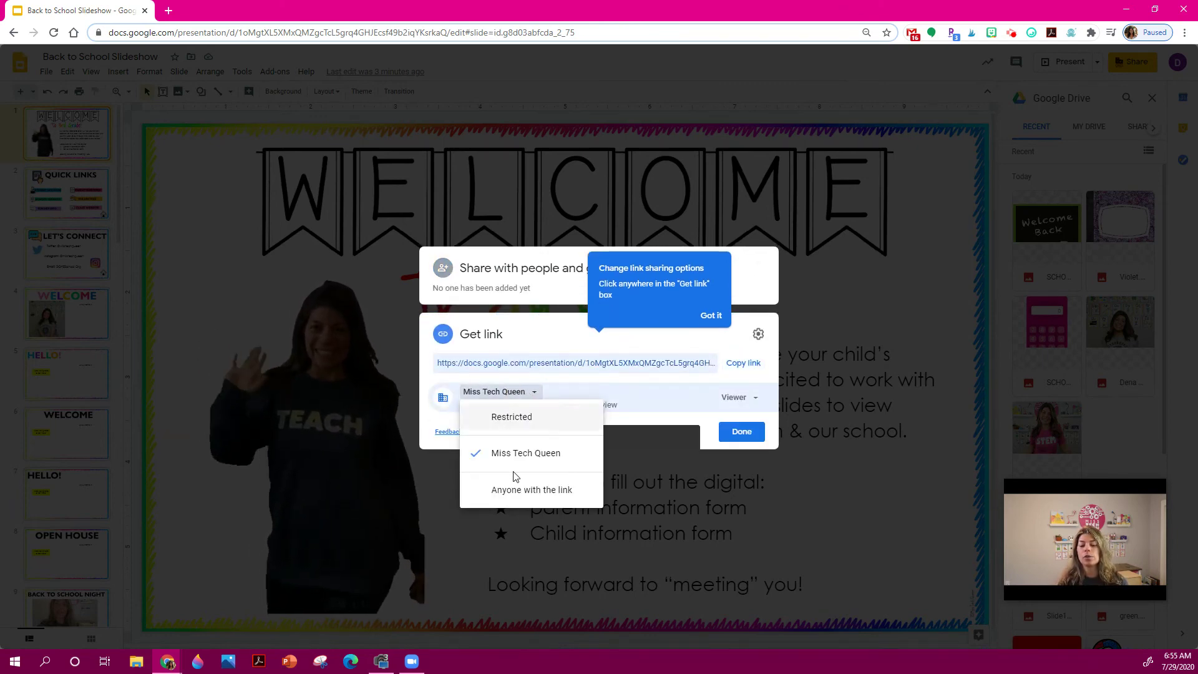
left_click(527, 489)
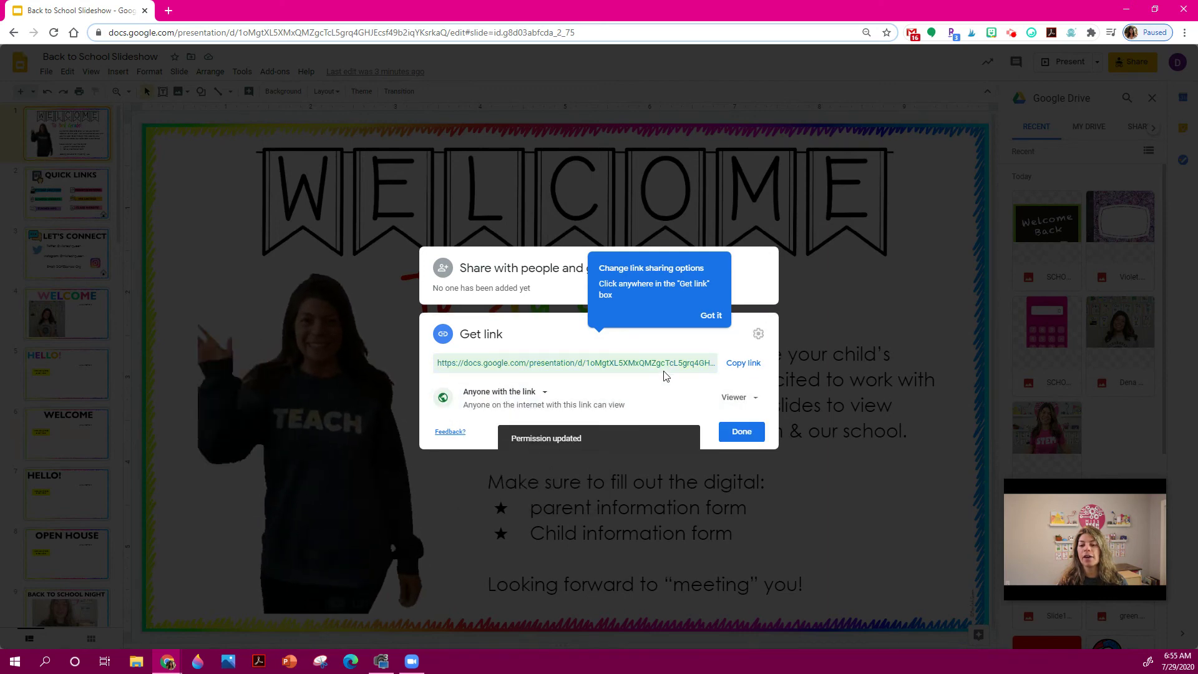
left_click(743, 363)
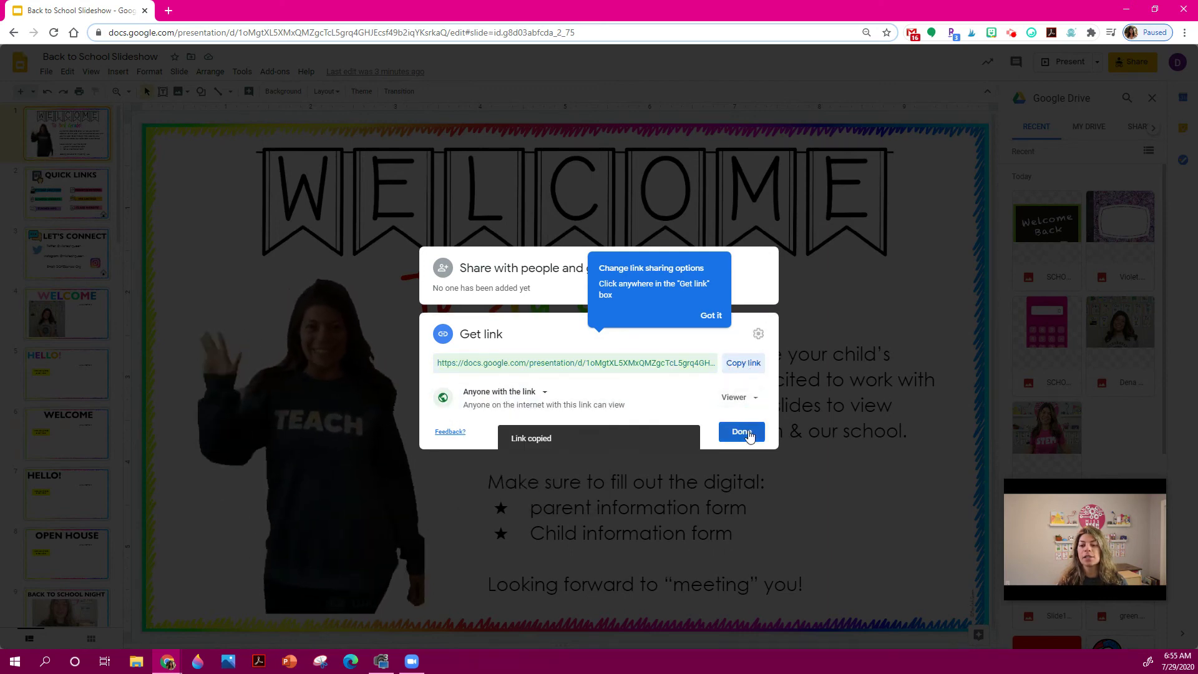
left_click(742, 432)
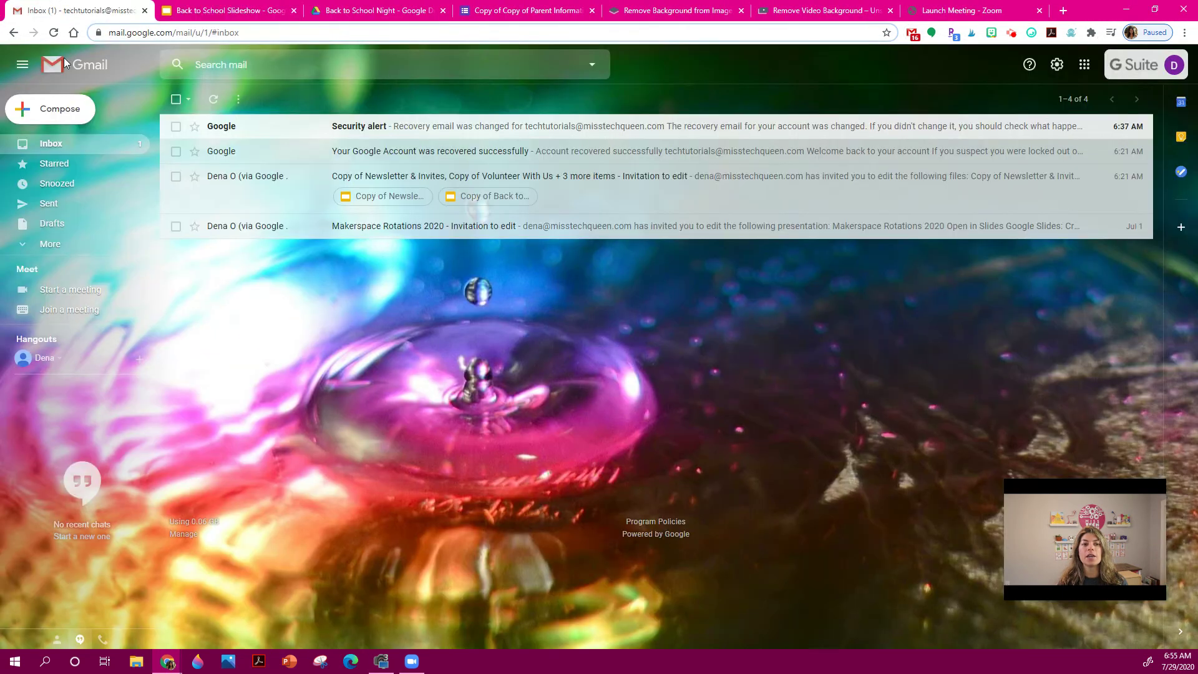
Compose a full-screen email and paste the slideshow link, replacing 'edit?usp=sharing' with 'copy'
left_click(50, 108)
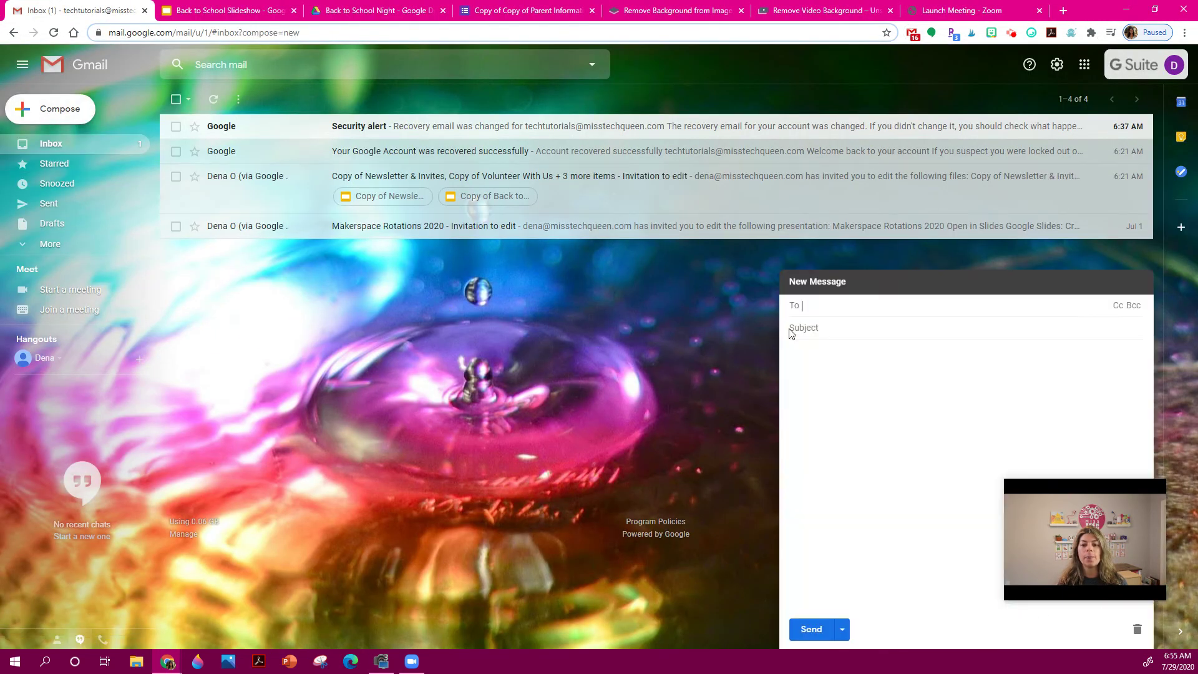
left_click(1126, 283)
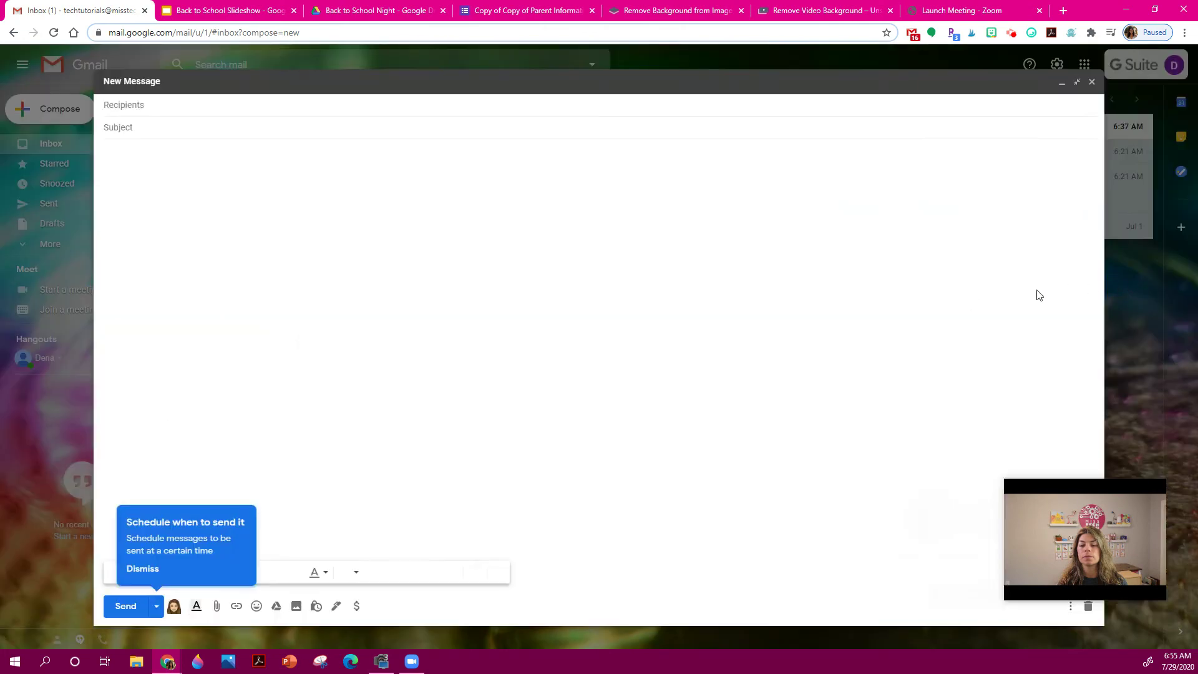
left_click(168, 177)
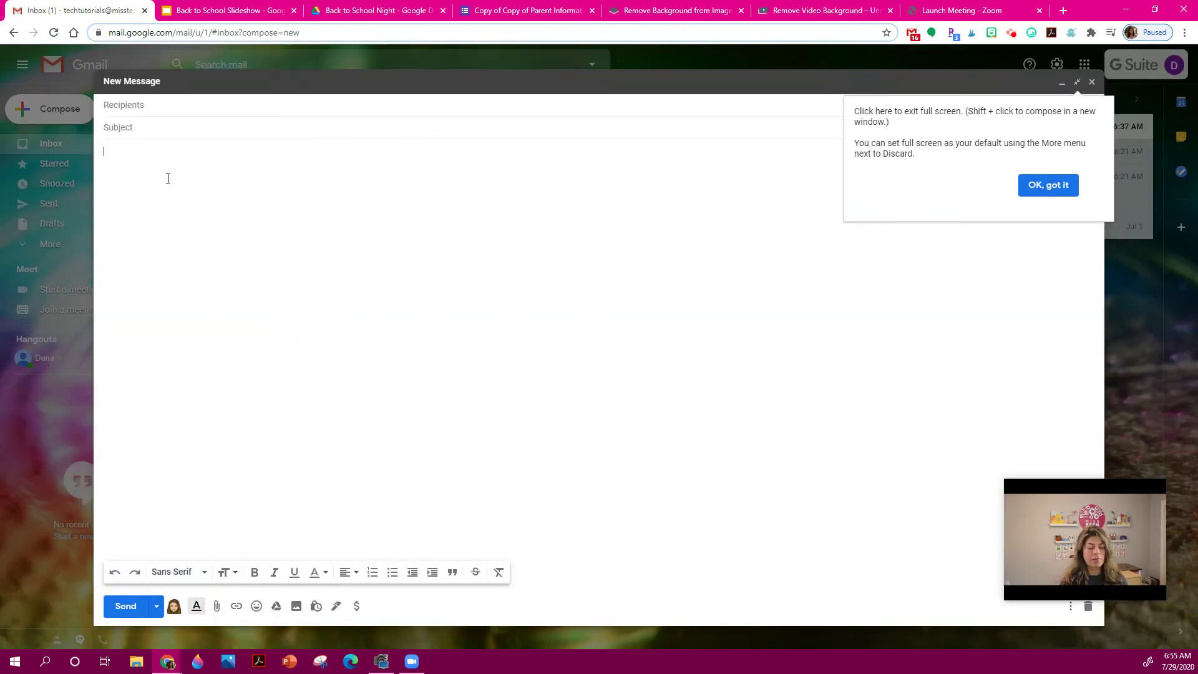
key("ctrl+v")
left_click_drag(534, 154, 448, 166)
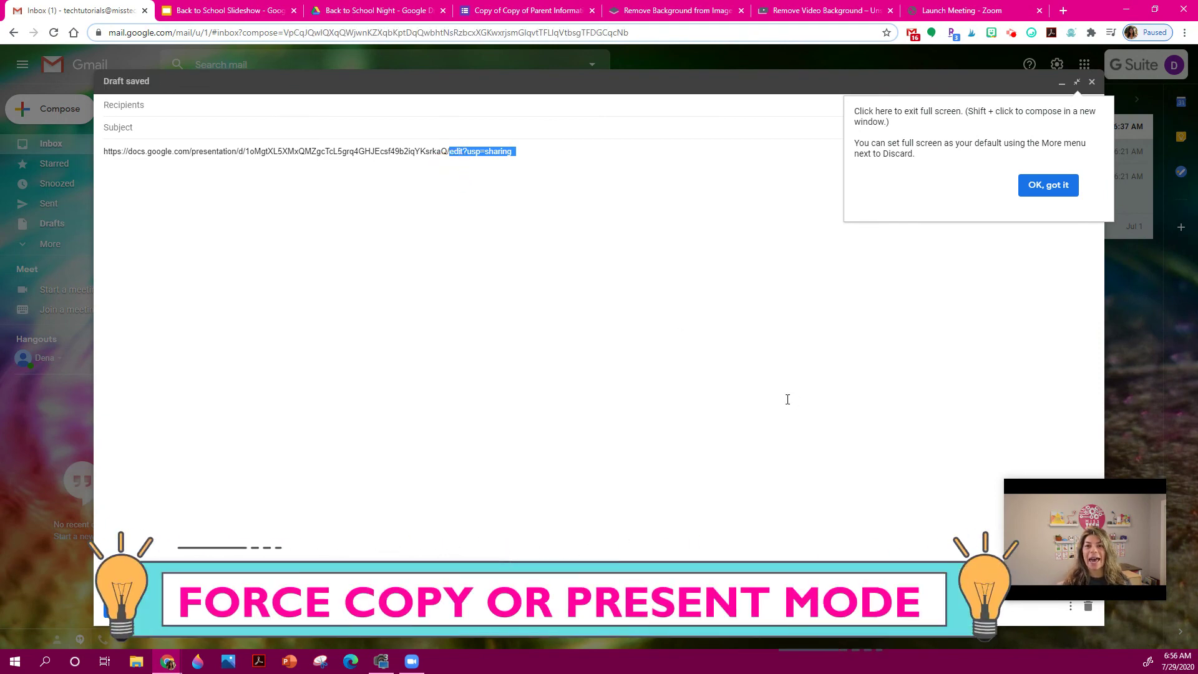
type("copy")
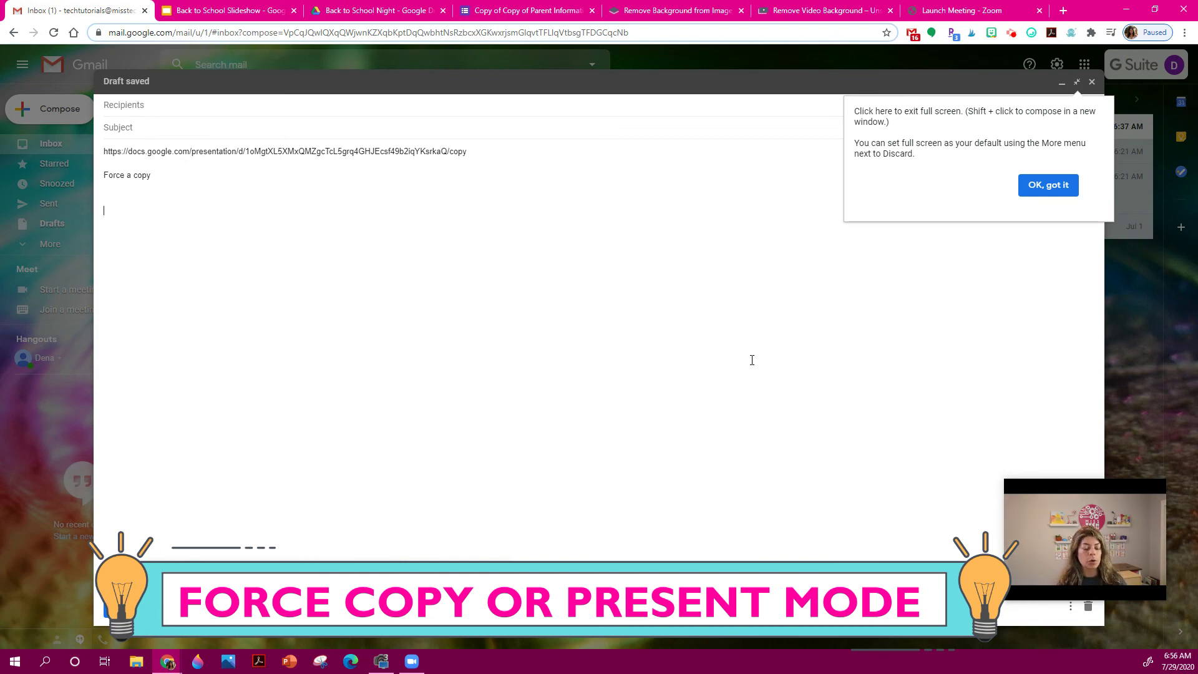
Add a second link ending in 'present' and load it in a new browser tab
key("ctrl+v")
left_click_drag(569, 225, 450, 208)
type("present")
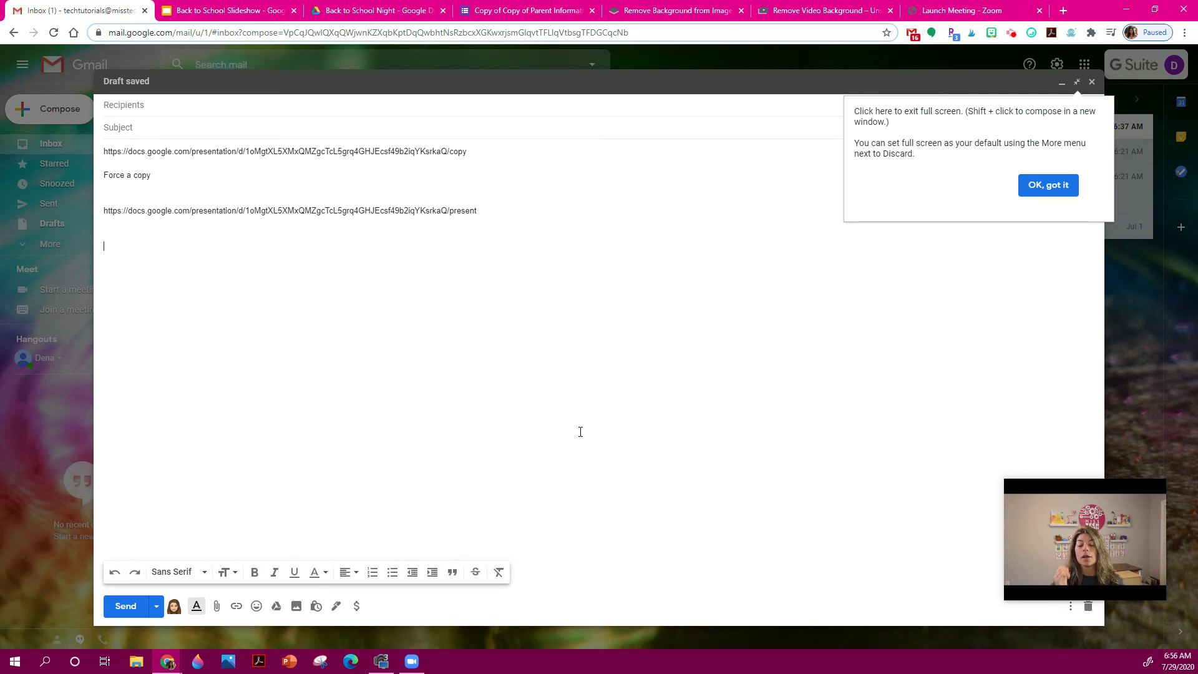
triple_click(444, 215)
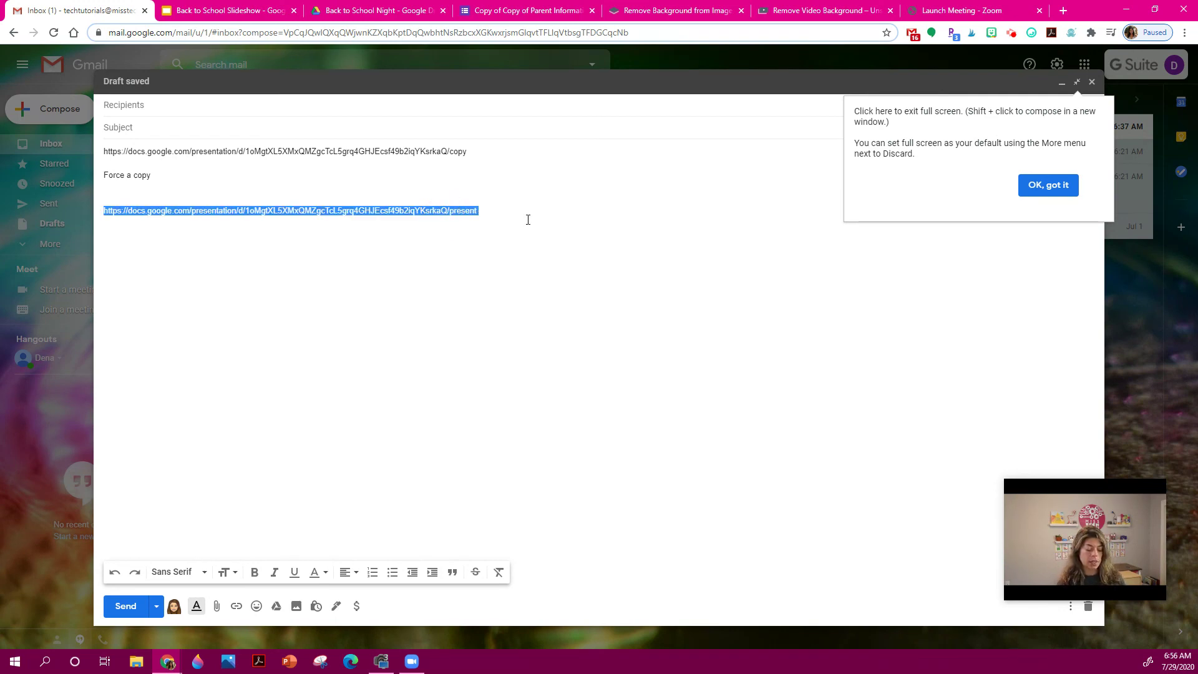
key("ctrl+c")
key("ctrl+t")
key("ctrl+v")
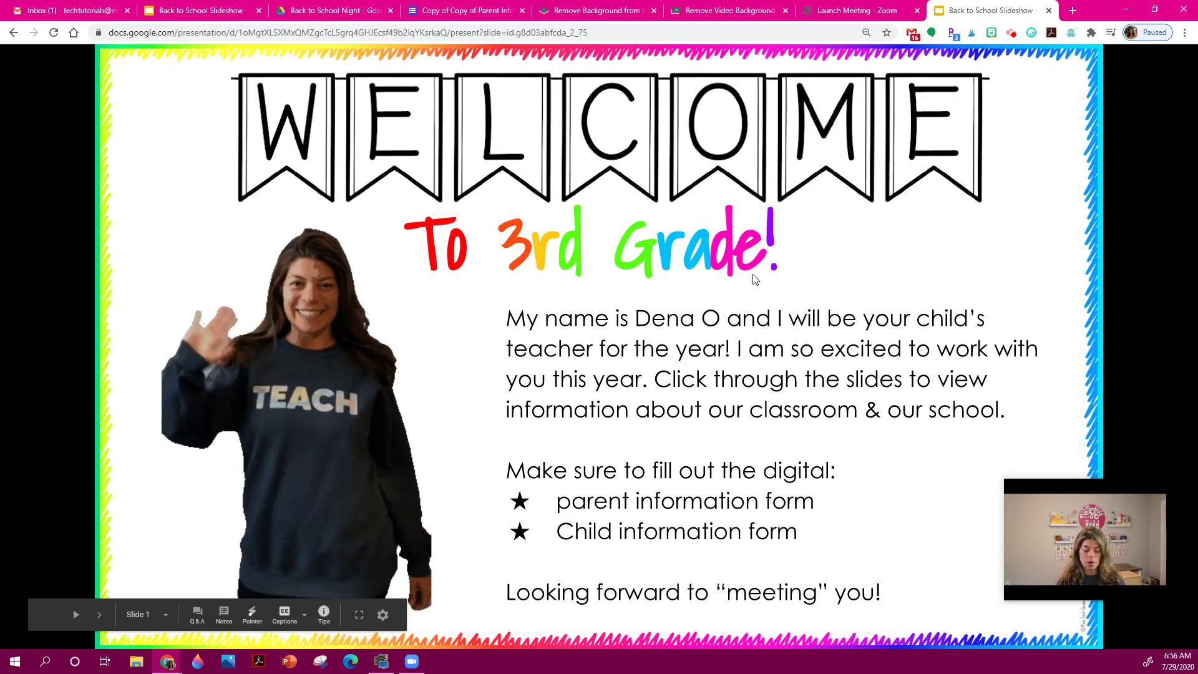
Step through the Quick Links, Let's Connect, Welcome and Add your photo slides, then close the tab
left_click(755, 293)
left_click(615, 465)
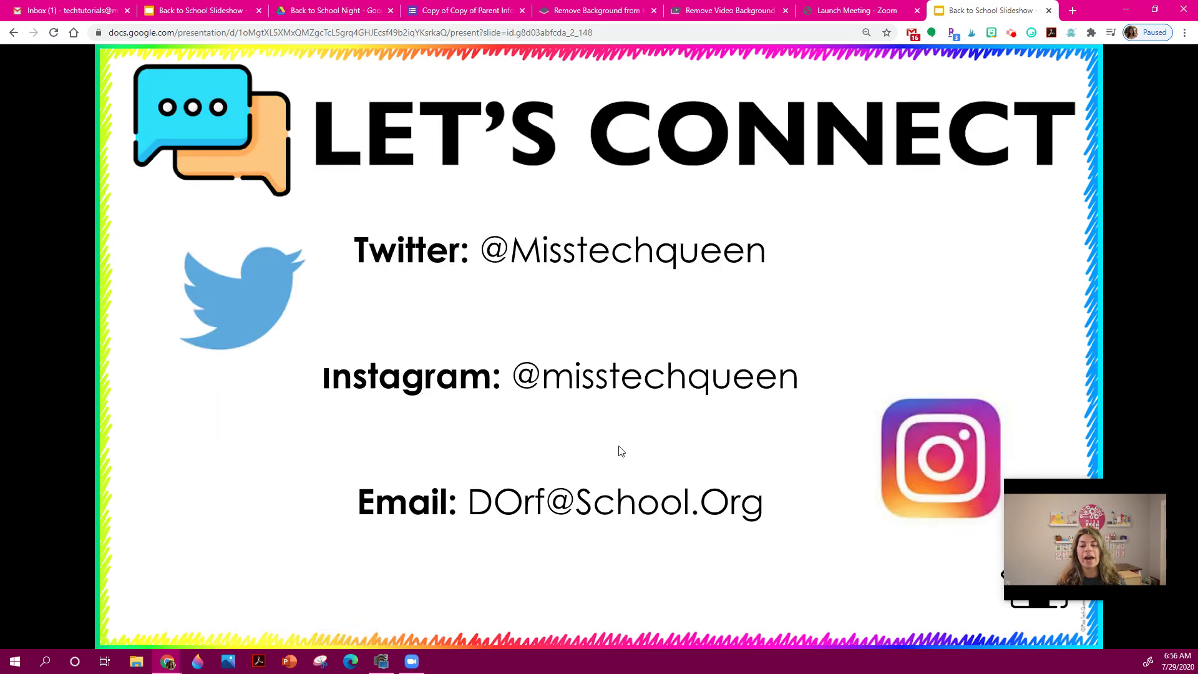
left_click(670, 430)
left_click(845, 214)
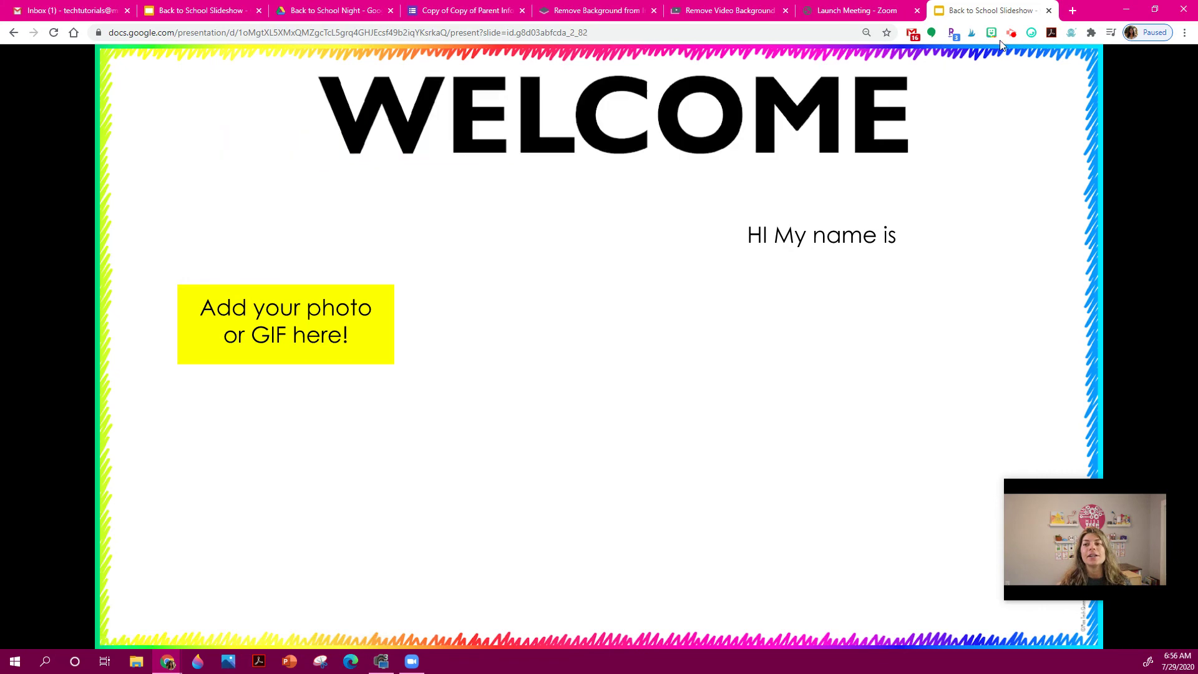
left_click(1049, 11)
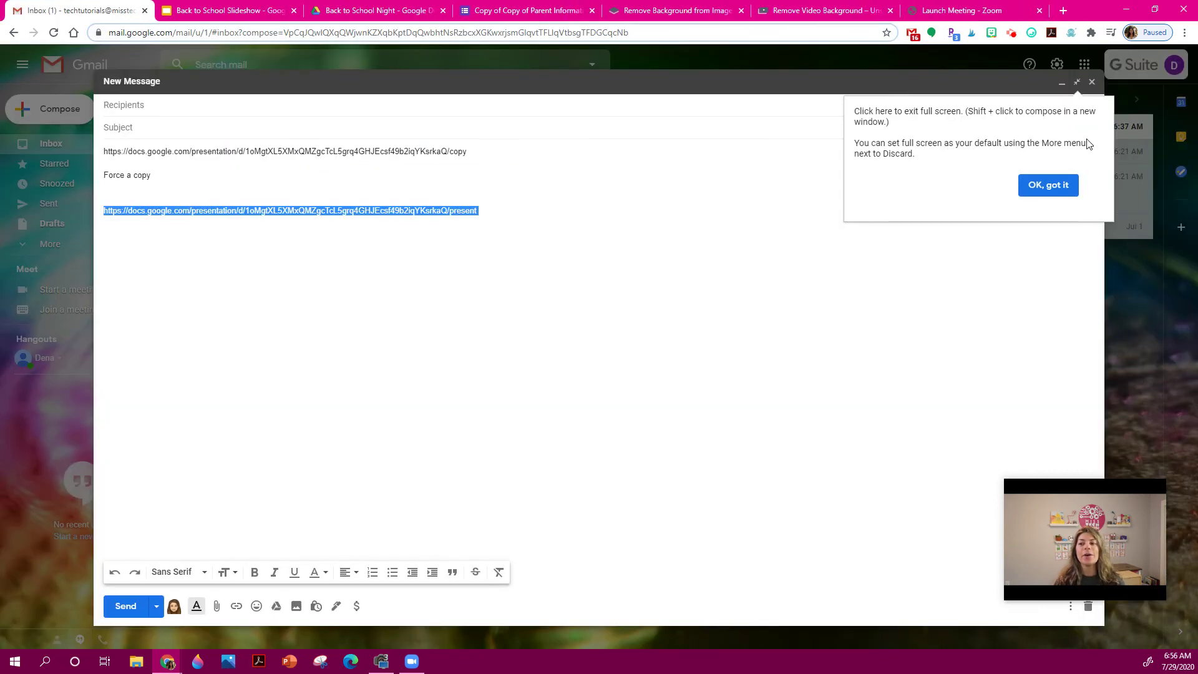
Dismiss the full-screen tip and close the draft holding the /copy and /present links
left_click(1064, 190)
left_click(1091, 83)
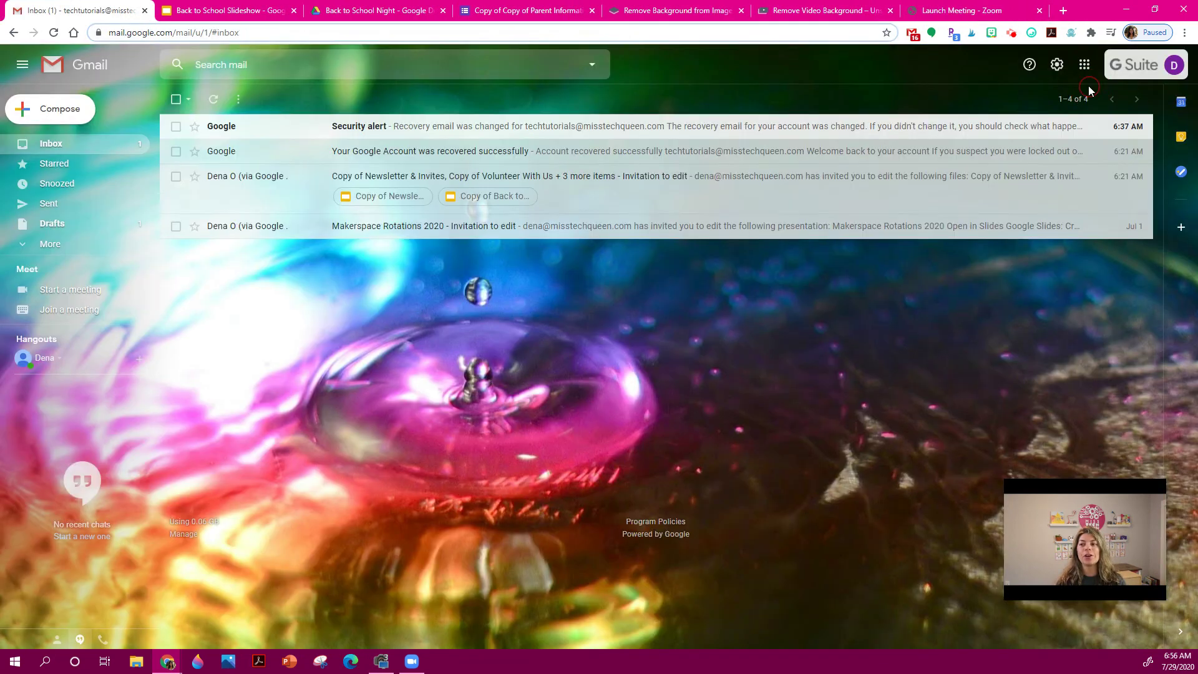